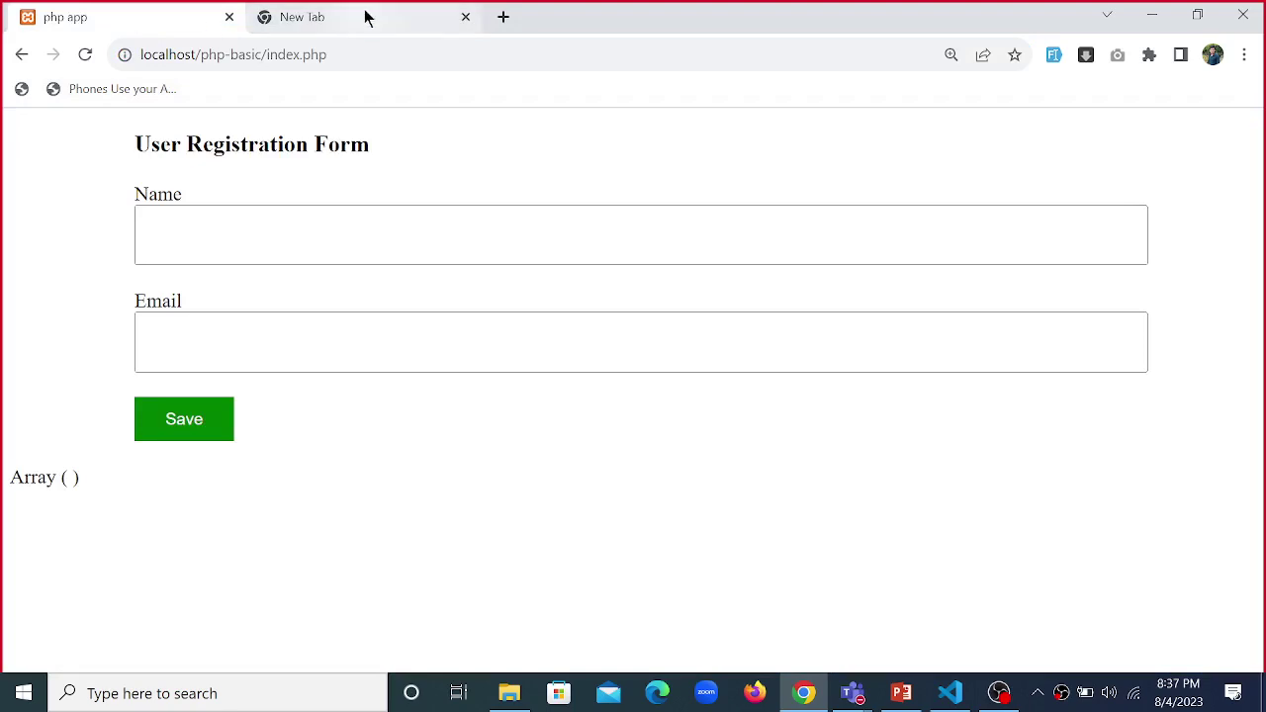
- Load the local server's XAMPP dashboard at localhost in the empty browser tab
click(365, 17)
click(140, 20)
click(297, 18)
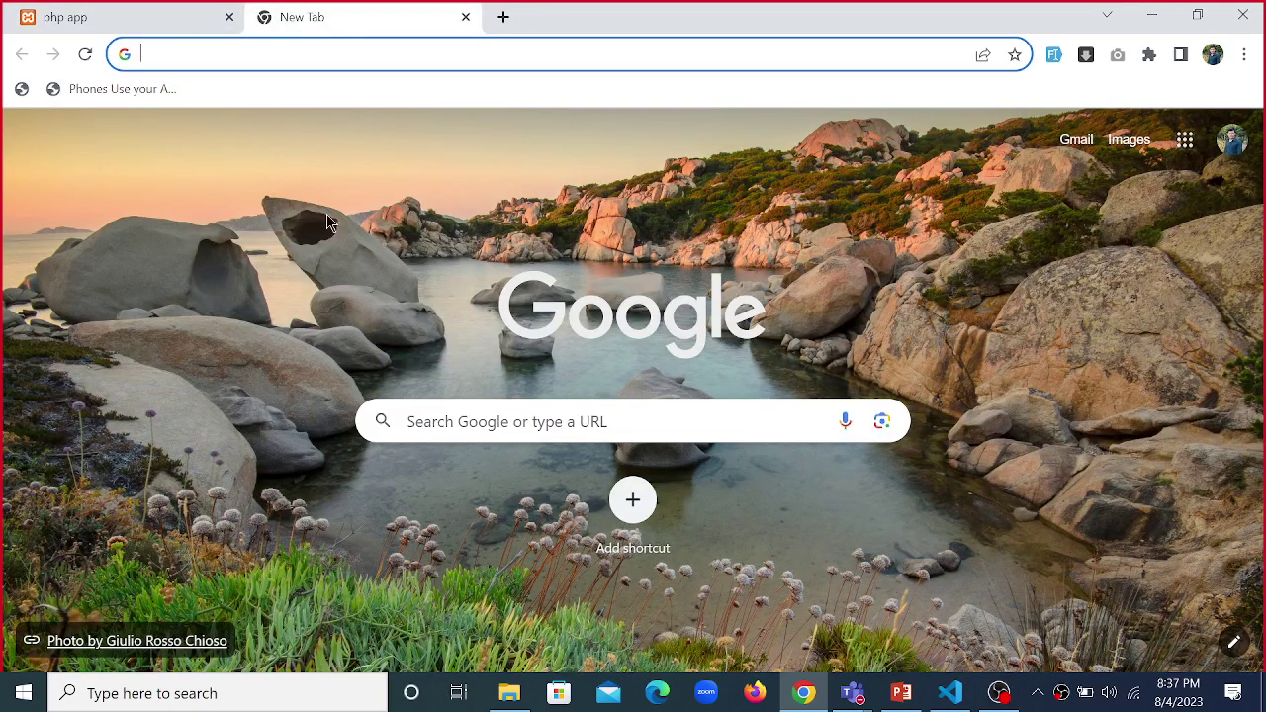
text(localhost)
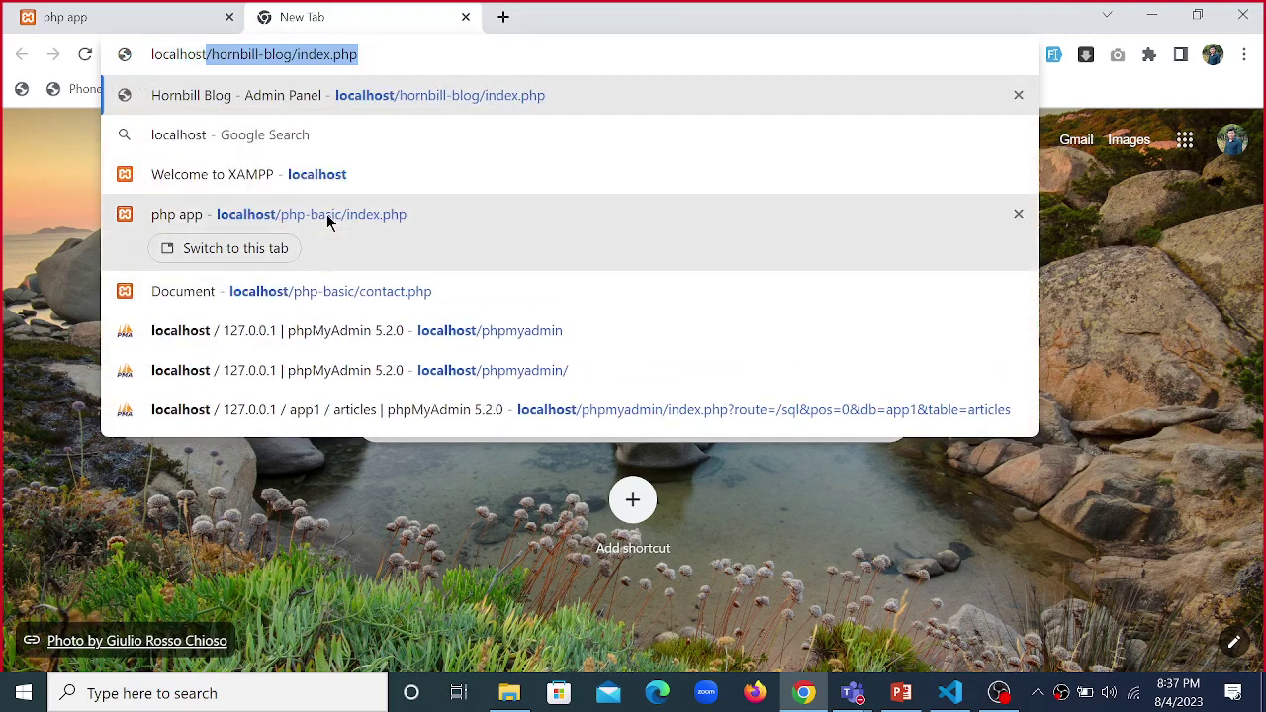
key(BackSpace)
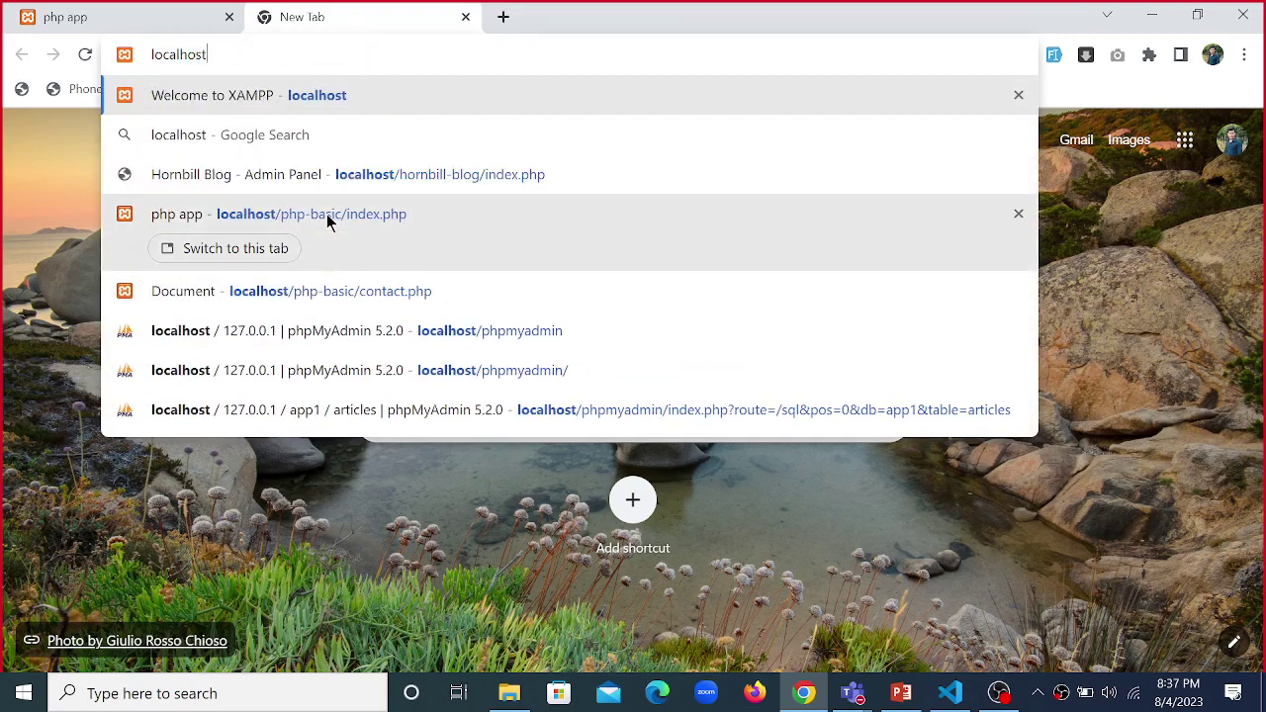
key(Return)
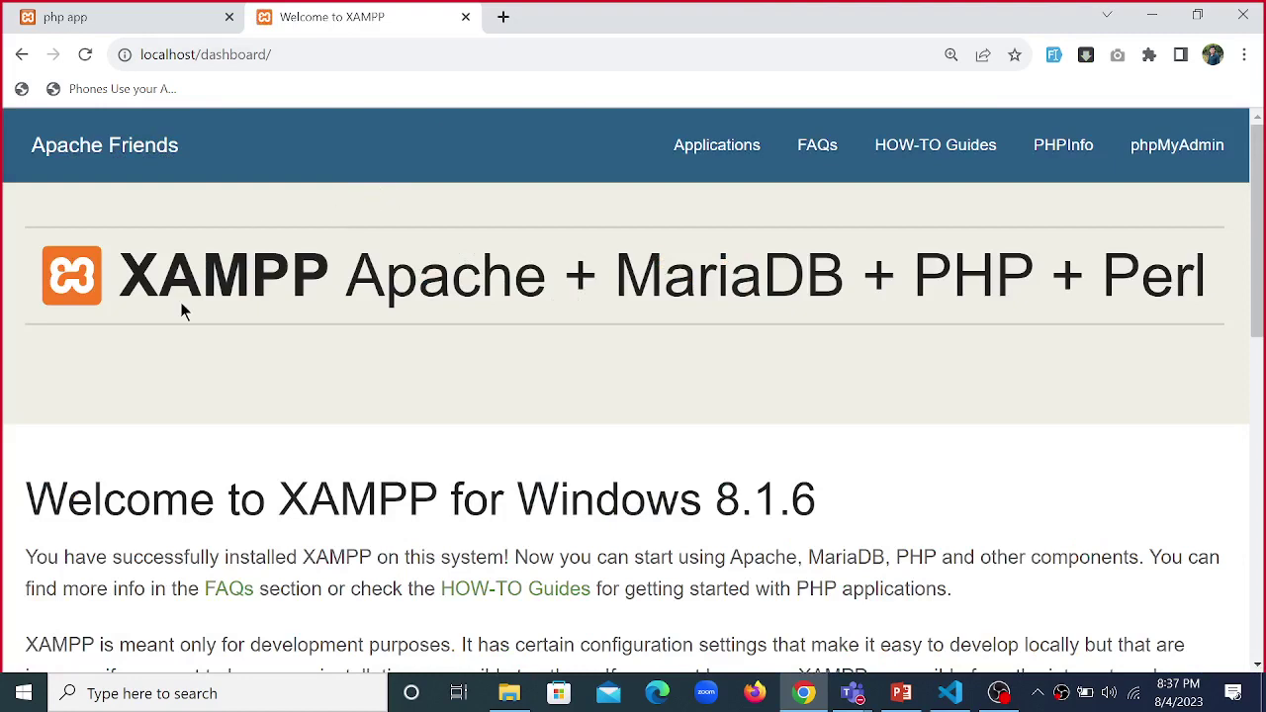
- Look over the XAMPP heading and the welcome content of the dashboard
drag(160, 289, 121, 279)
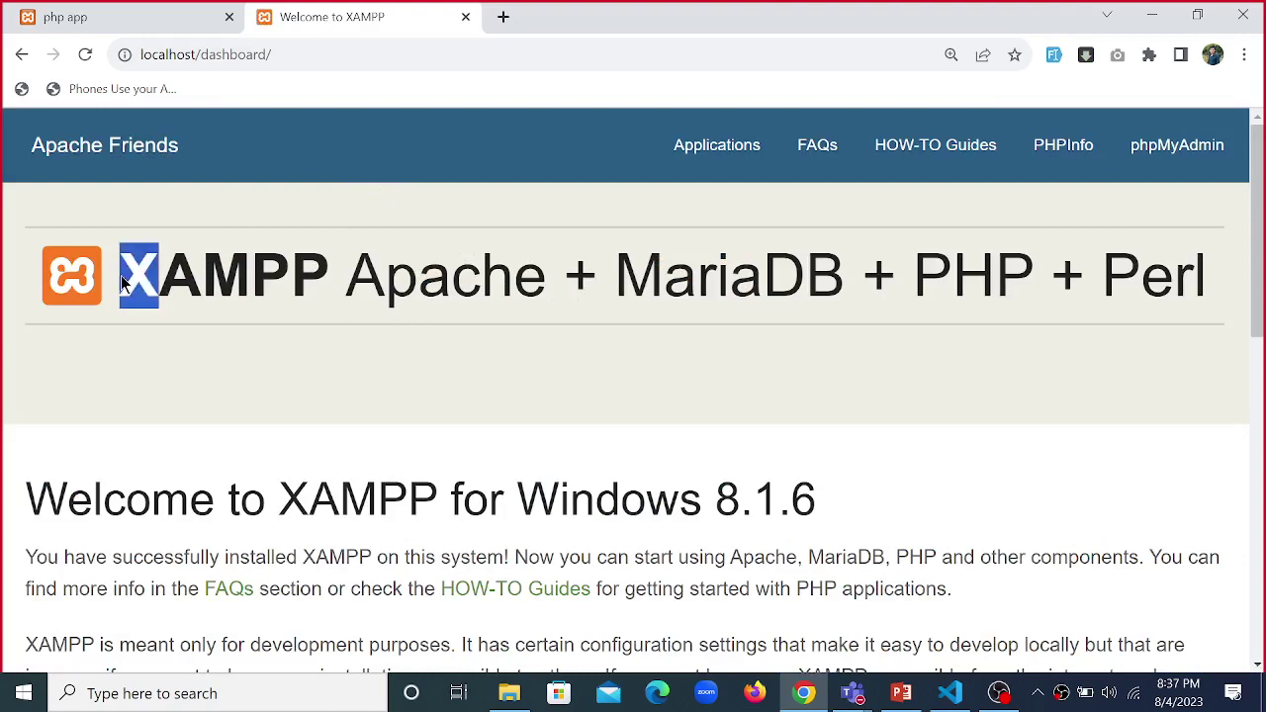
drag(198, 280, 307, 275)
scroll(713, 389, down, 3)
scroll(710, 390, up, 3)
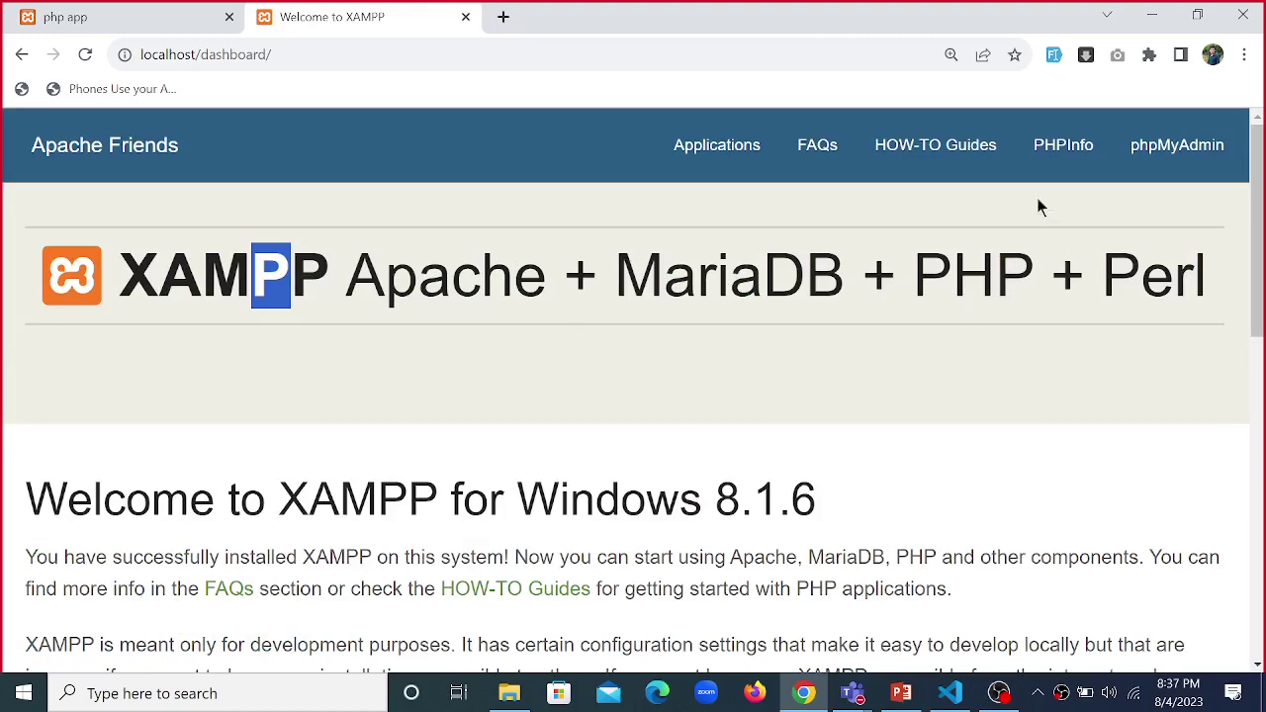
- Open the dashboard's PHPInfo page, check the PHP version and configuration details, and close that page
click(1057, 158)
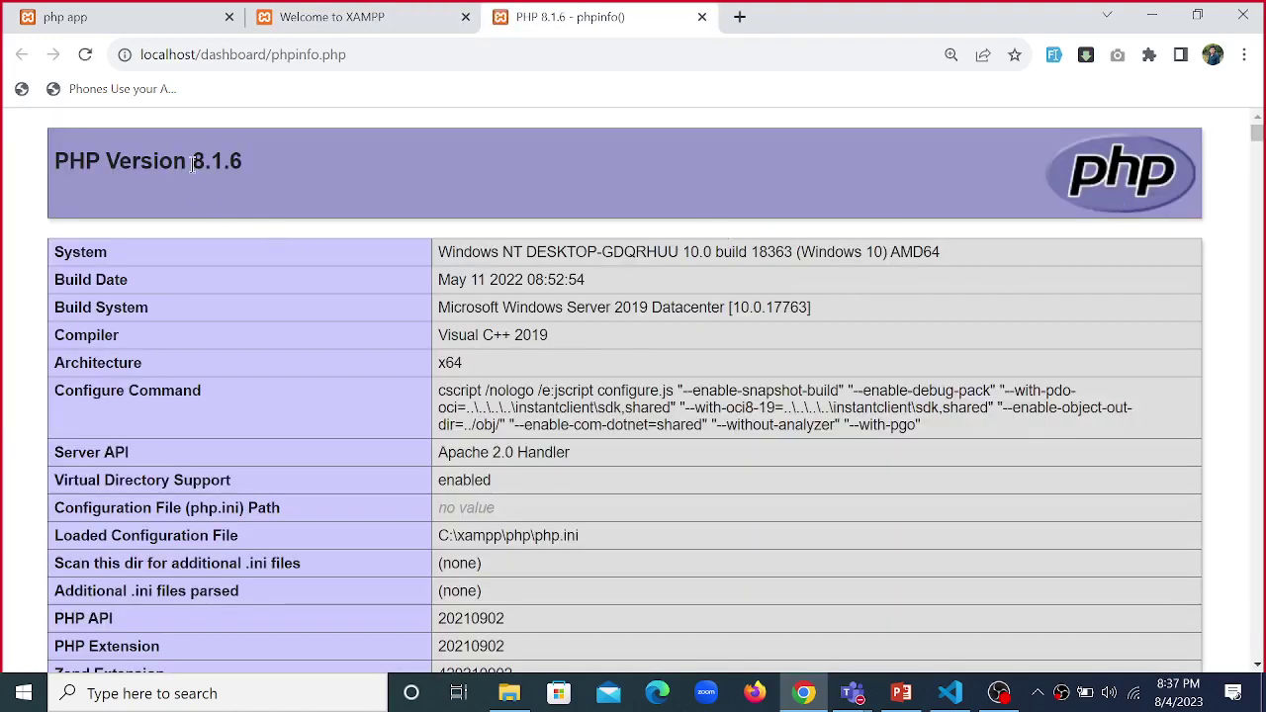
drag(187, 161, 388, 153)
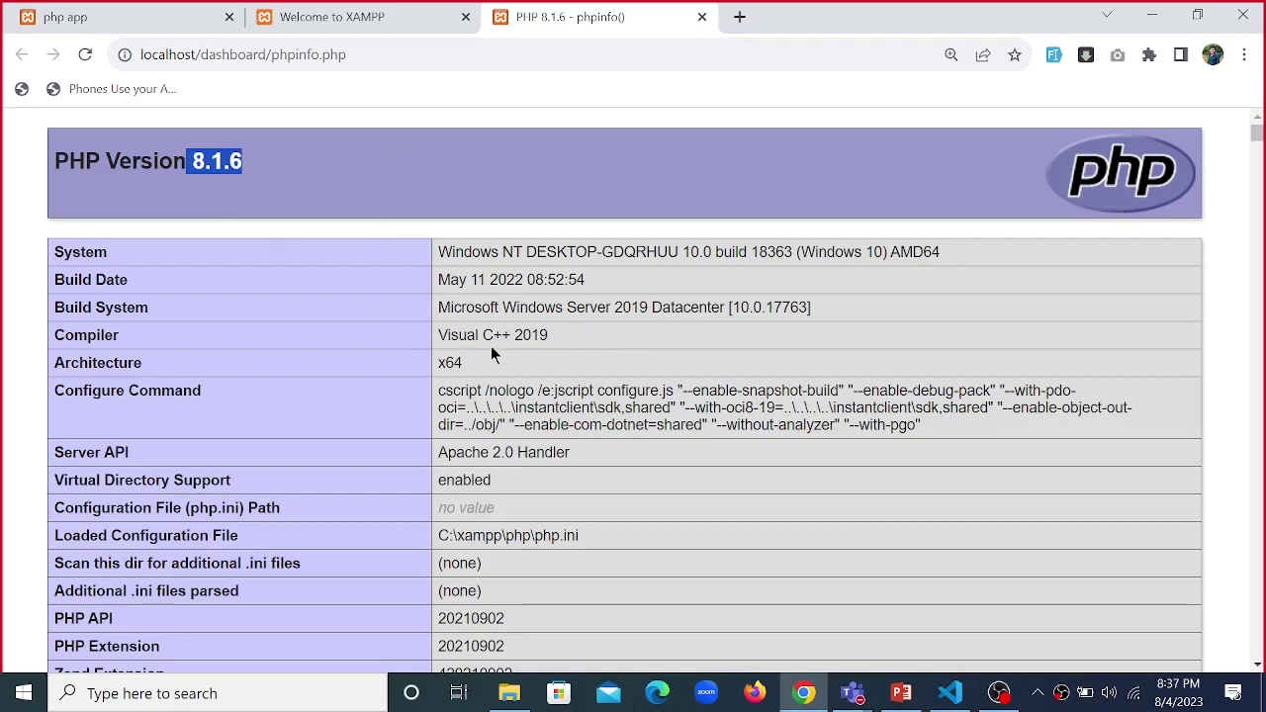
scroll(571, 394, down, 20)
scroll(653, 560, up, 20)
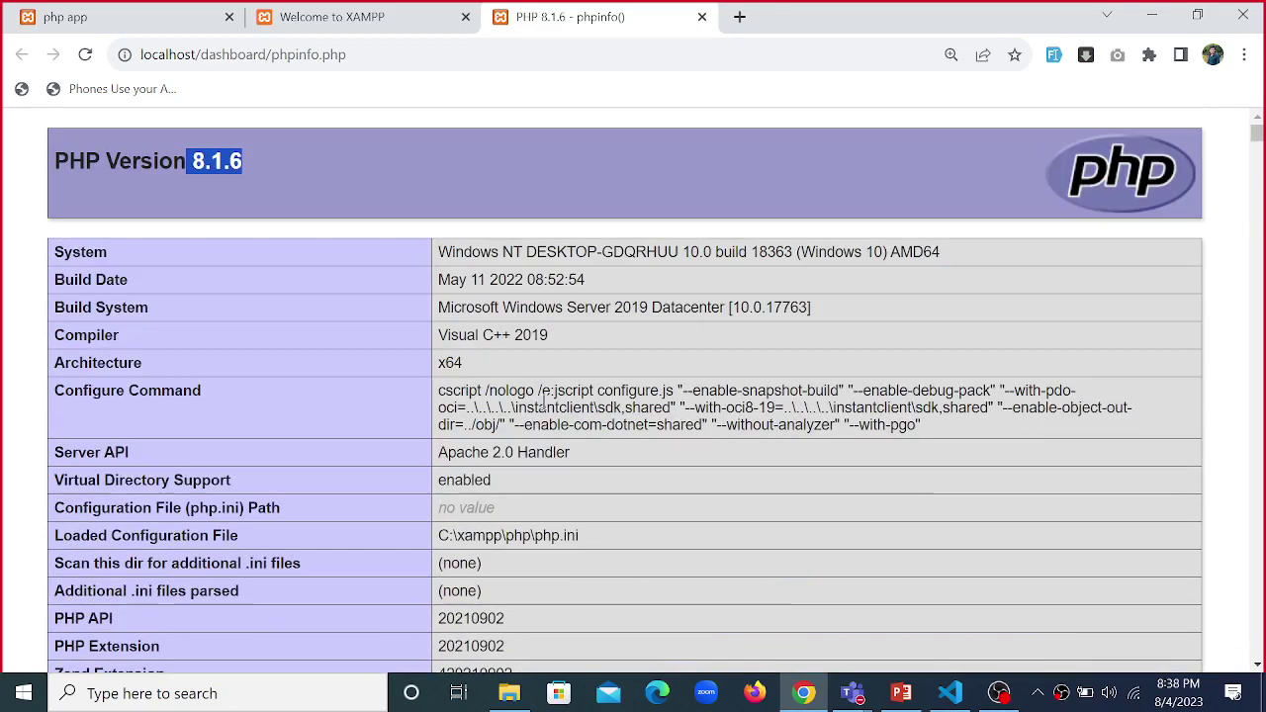
click(702, 18)
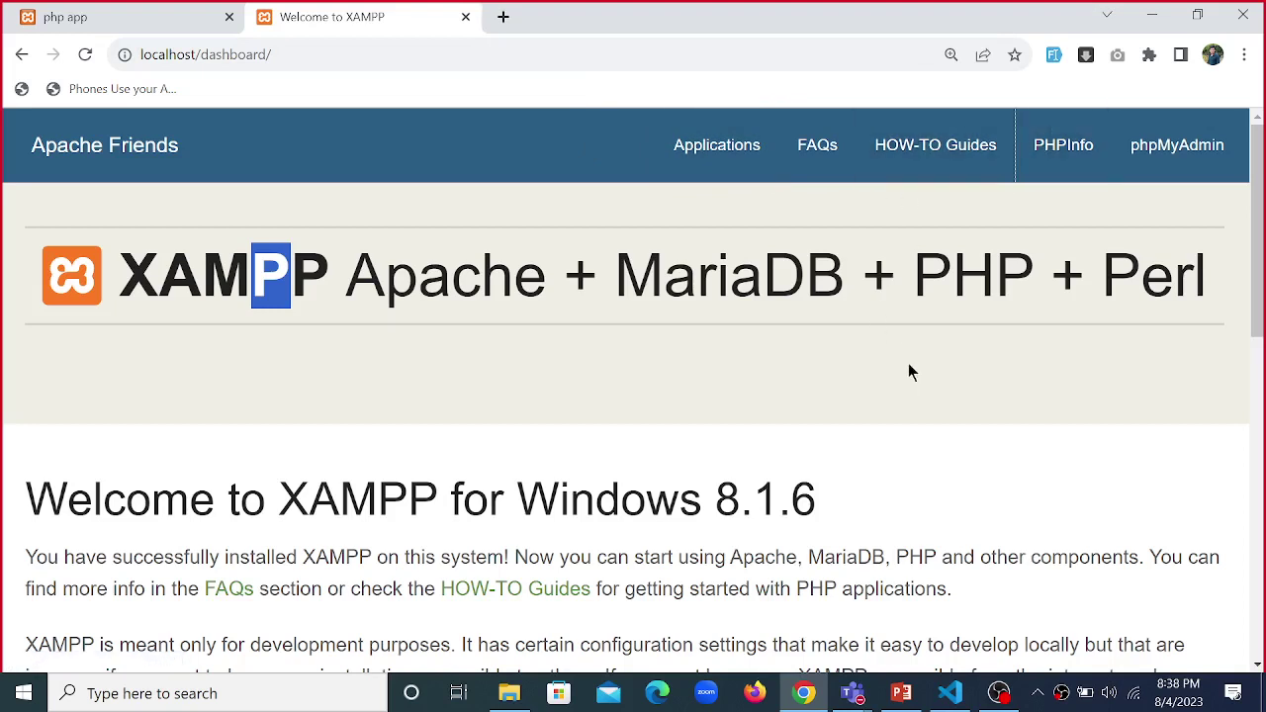
- Open phpMyAdmin from the XAMPP dashboard and reset the page zoom to 100%
click(1197, 164)
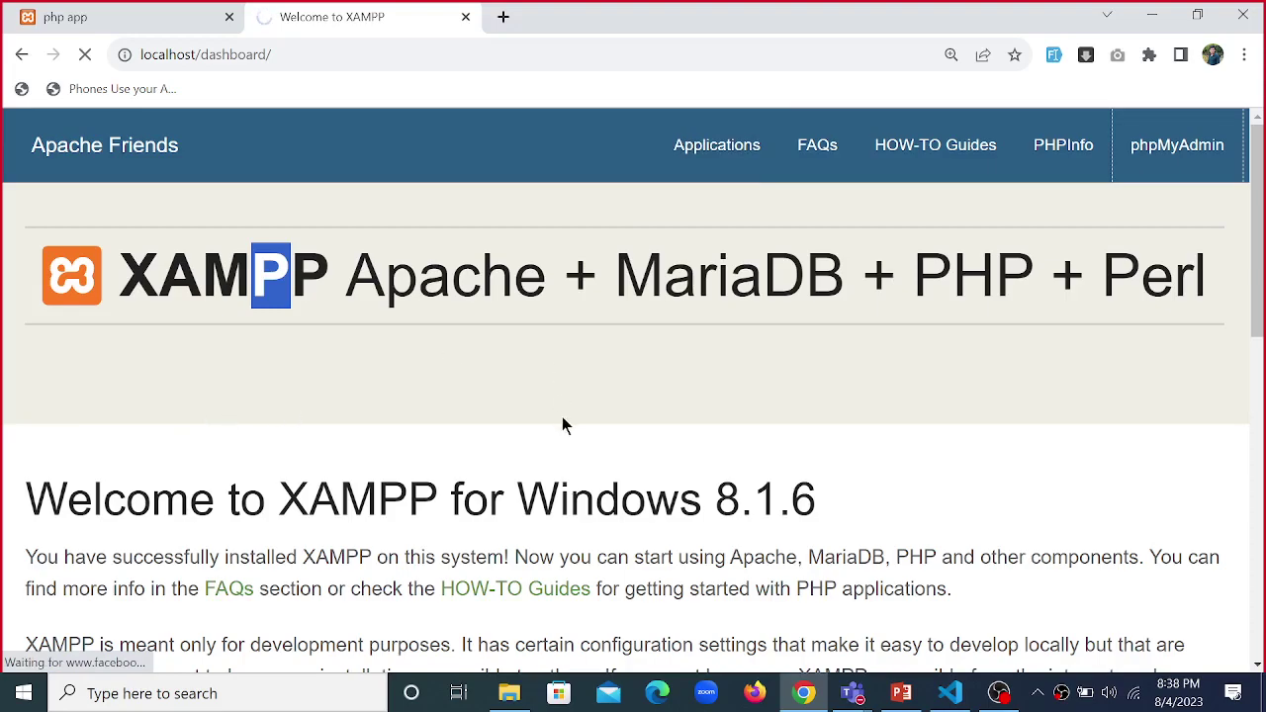
scroll(565, 420, down, 3)
scroll(565, 421, up, 3)
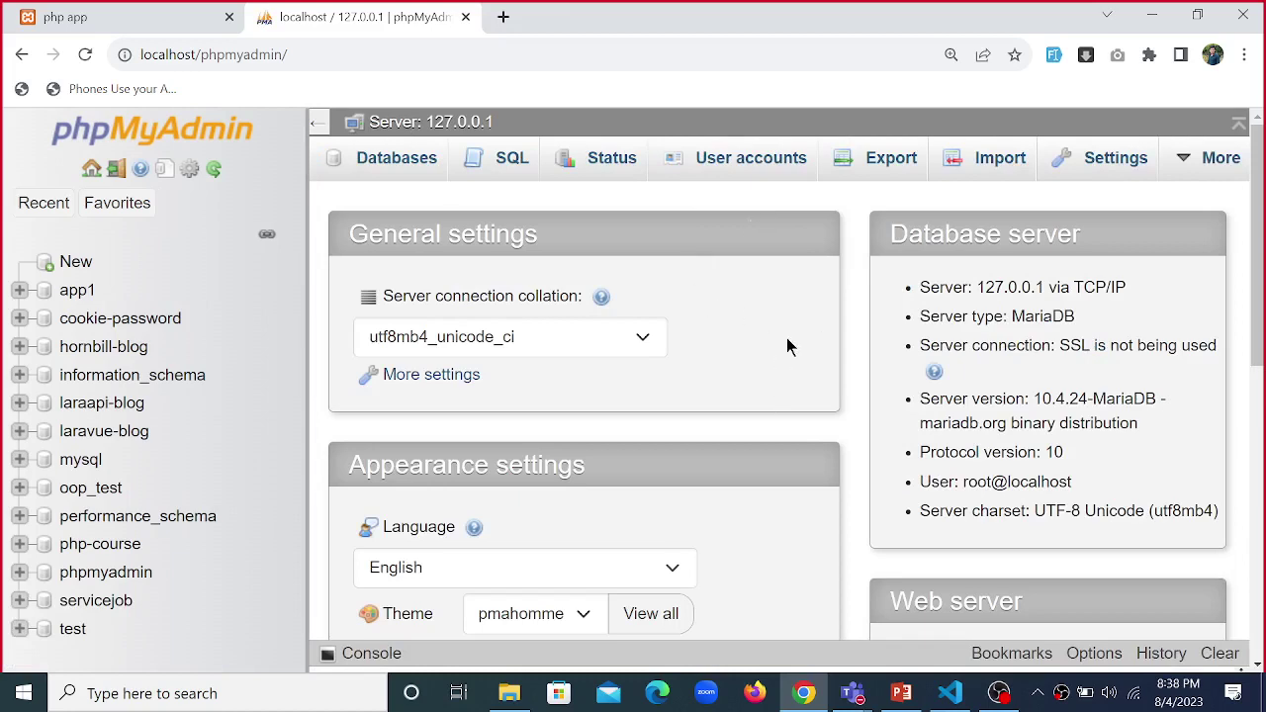
key(ctrl+0)
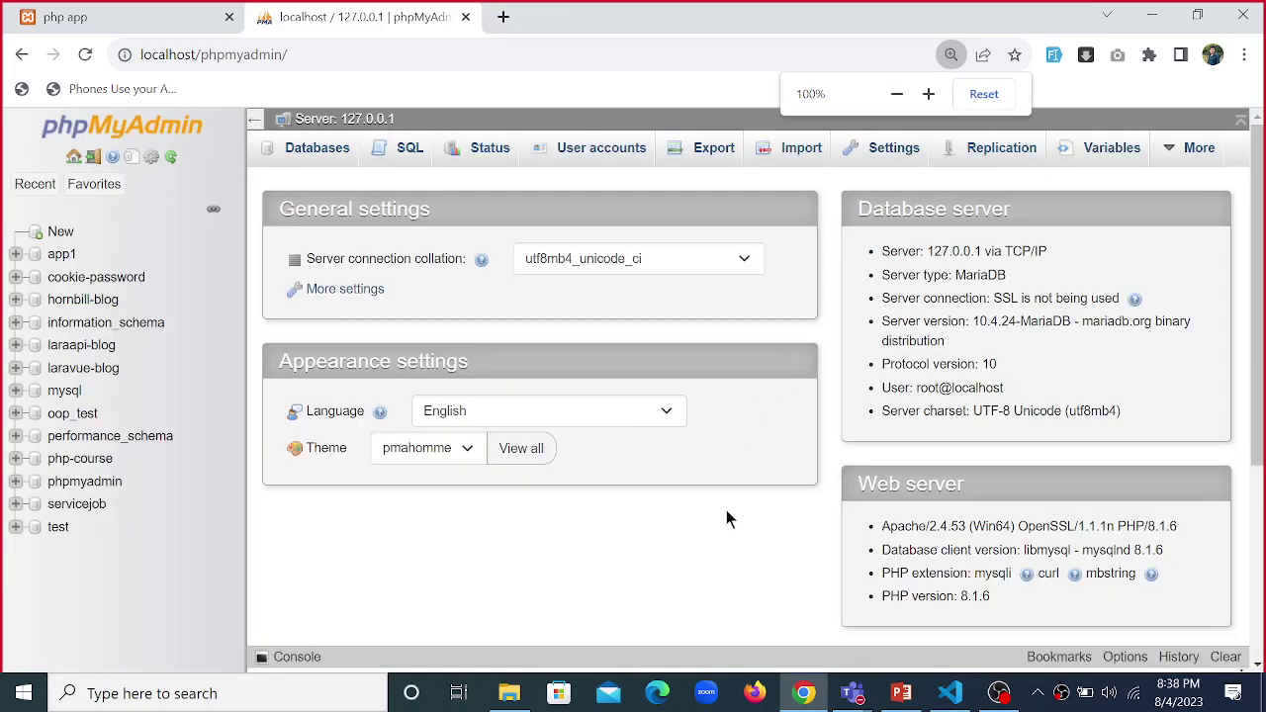
- Check the User Registration Form page of the php app and return to phpMyAdmin
click(169, 29)
triple_click(380, 382)
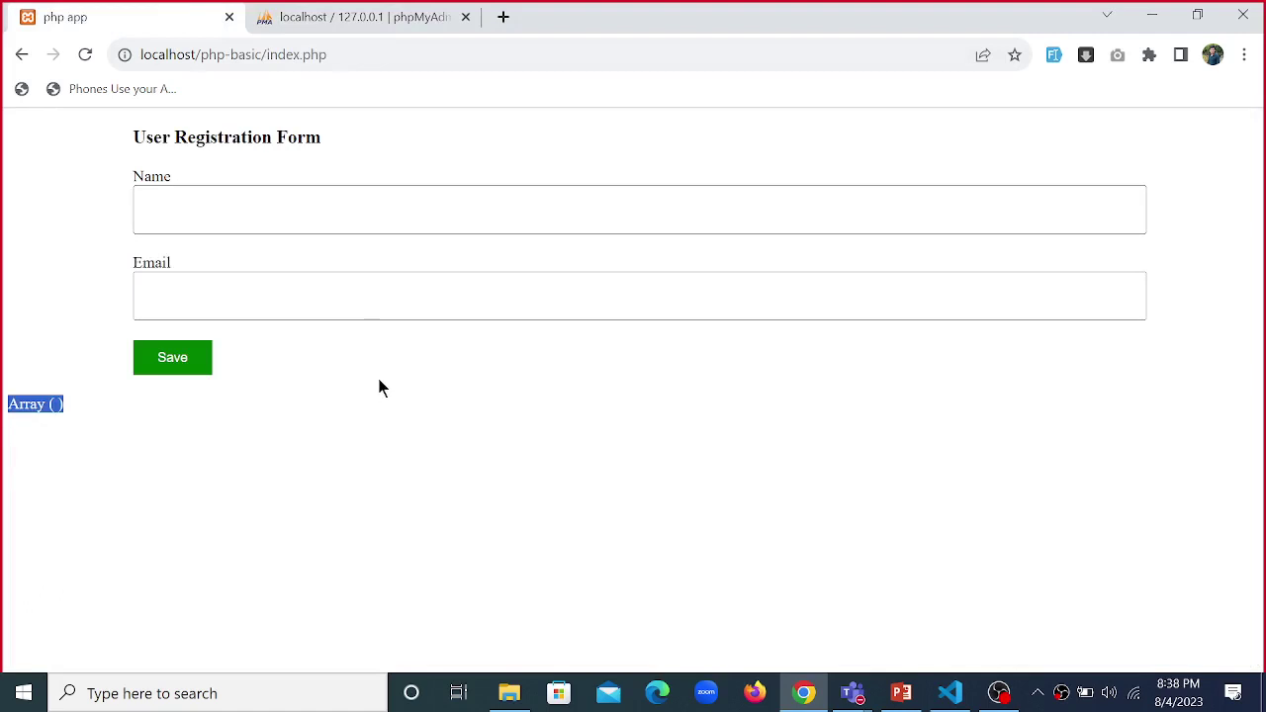
click(404, 26)
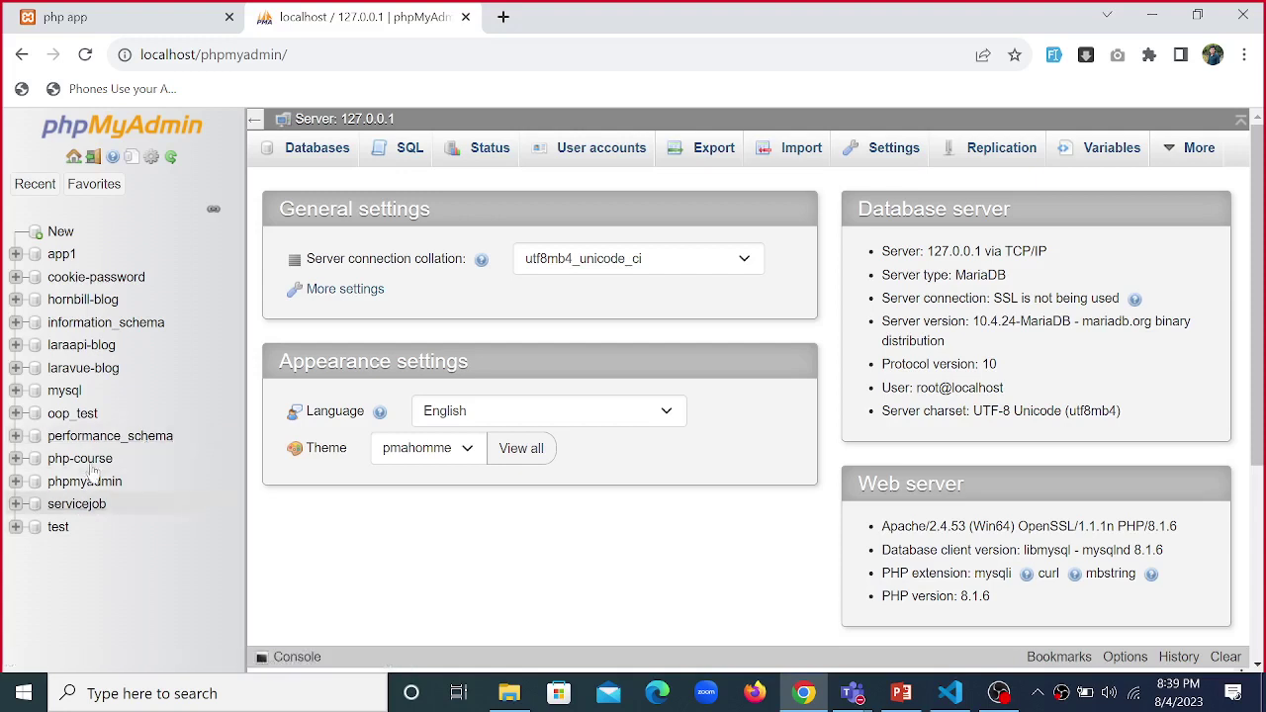
- View the tables of the app1 database, collapse its tree entry, and return to the phpMyAdmin home page
click(64, 263)
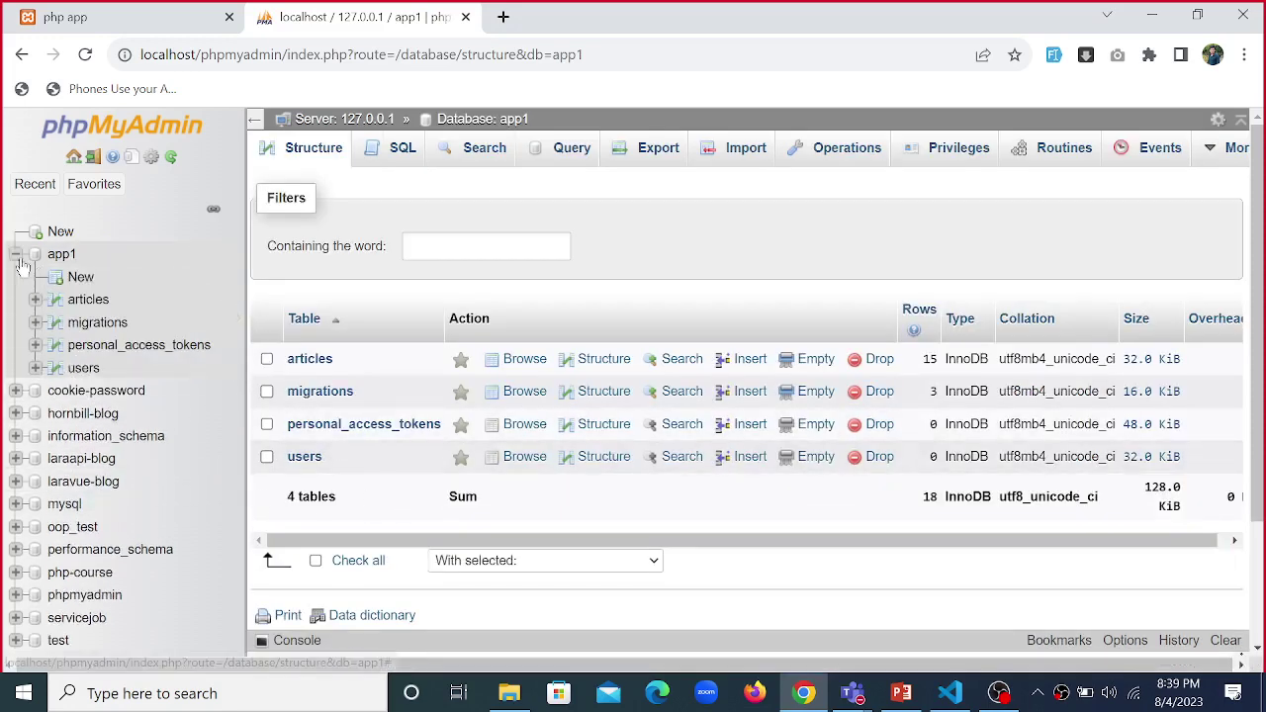
click(19, 261)
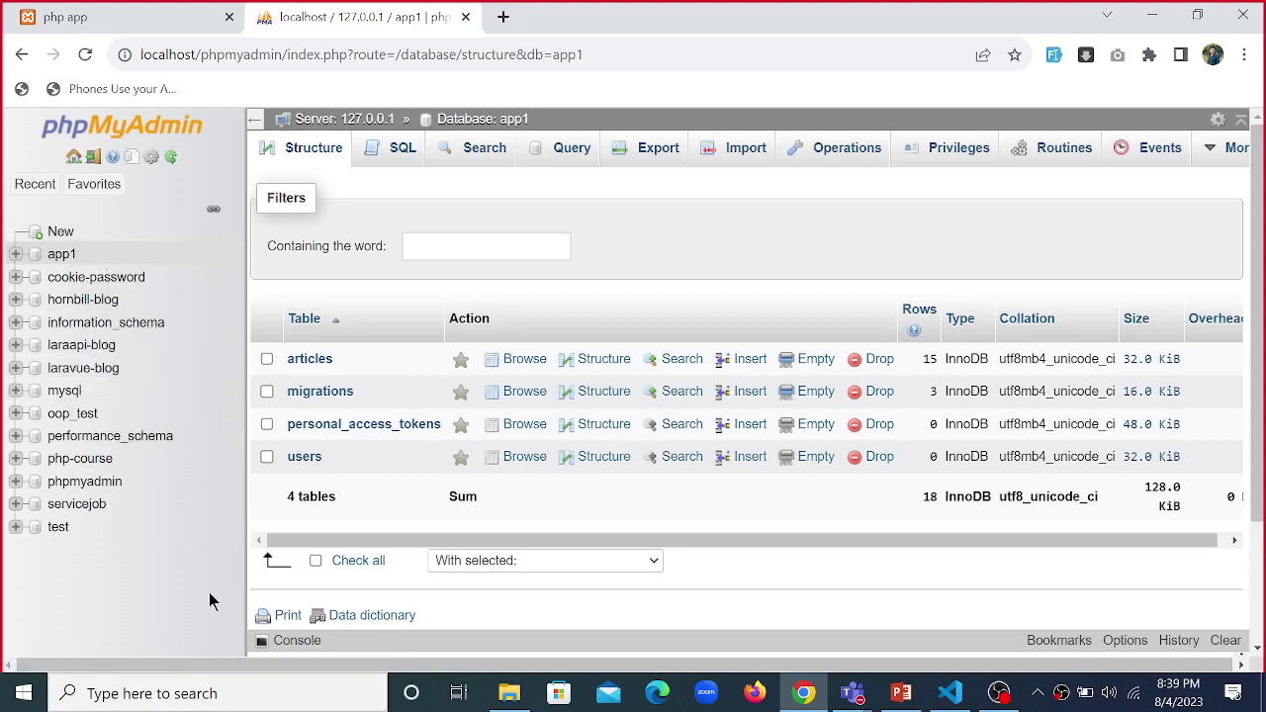
drag(209, 599, 3, 259)
drag(161, 607, 28, 267)
click(679, 249)
click(74, 159)
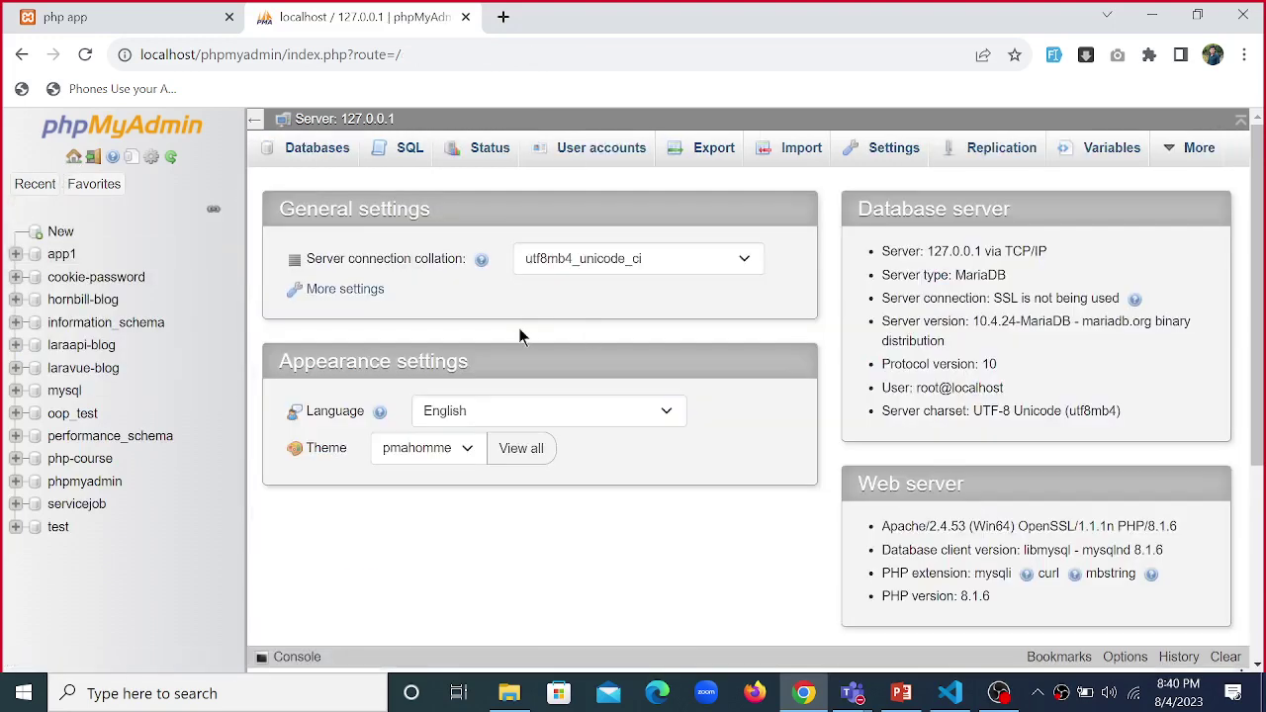
click(71, 188)
click(71, 190)
scroll(683, 474, down, 3)
scroll(687, 481, up, 3)
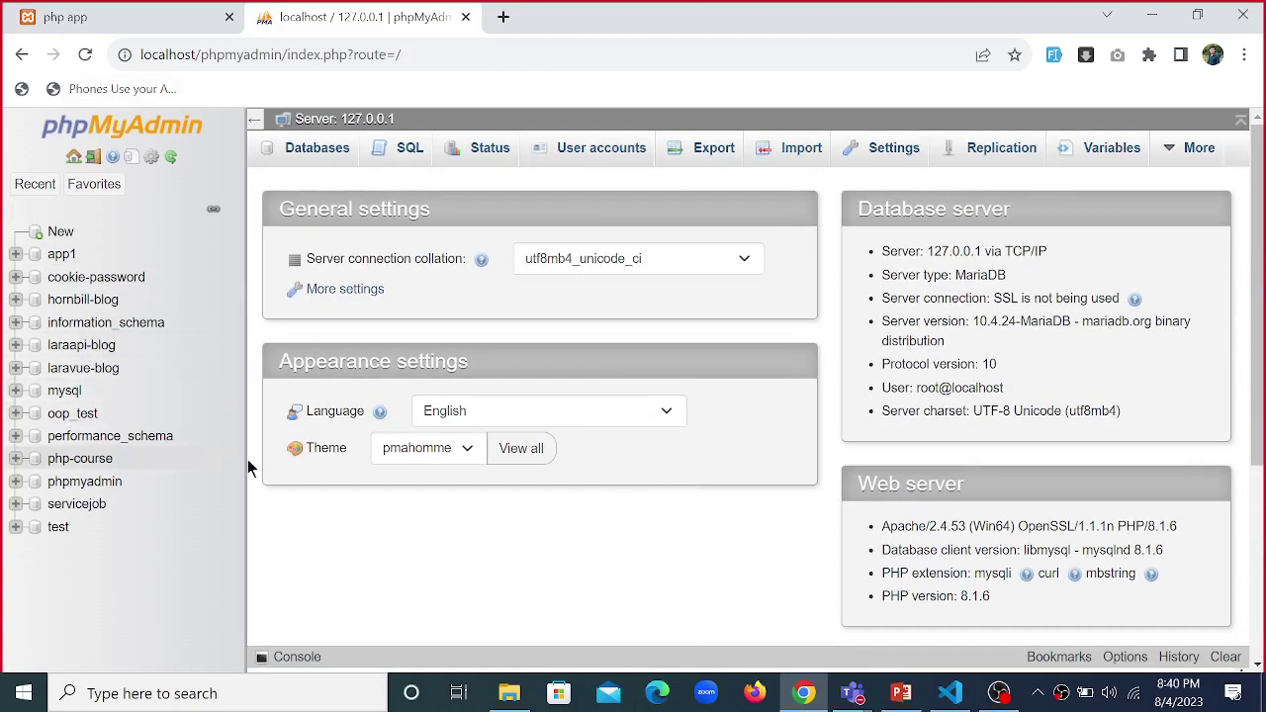
scroll(606, 501, down, 3)
scroll(607, 500, up, 3)
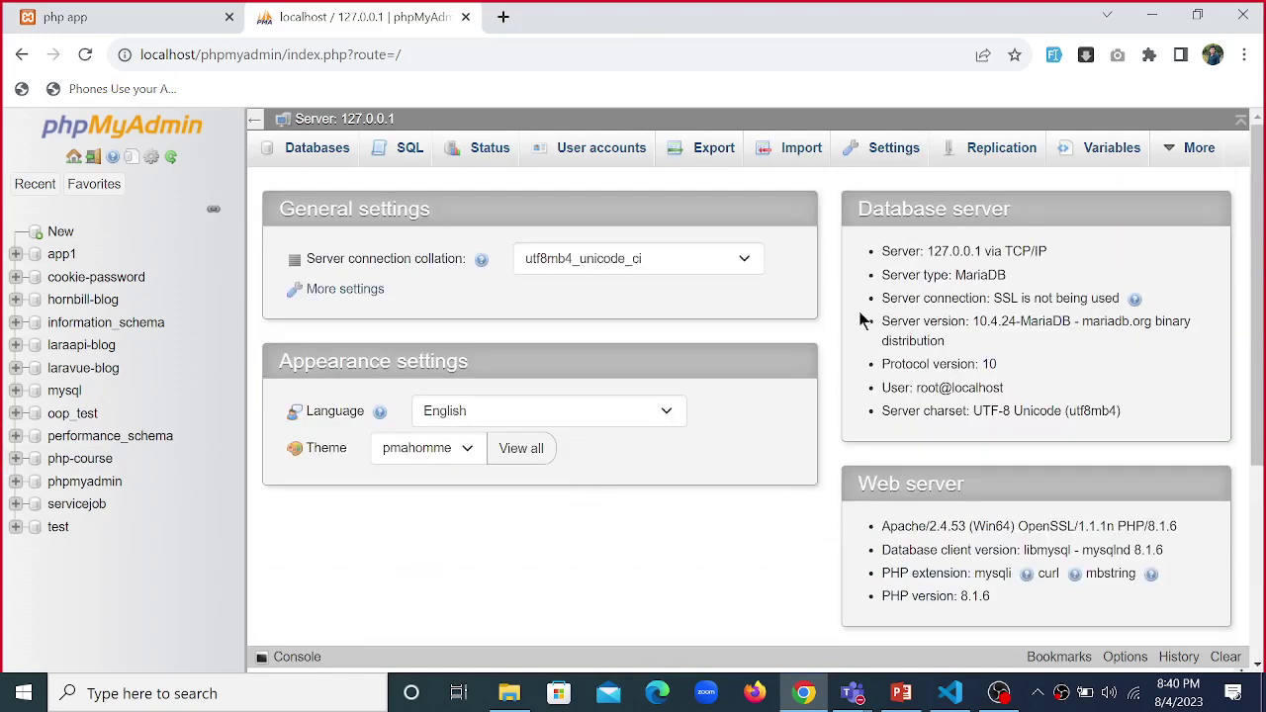
- Examine the Database server details, including the server type, user and charset
drag(864, 231, 1149, 389)
click(1063, 376)
drag(957, 275, 1021, 276)
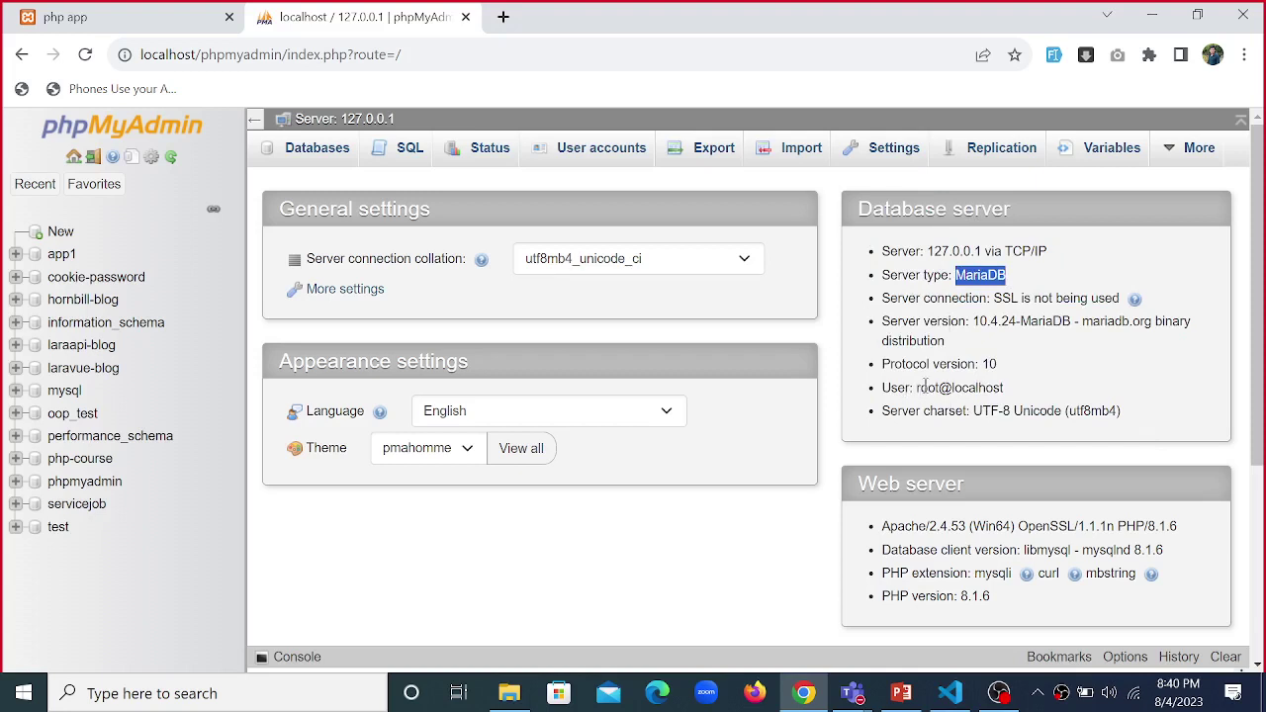
double_click(896, 388)
drag(918, 387, 944, 388)
click(986, 387)
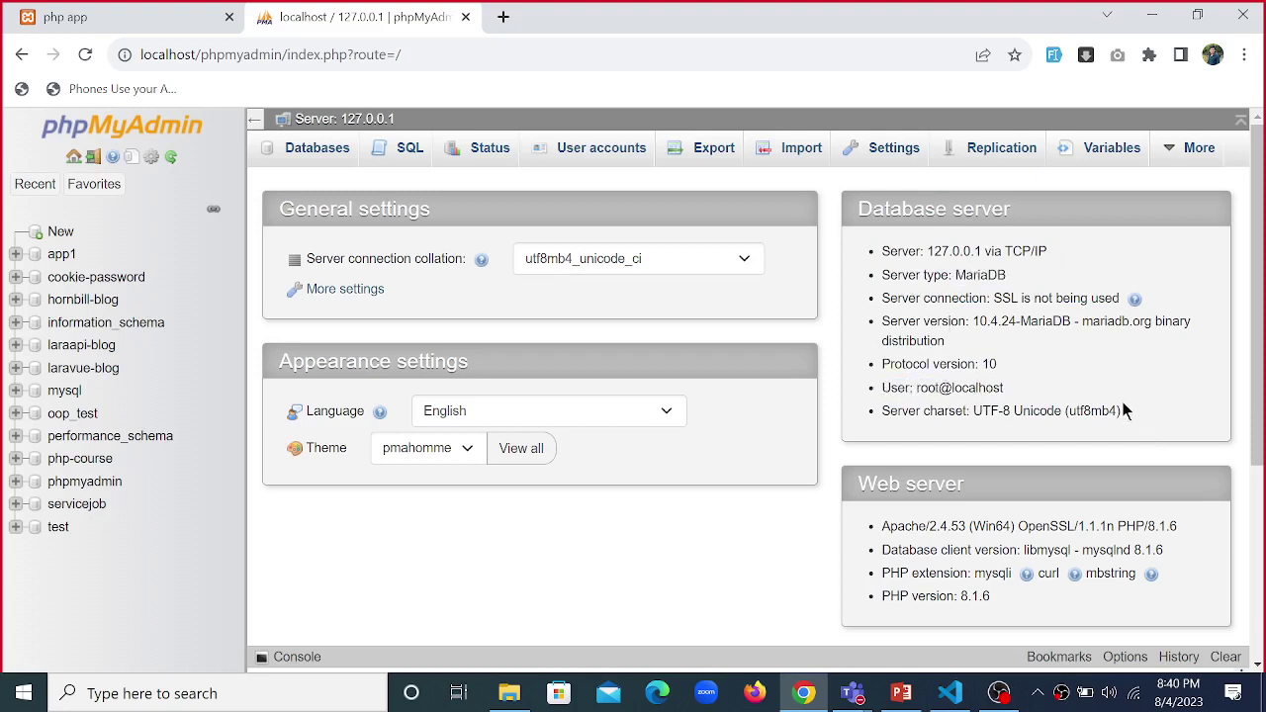
drag(1177, 406, 894, 251)
- Examine the Web server details, including the Apache and PHP versions, and the phpMyAdmin version information
drag(1260, 248, 1261, 364)
click(989, 336)
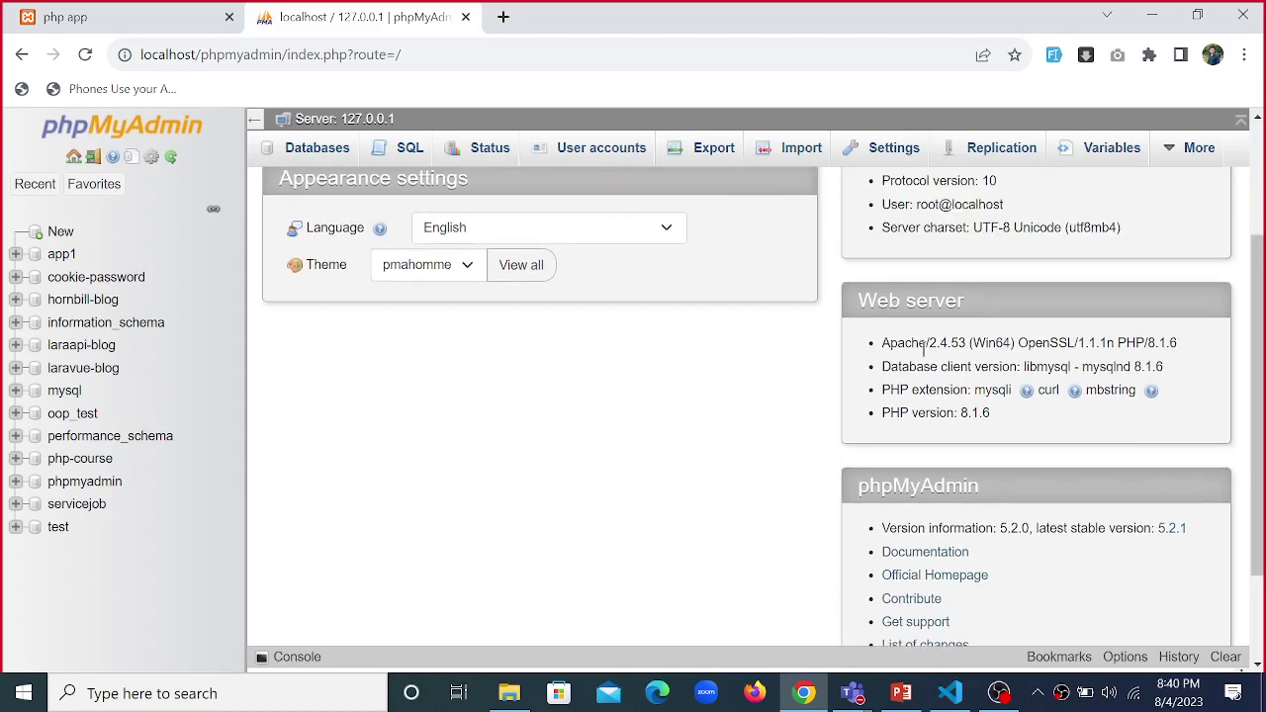
drag(926, 344, 897, 343)
drag(1149, 344, 1177, 343)
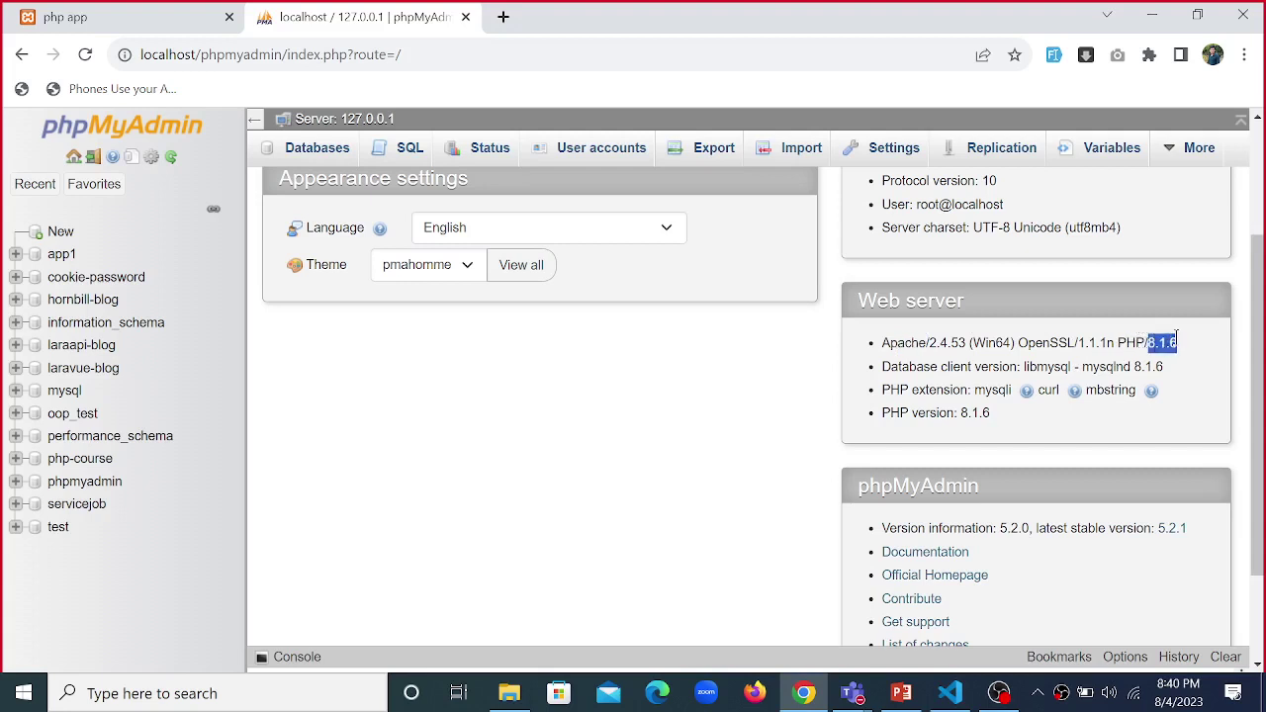
drag(911, 414, 968, 414)
triple_click(911, 411)
click(1020, 416)
scroll(1071, 435, down, 2)
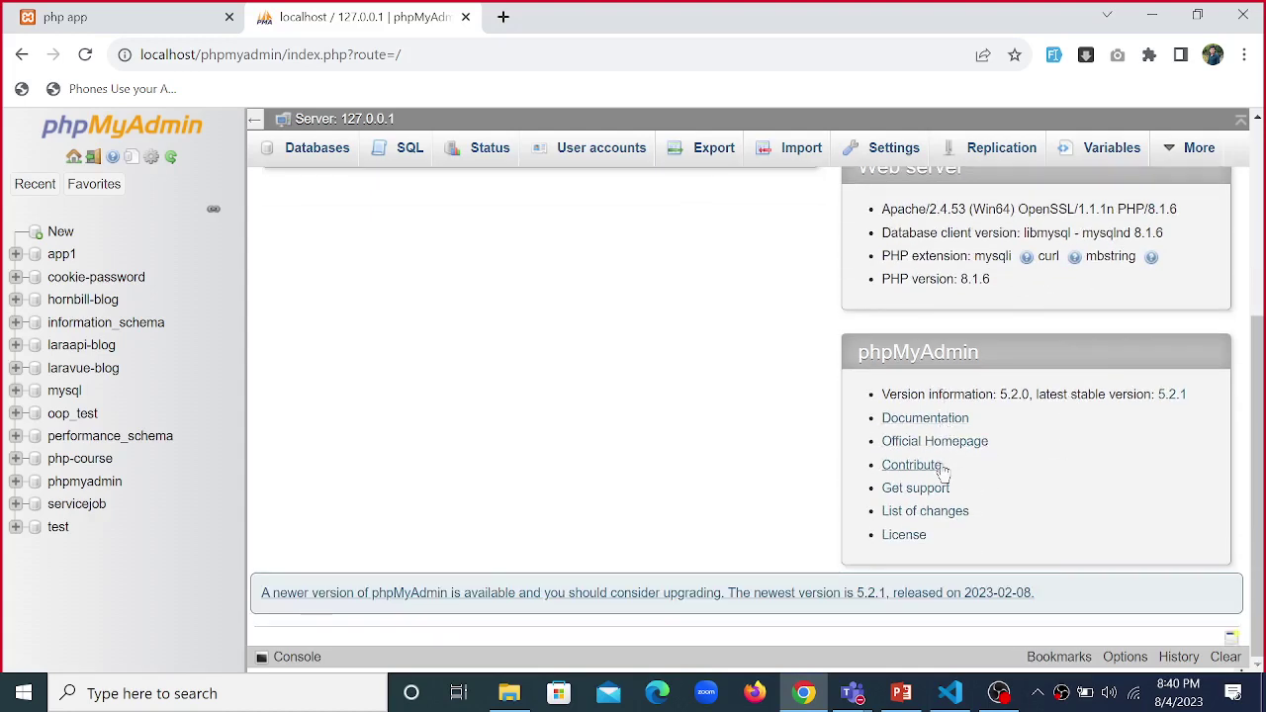
scroll(1059, 477, up, 3)
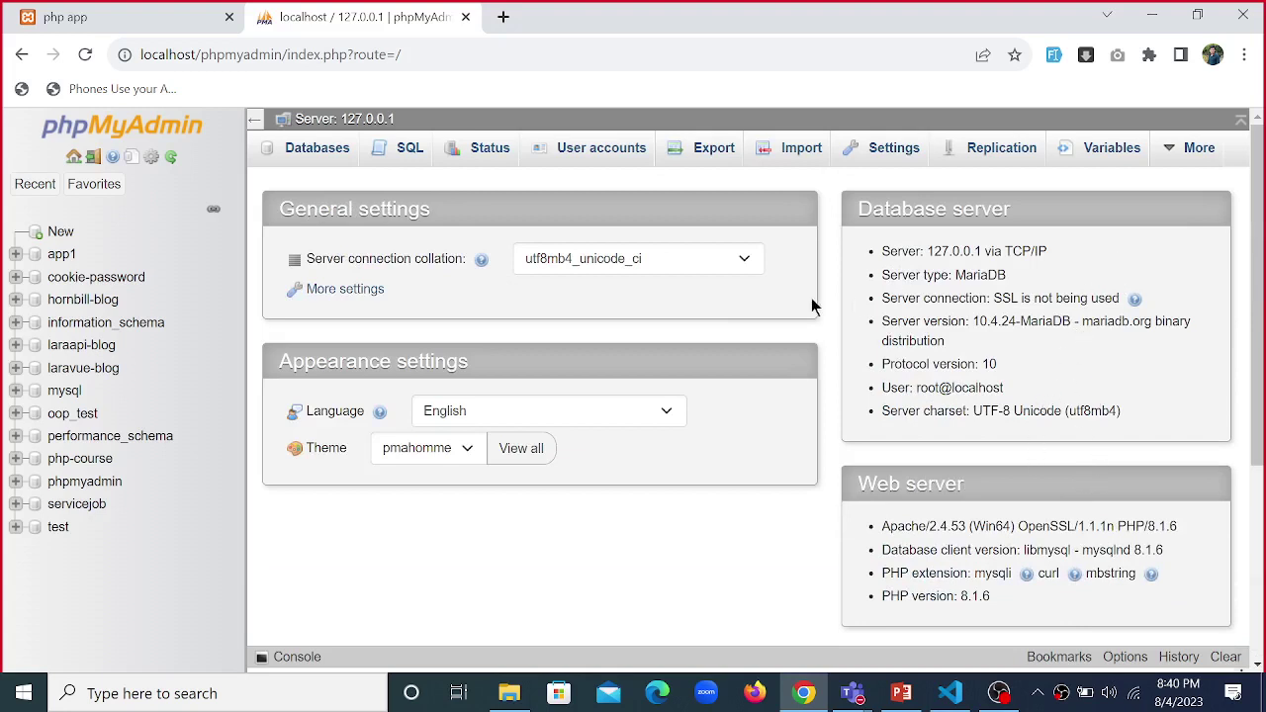
- Reload the phpMyAdmin home page and open the server's Databases page
click(85, 54)
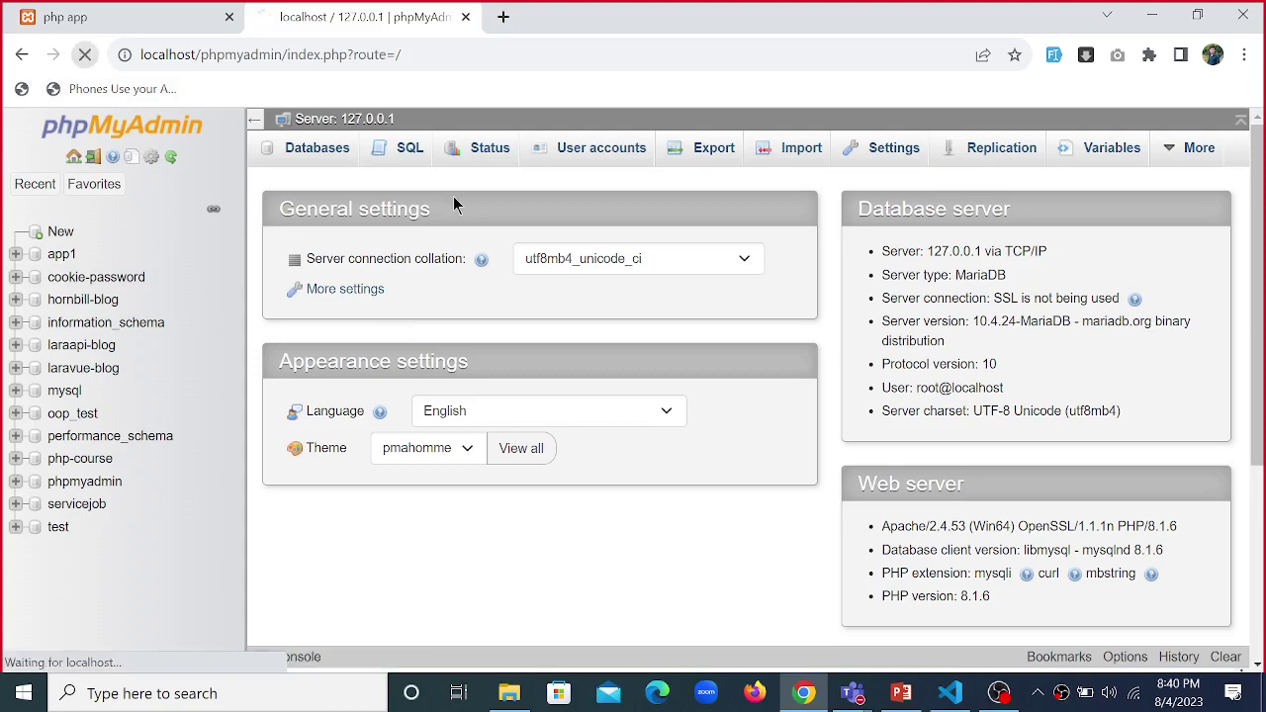
scroll(580, 315, down, 1)
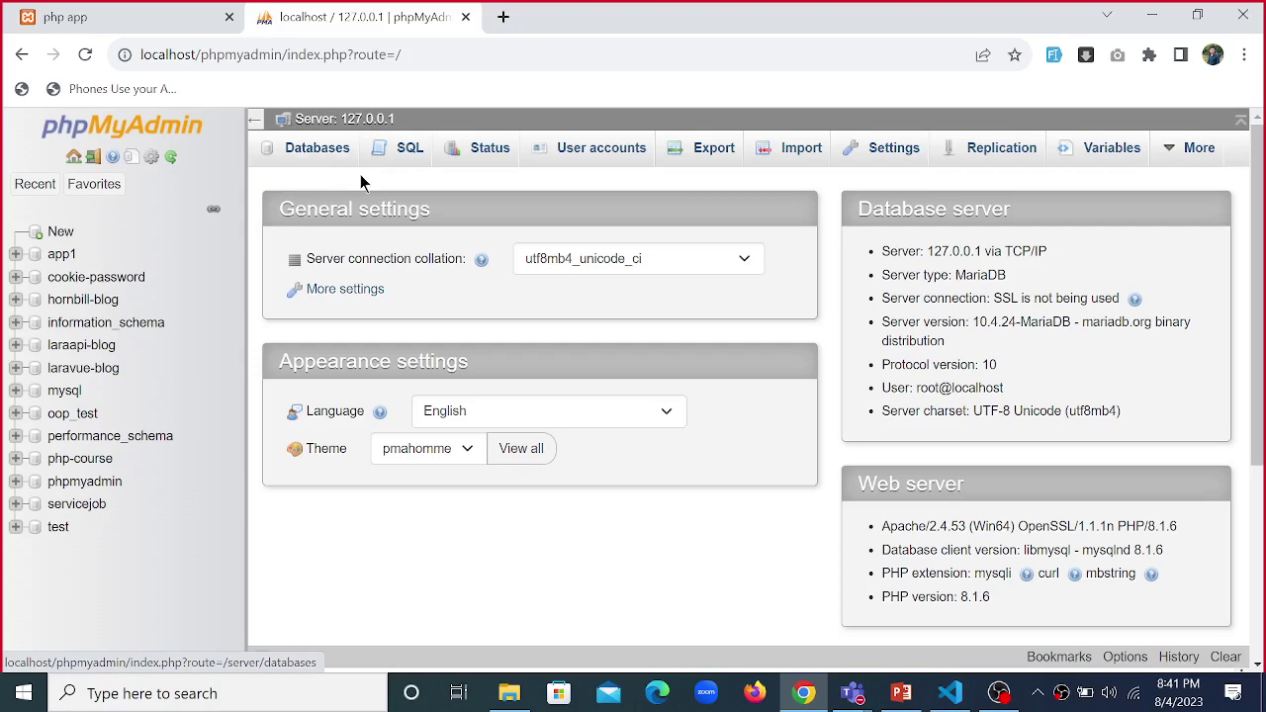
click(320, 157)
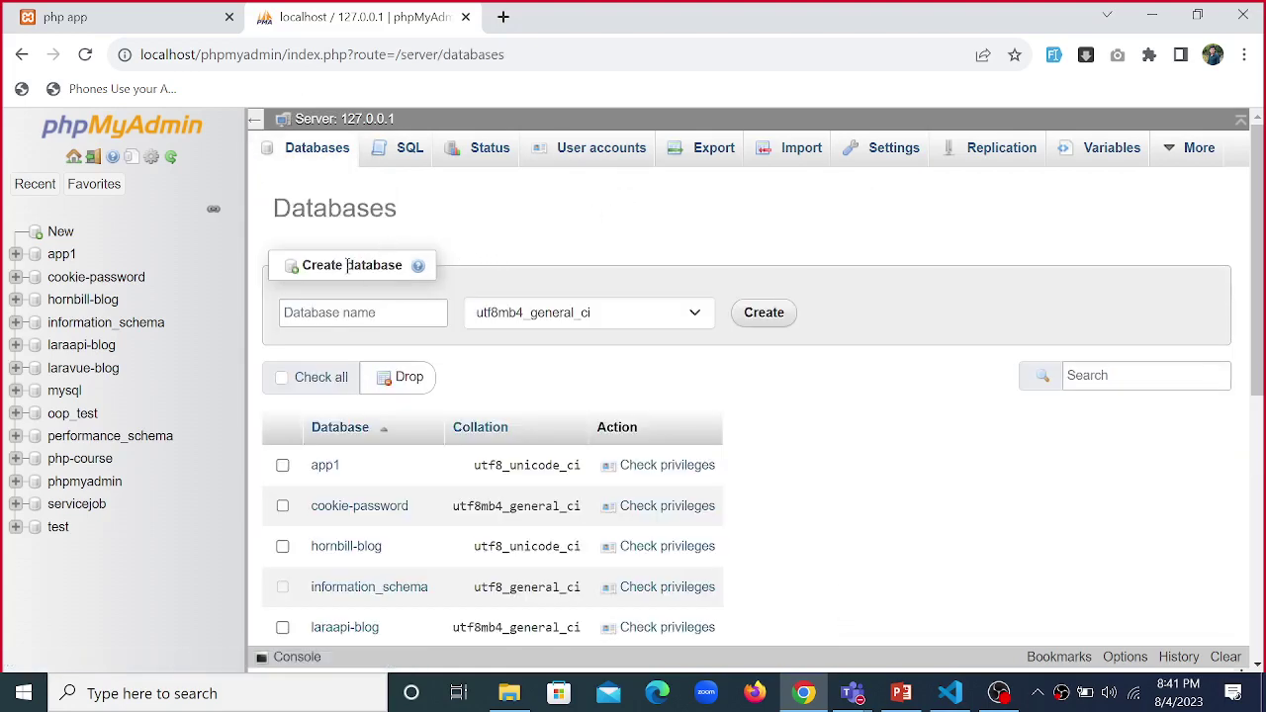
- Look over the Create database form and the list of existing databases with their collations
drag(403, 265, 359, 280)
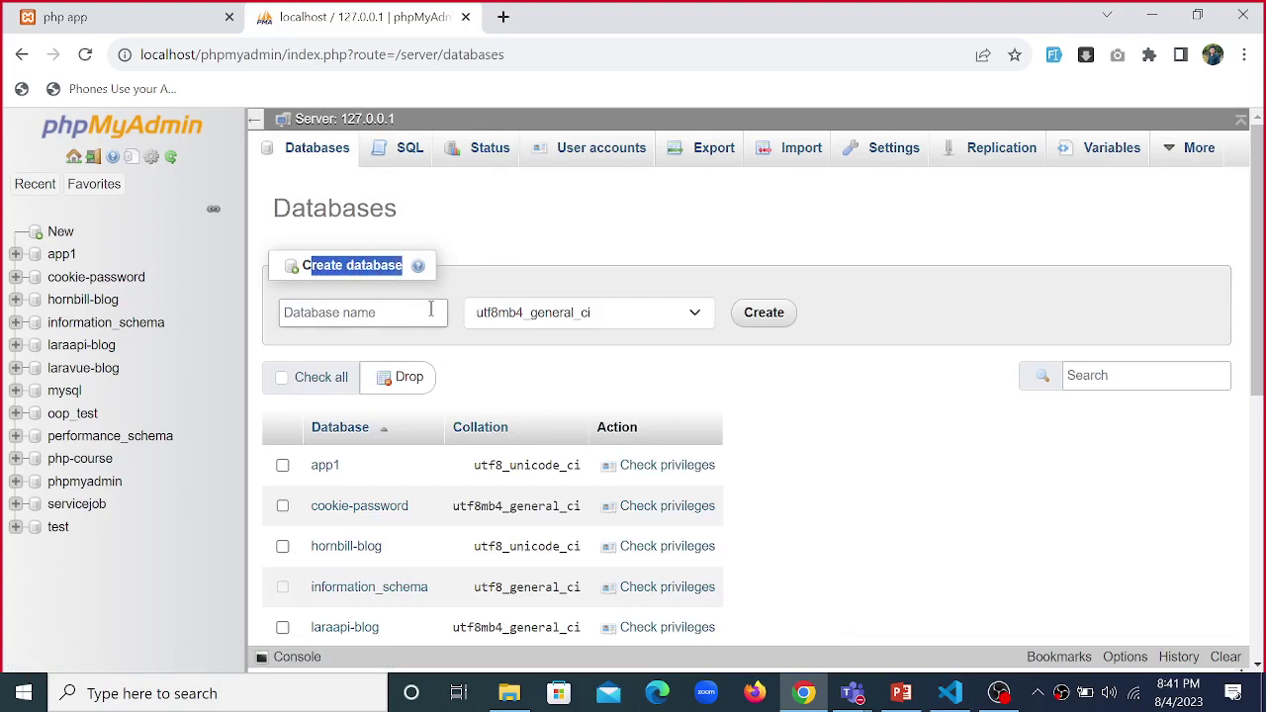
click(380, 314)
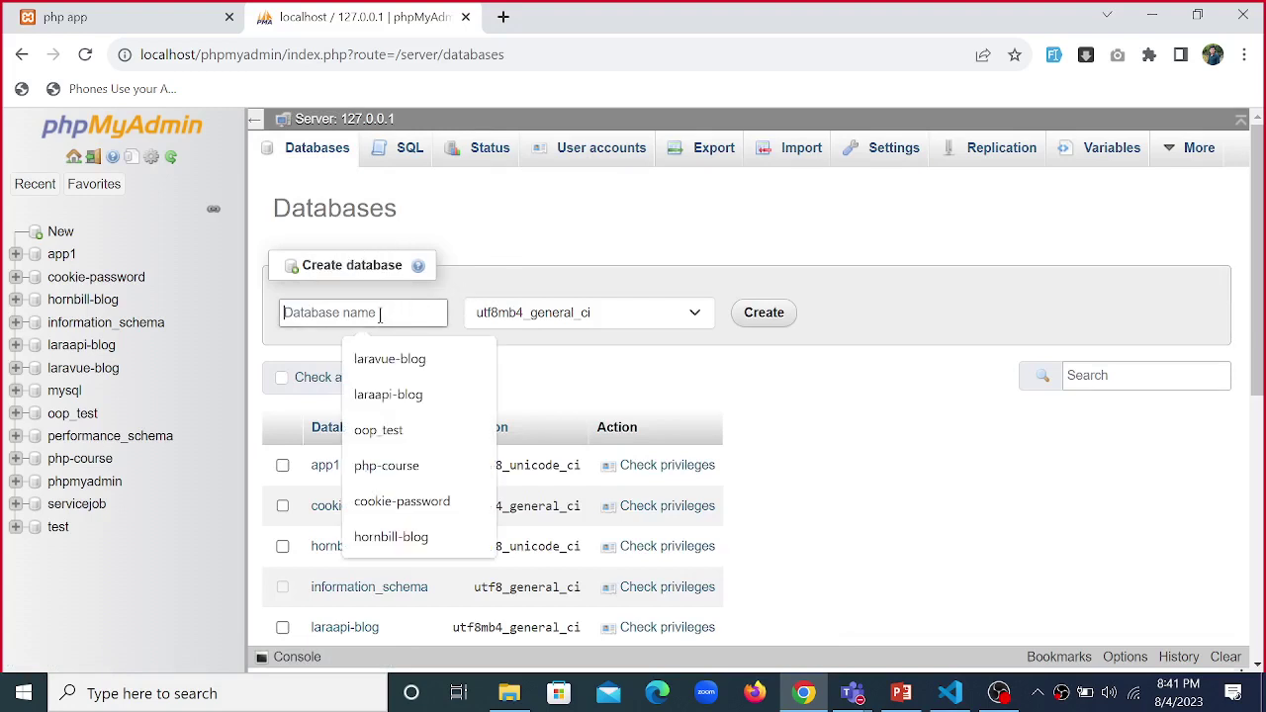
click(263, 341)
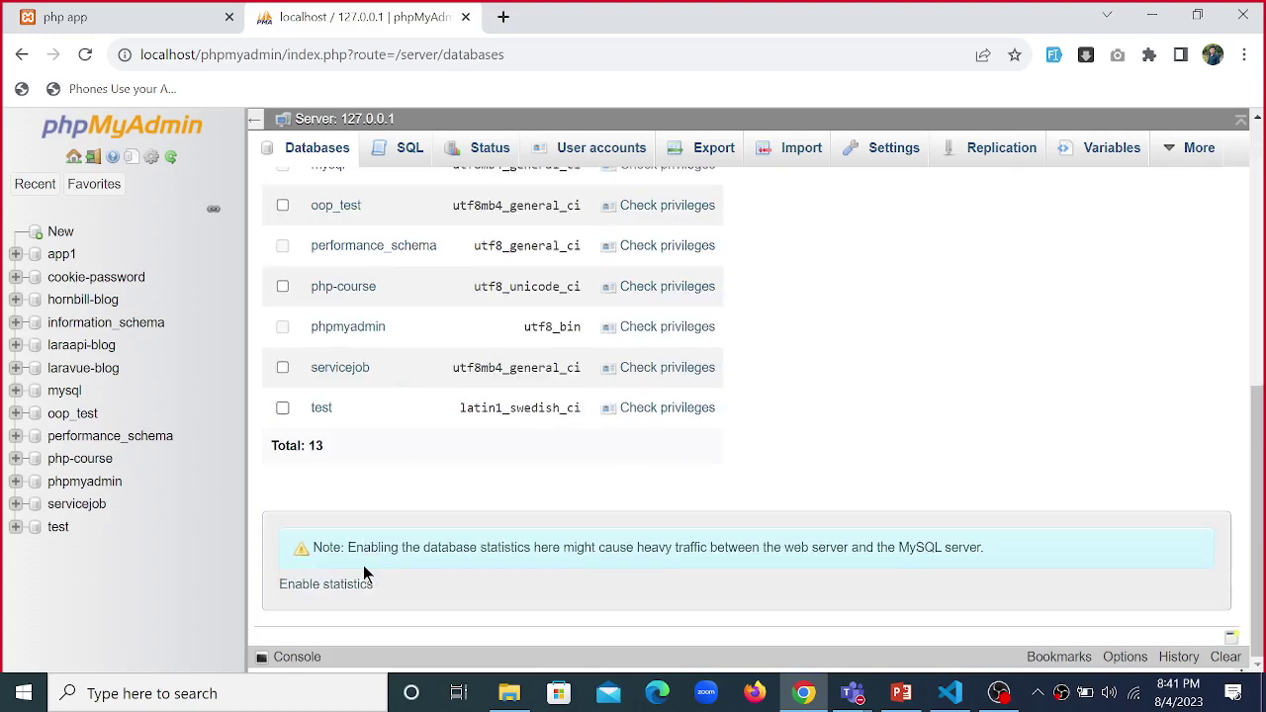
scroll(358, 564, down, 5)
scroll(1035, 563, up, 3)
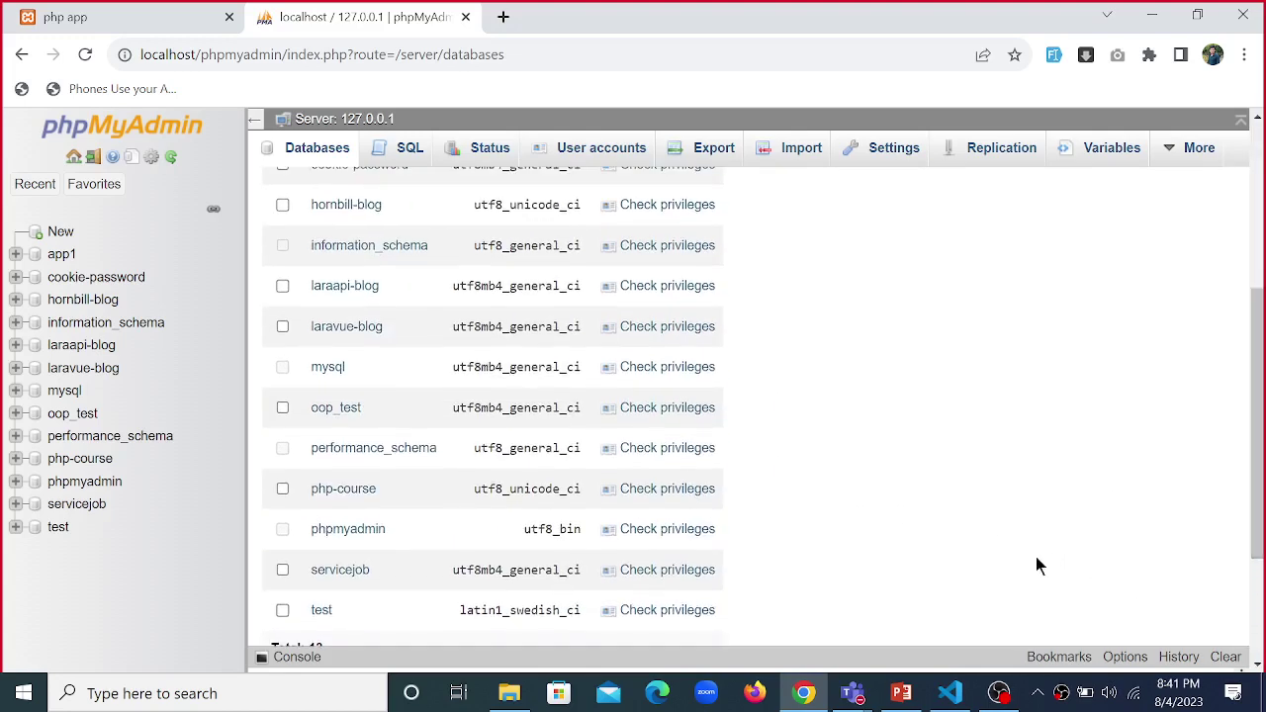
key(ctrl+a)
click(723, 337)
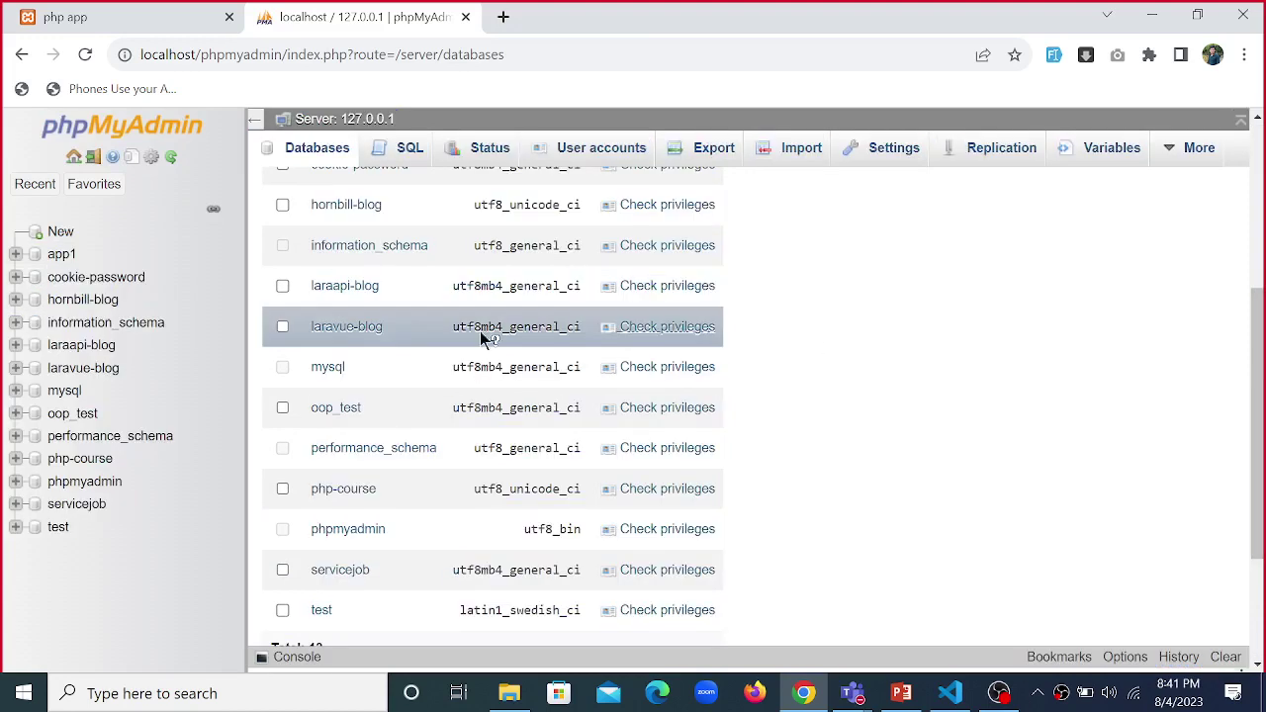
scroll(708, 371, up, 3)
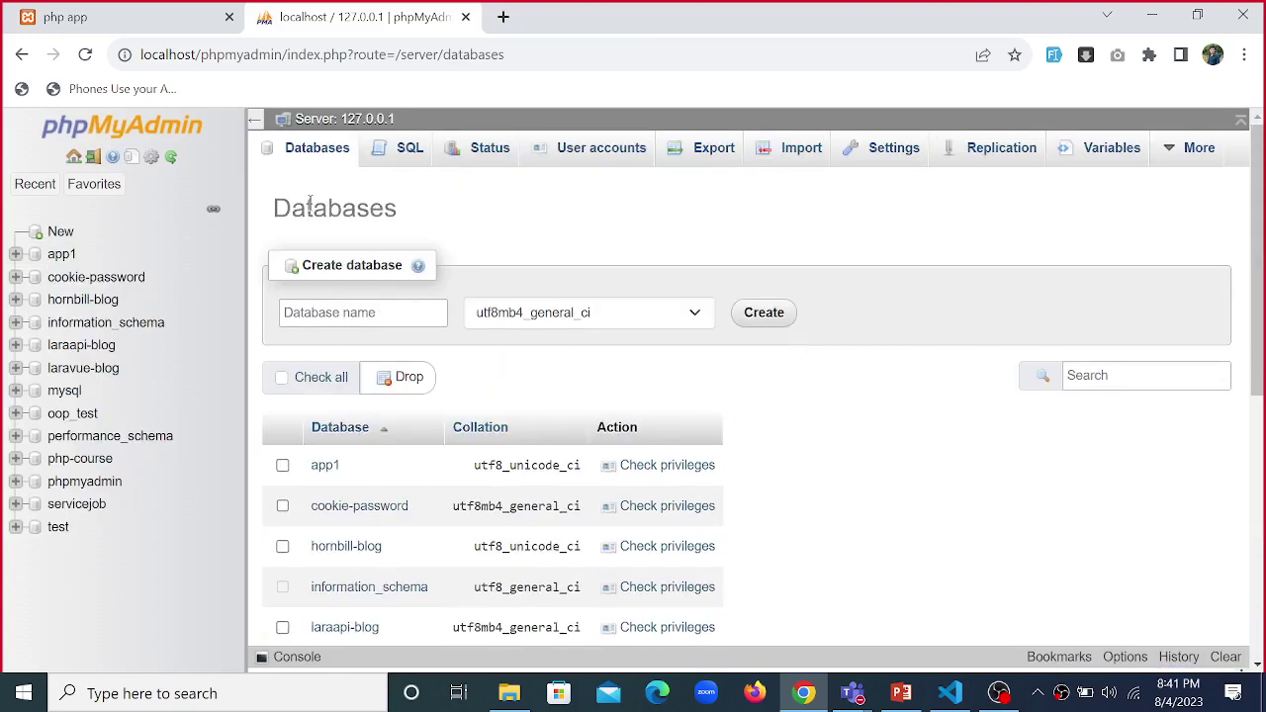
- Enter php-basic as the name of the new database
click(313, 156)
drag(299, 265, 380, 265)
click(354, 315)
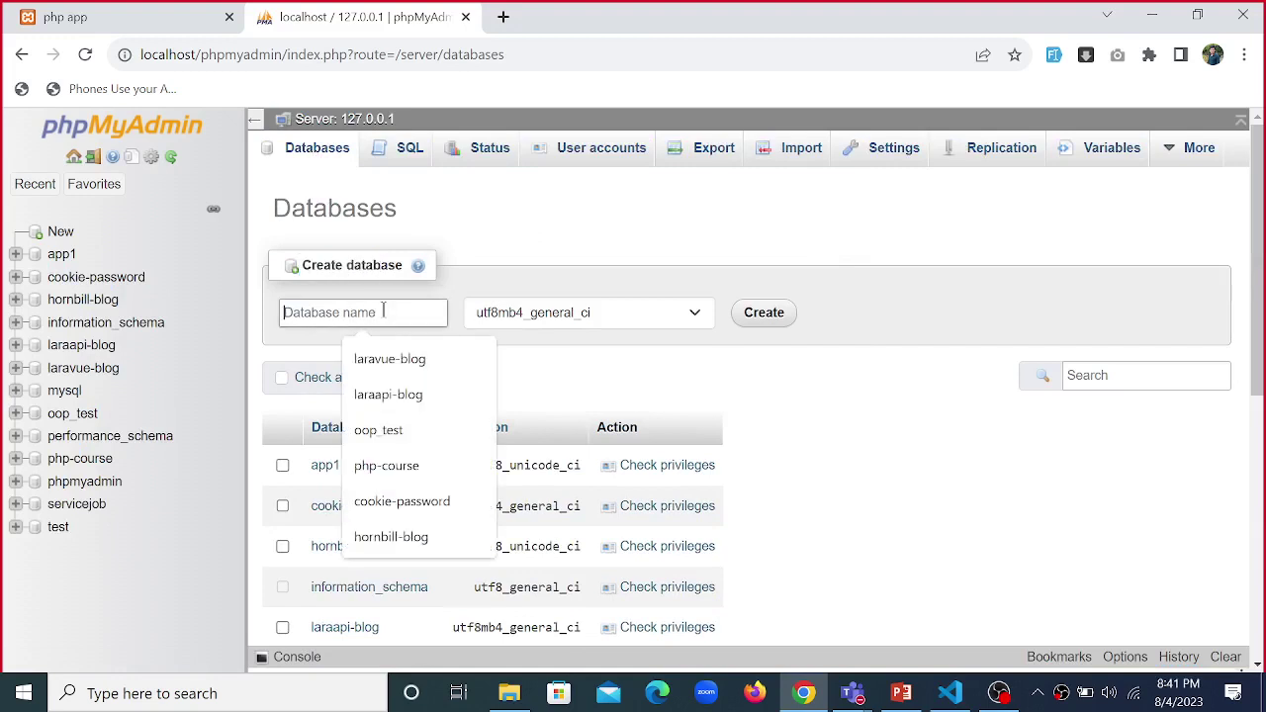
text(php-basic)
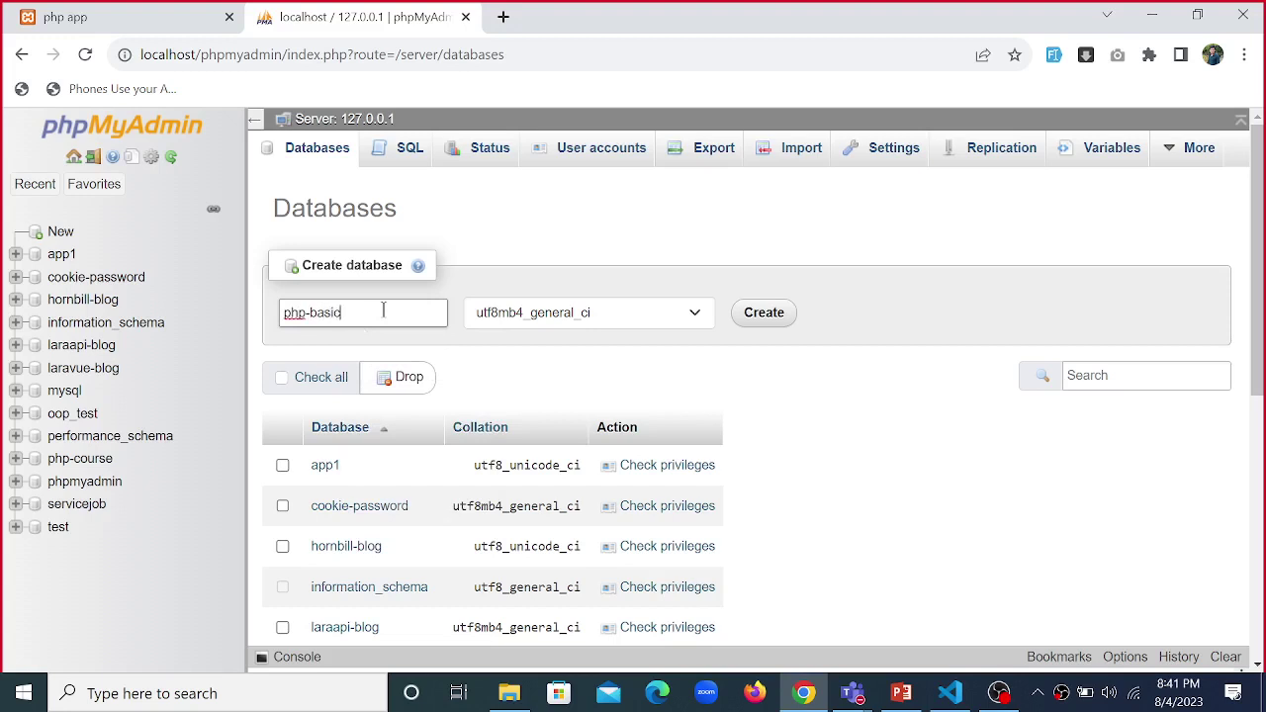
drag(362, 312, 246, 322)
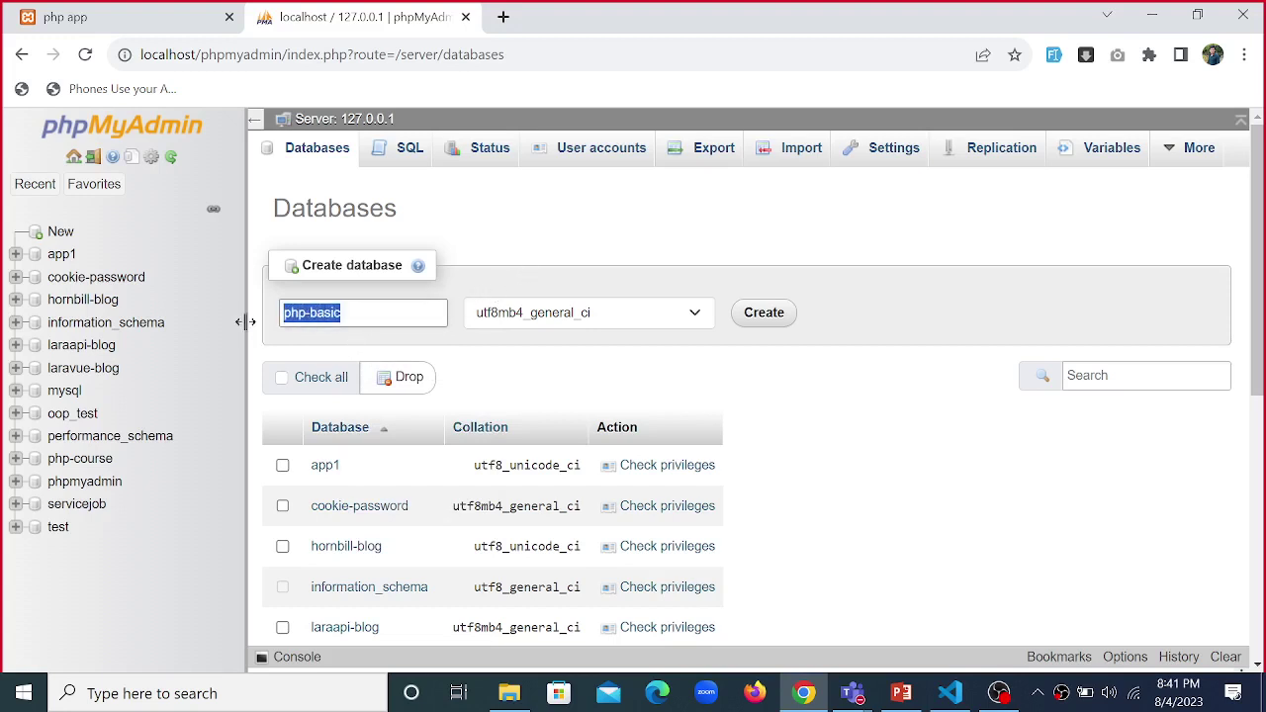
click(527, 370)
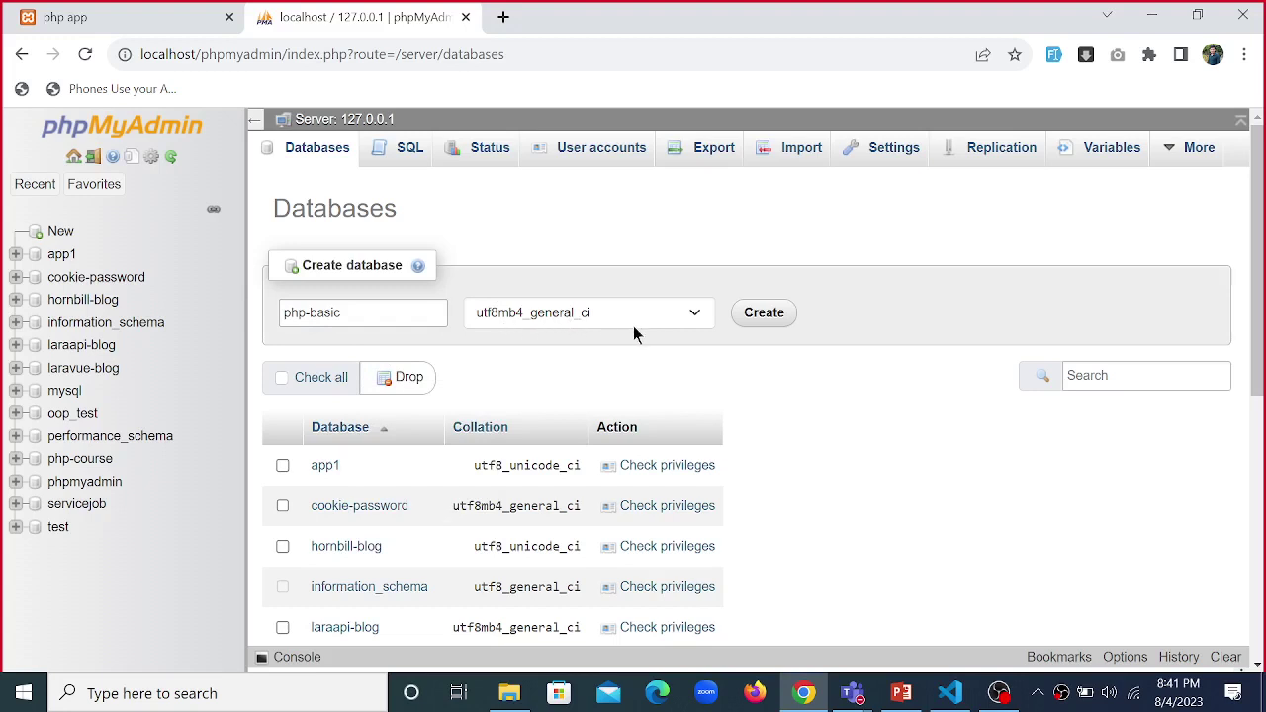
- Choose utf8_unicode_ci as the collation for the new database
click(697, 313)
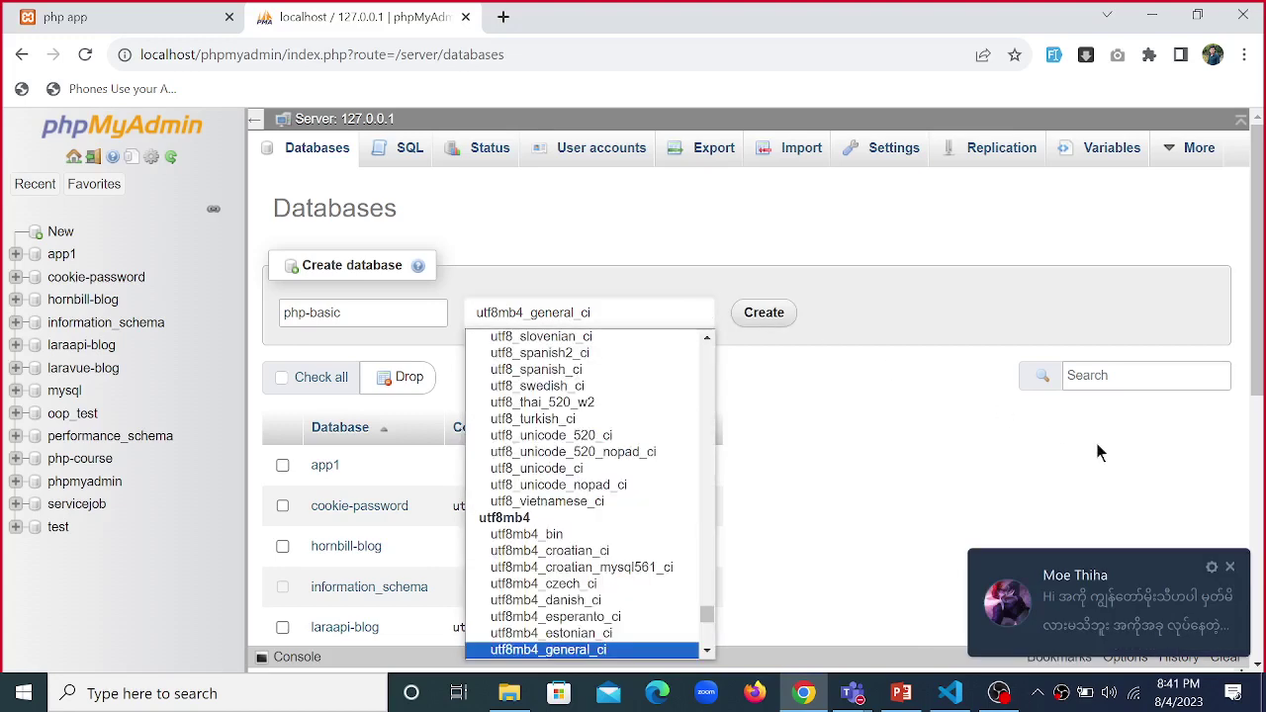
click(1235, 577)
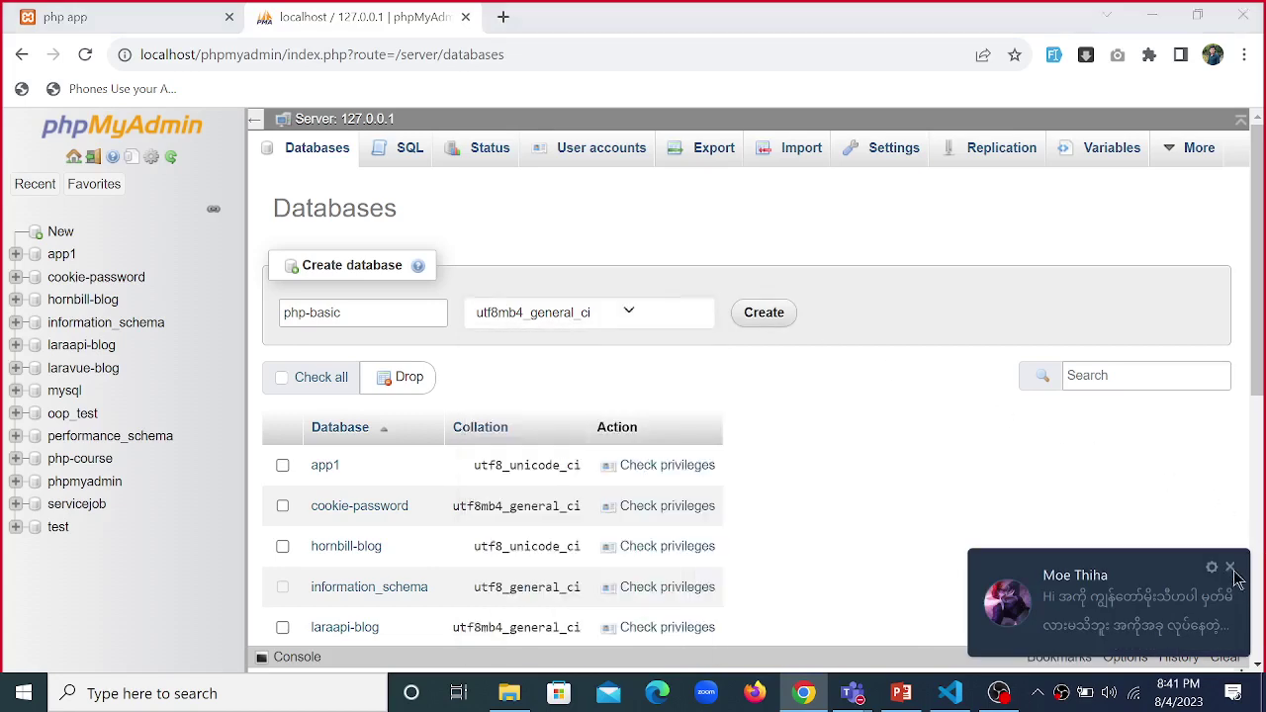
click(650, 311)
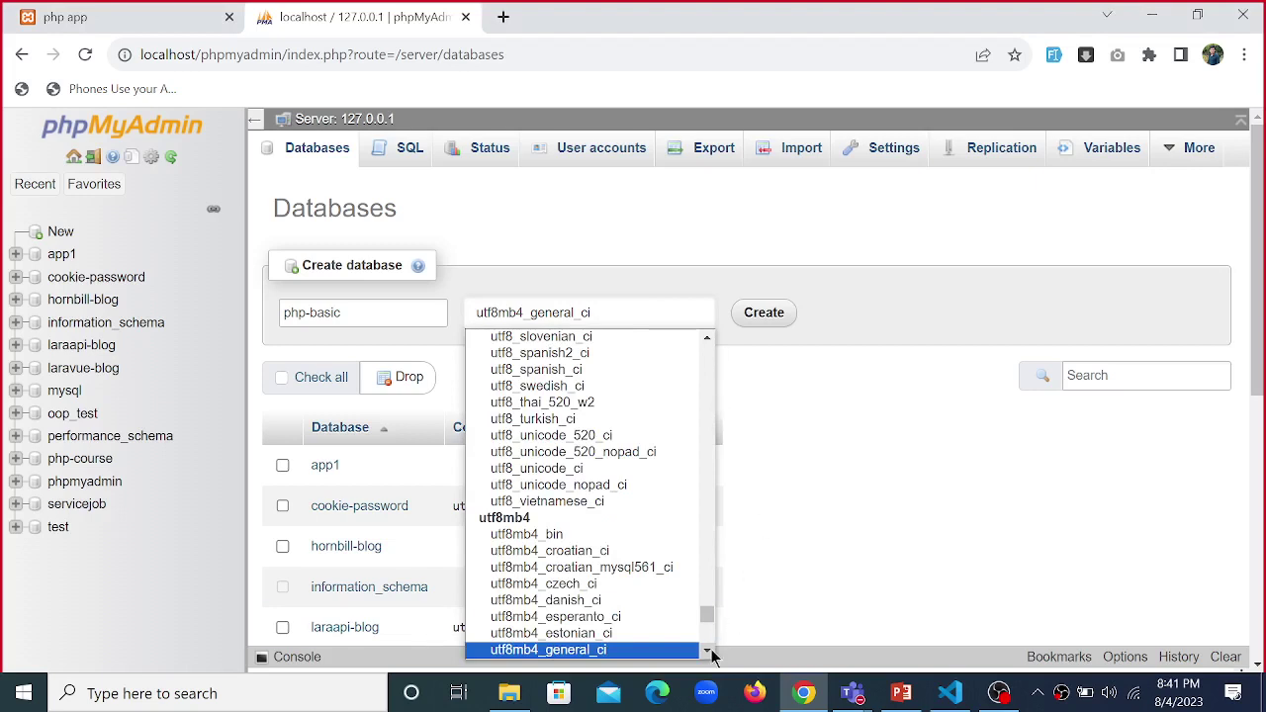
drag(708, 653, 711, 656)
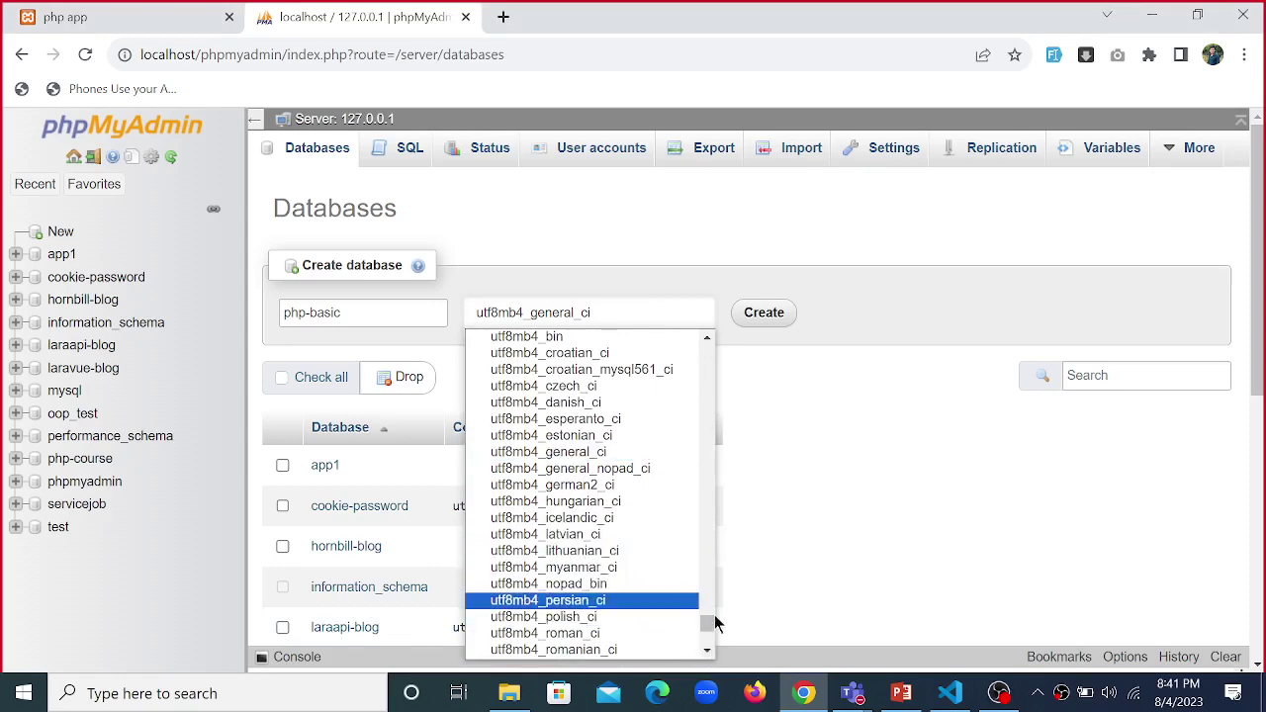
scroll(647, 579, up, 10)
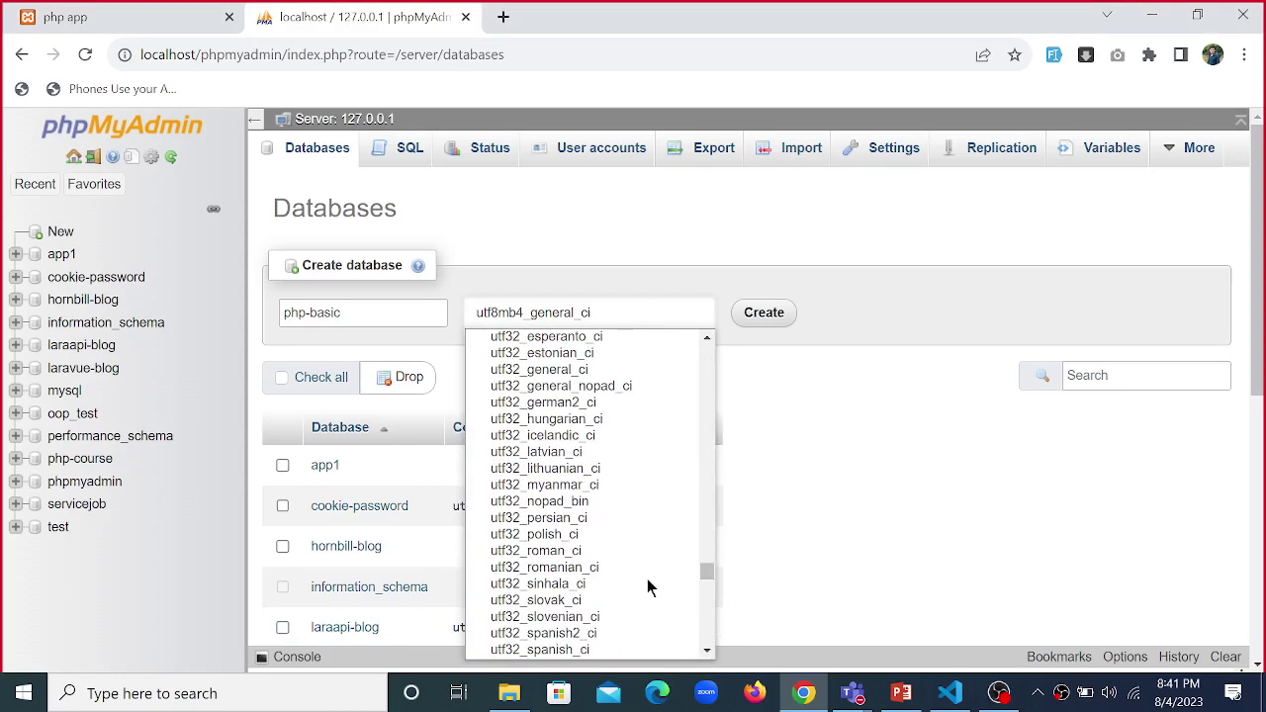
scroll(647, 579, up, 10)
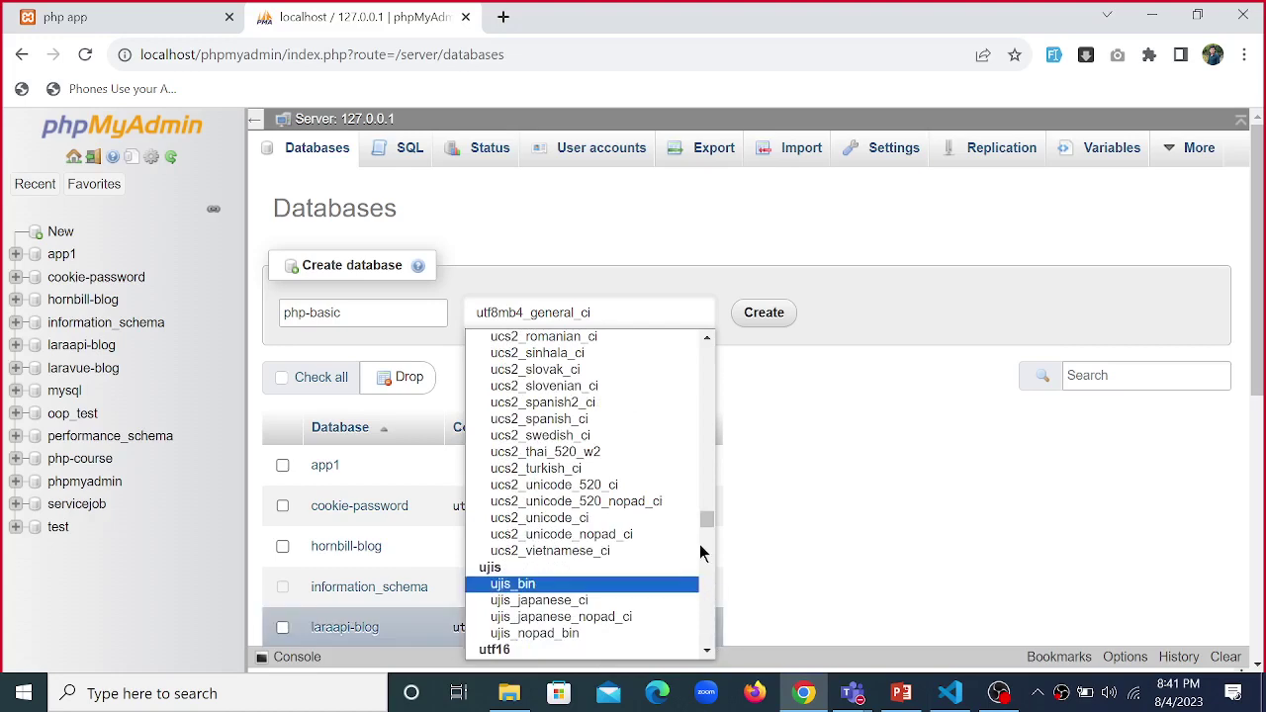
drag(708, 516, 717, 591)
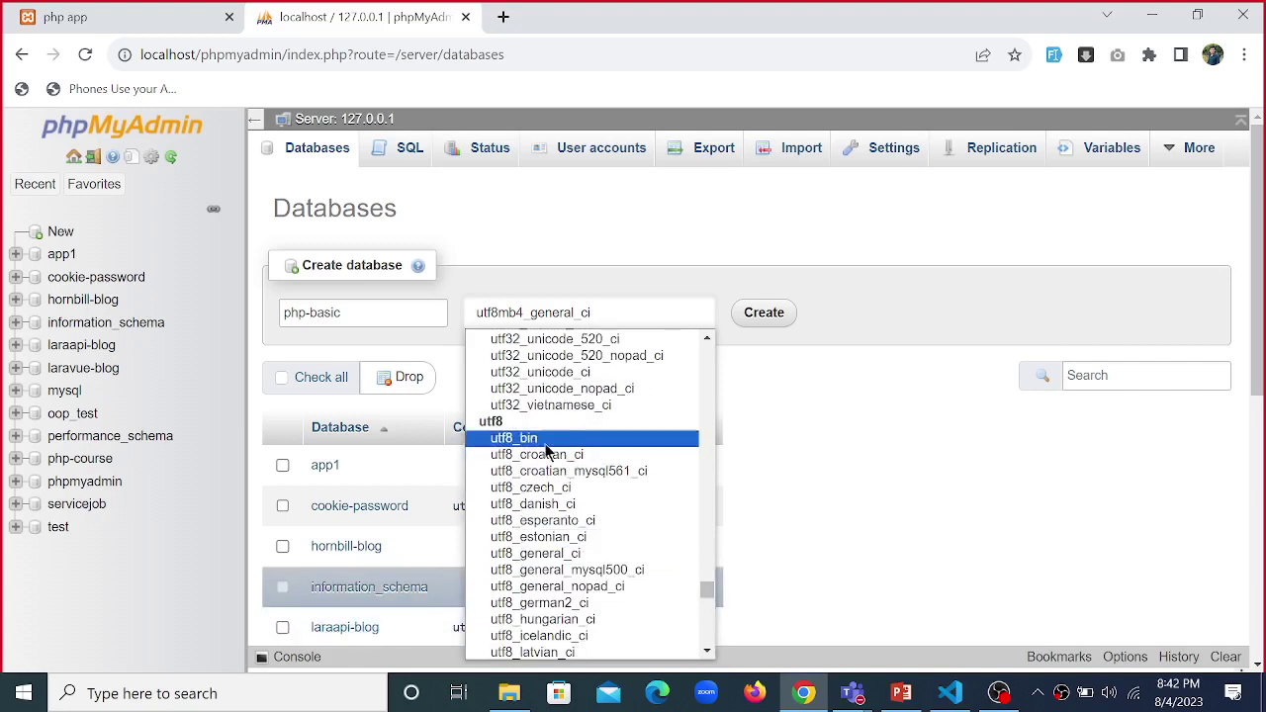
click(706, 654)
click(706, 654)
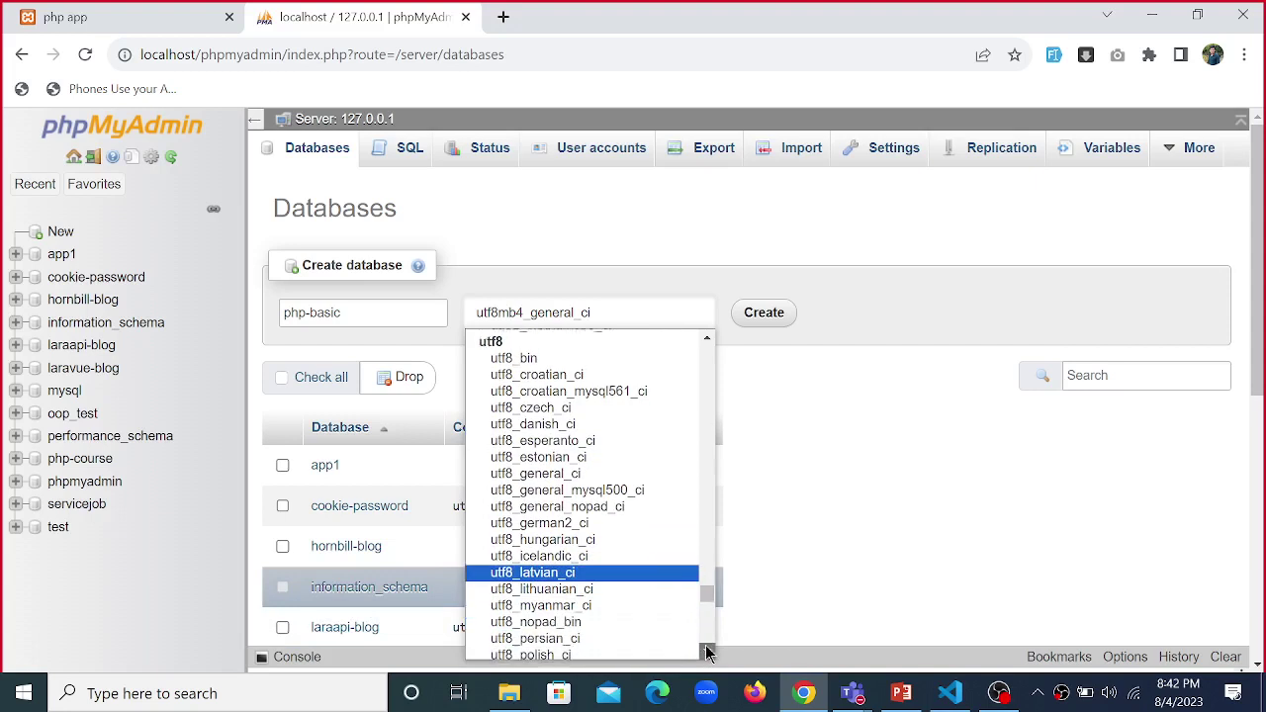
click(708, 653)
click(706, 654)
click(707, 654)
click(707, 654)
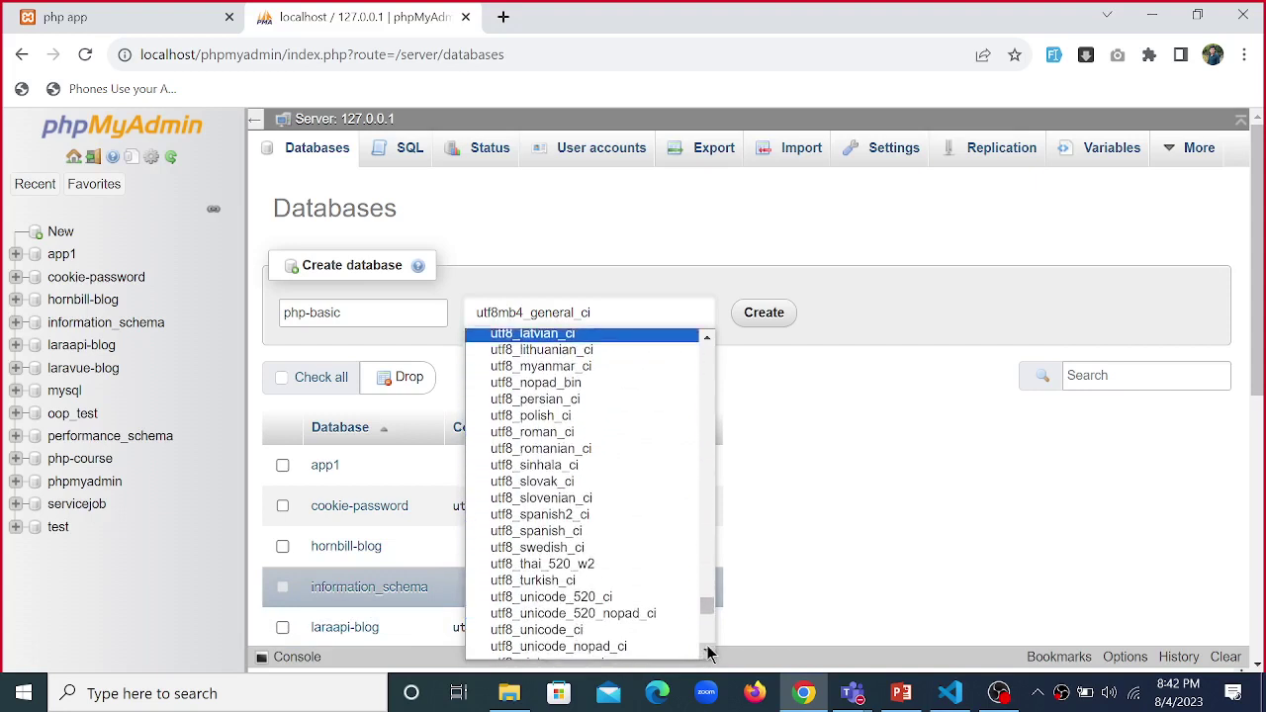
click(707, 654)
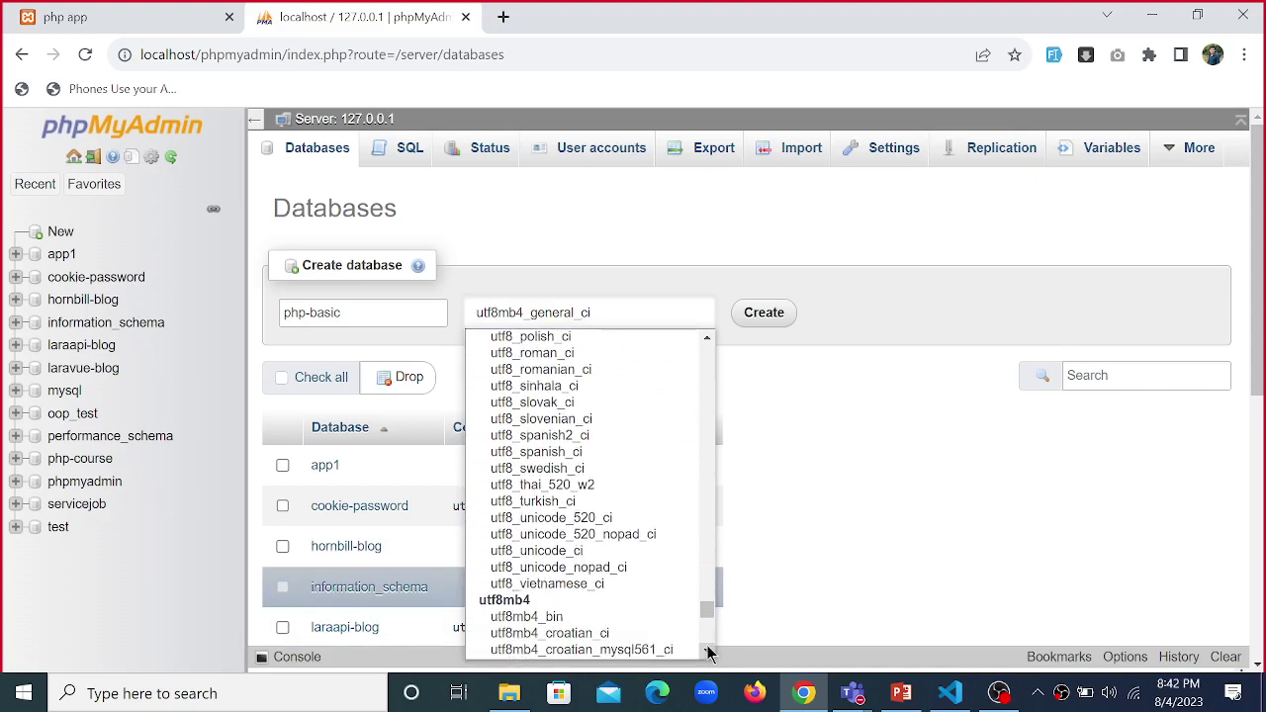
click(591, 552)
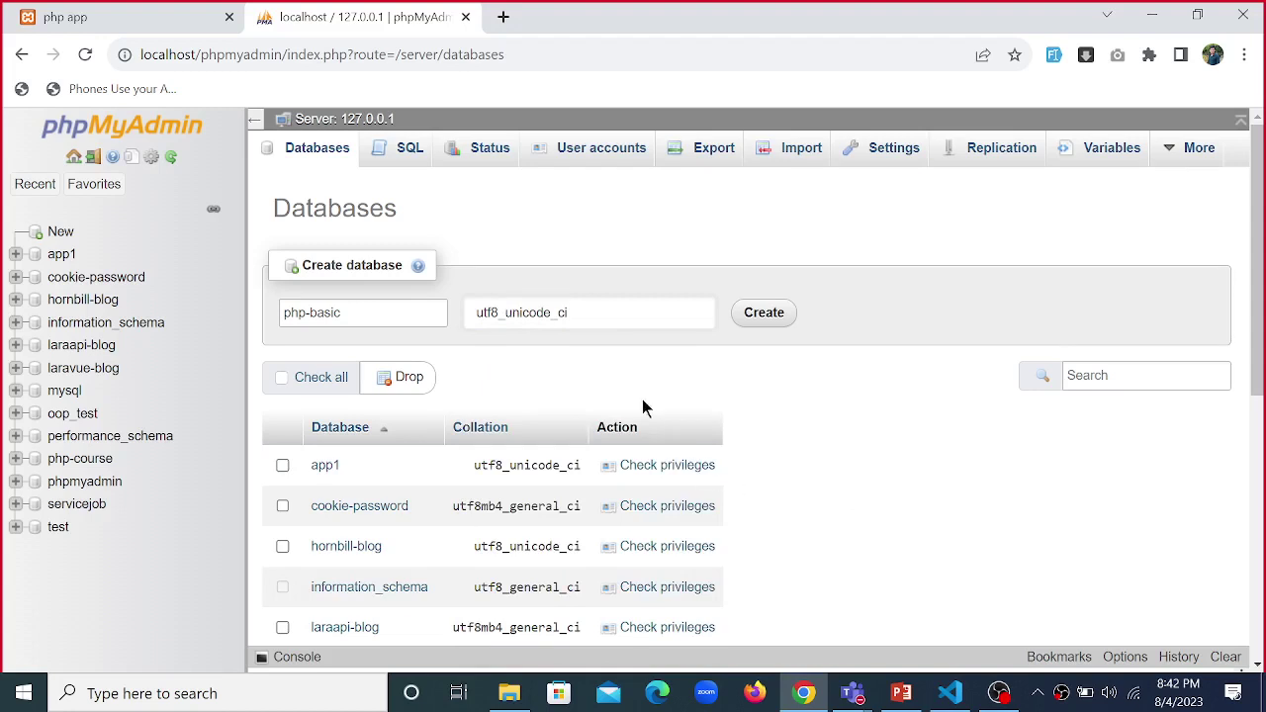
- Create the php-basic database and open its structure page
click(774, 315)
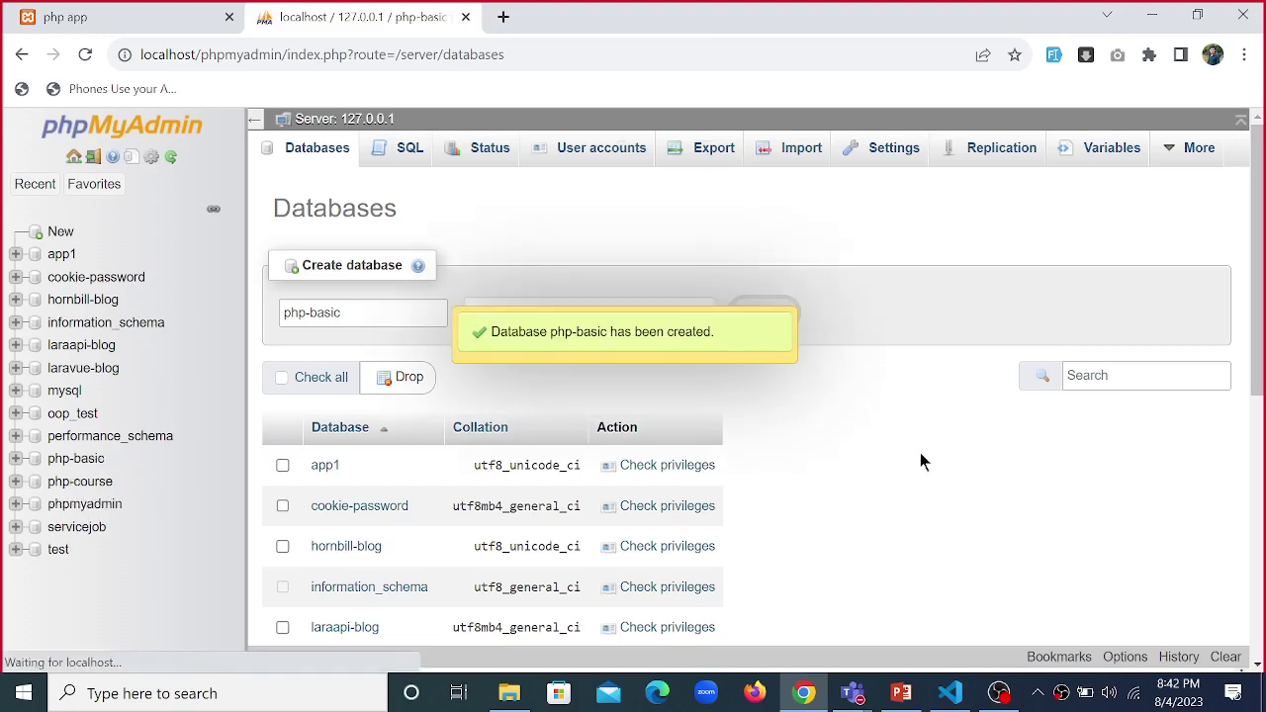
click(71, 459)
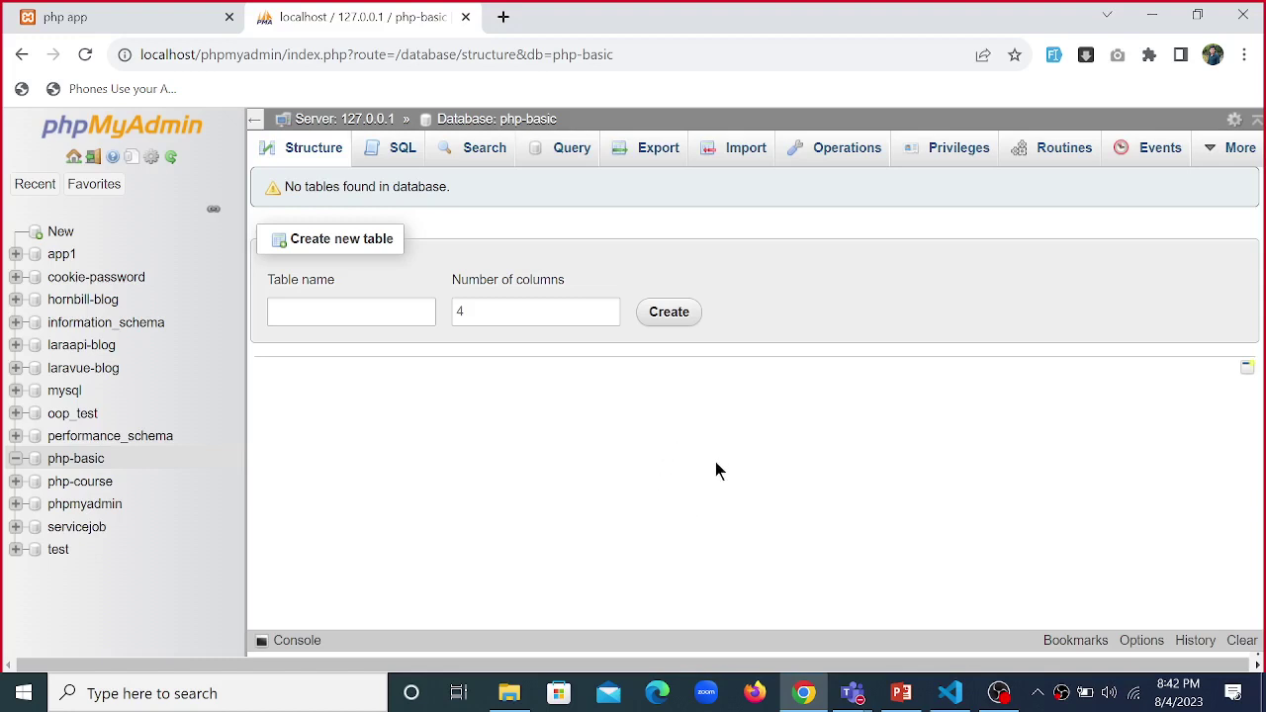
- Switch to the PowerPoint slide on creating a table and examine the customers table's columns, types, length and index
click(902, 692)
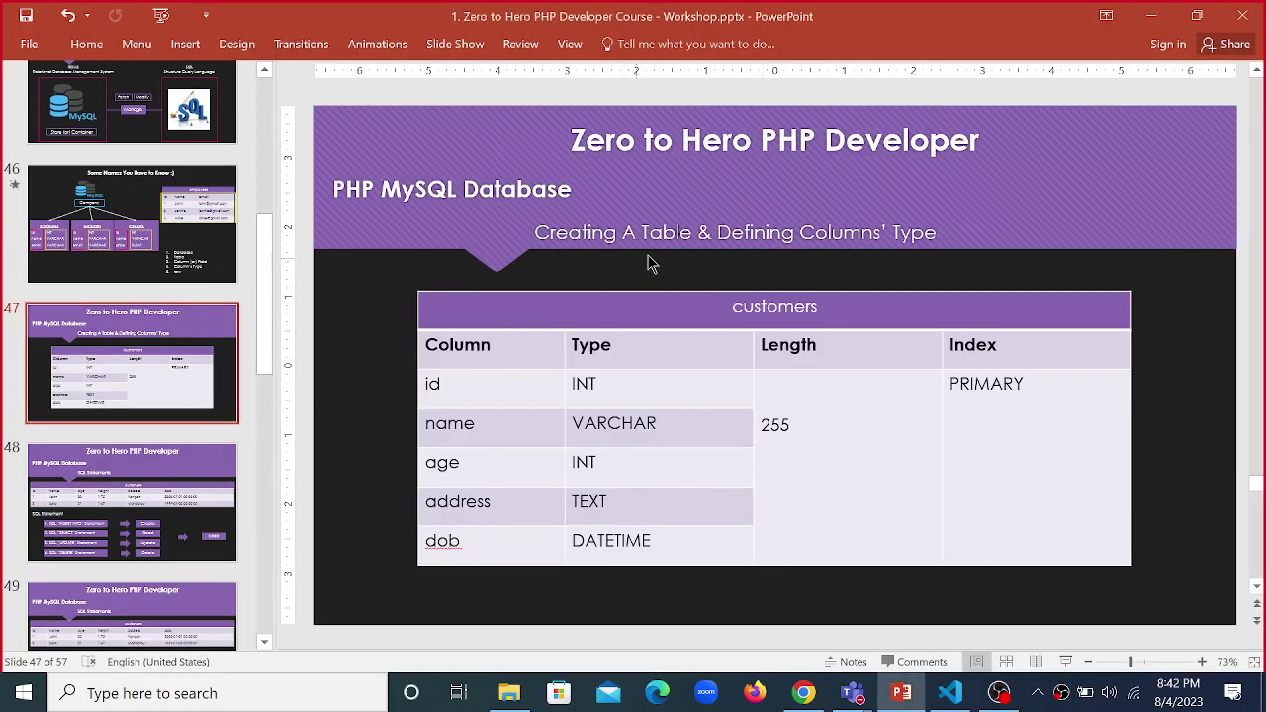
click(708, 237)
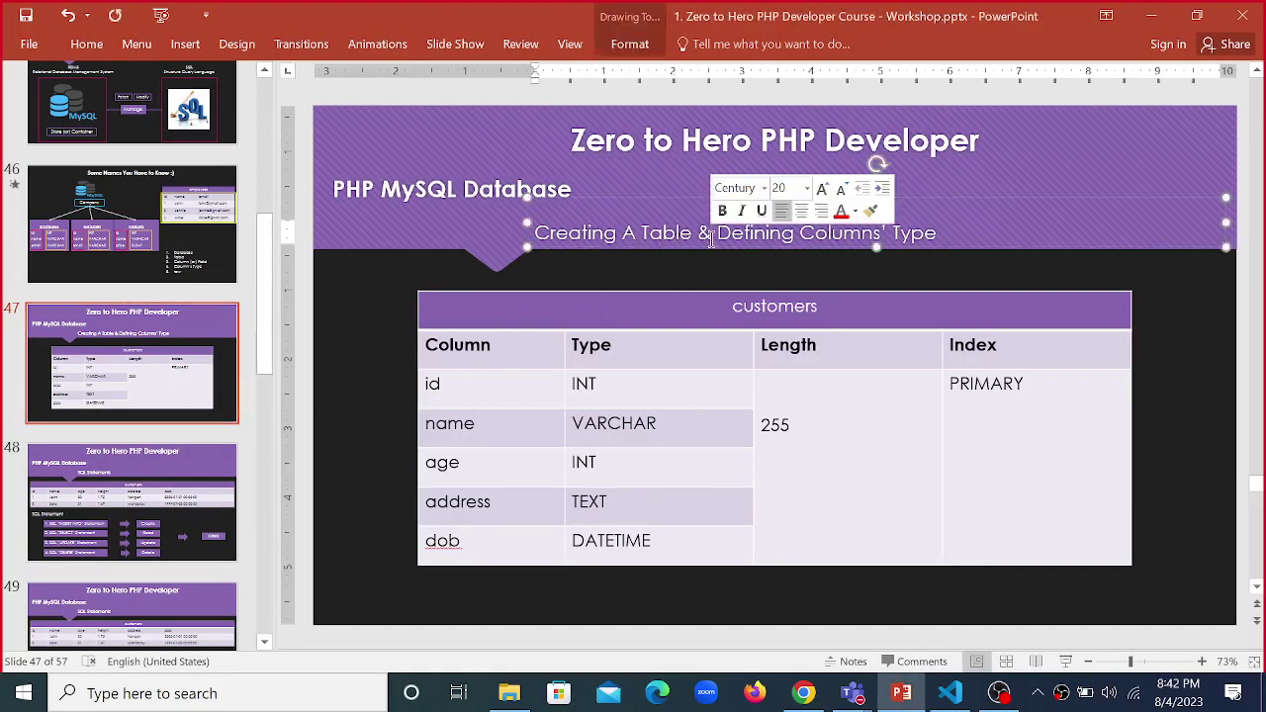
triple_click(791, 233)
drag(857, 233, 720, 234)
click(733, 237)
triple_click(733, 237)
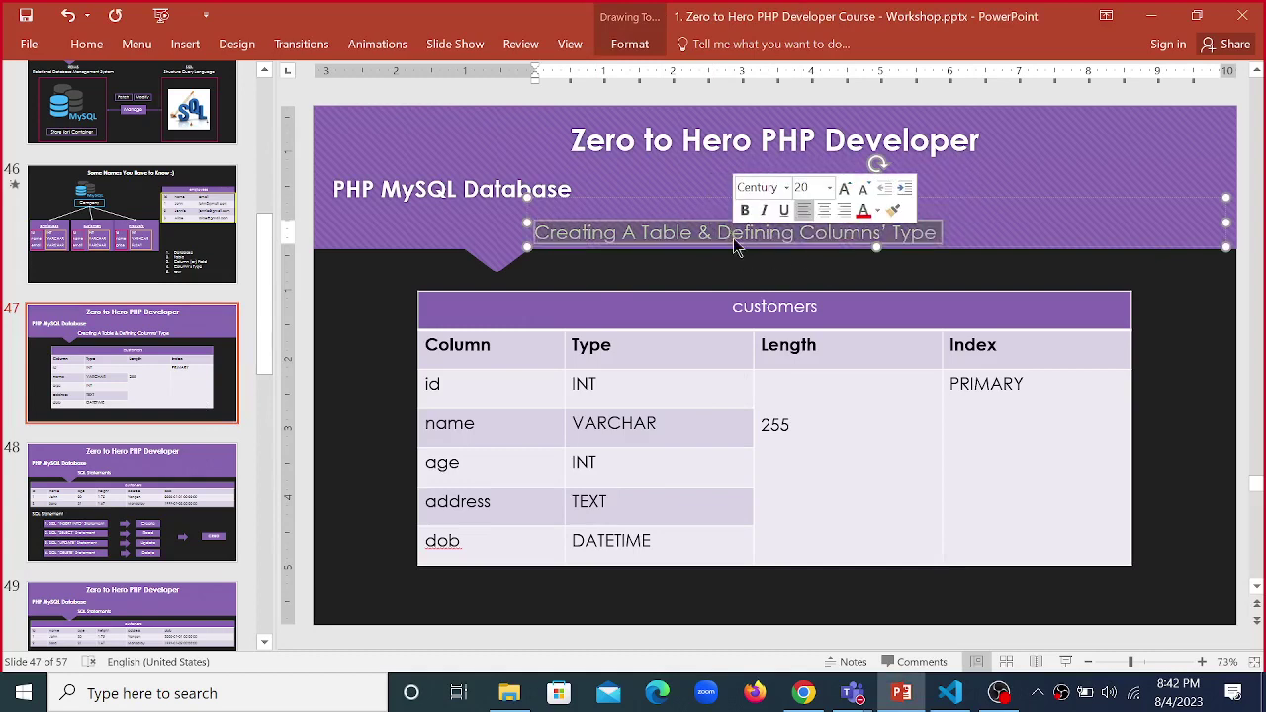
double_click(733, 238)
click(876, 444)
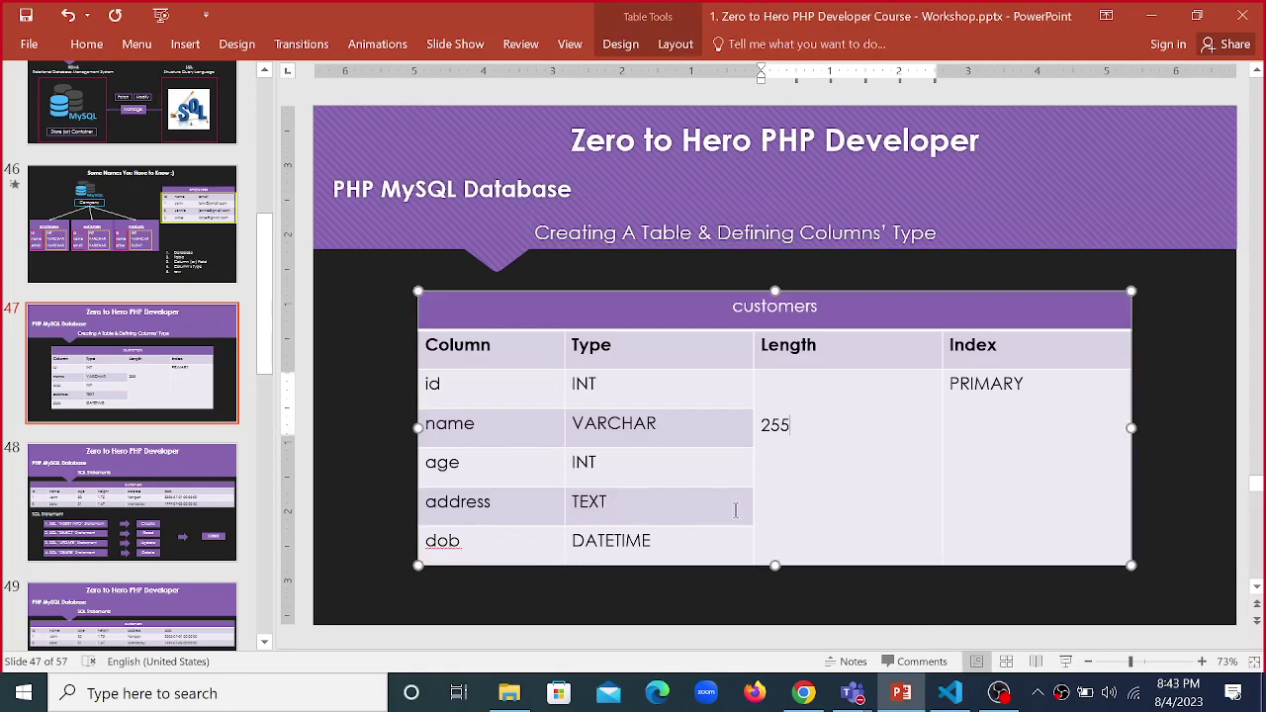
- Compare the slide's customers table definition with the Create new table form of php-basic in phpMyAdmin
key(alt+Tab)
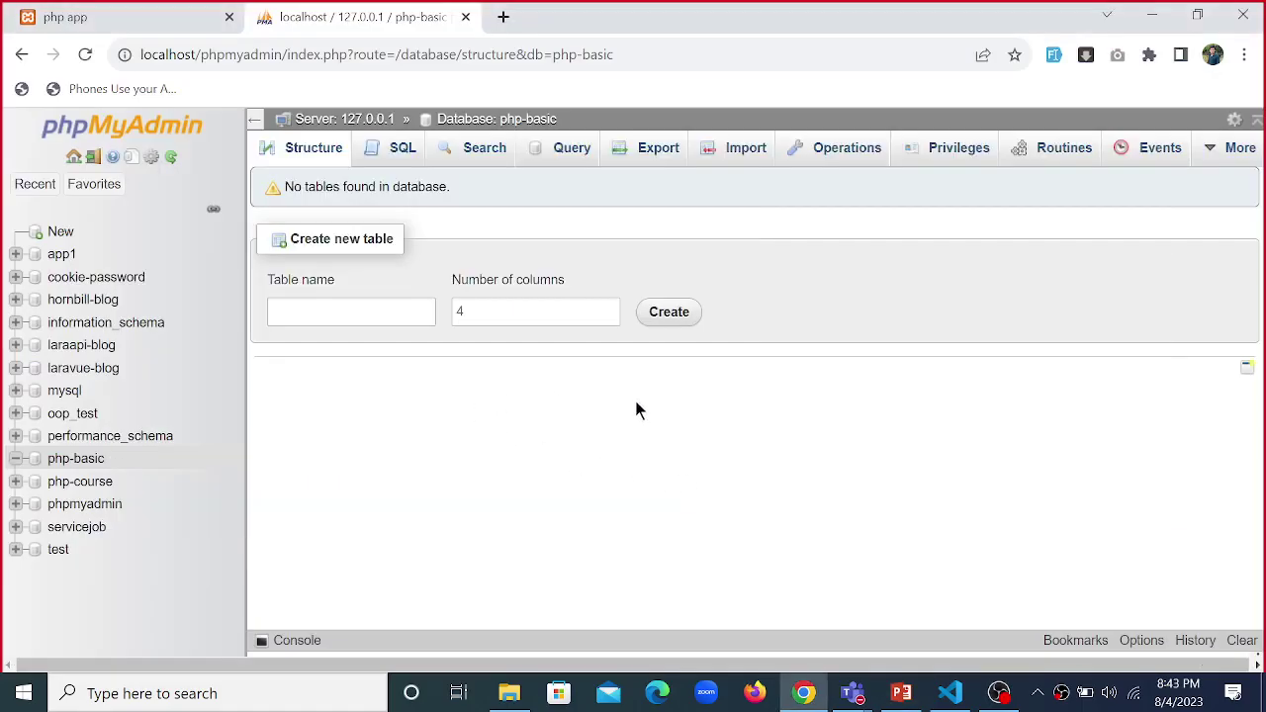
key(alt+Tab)
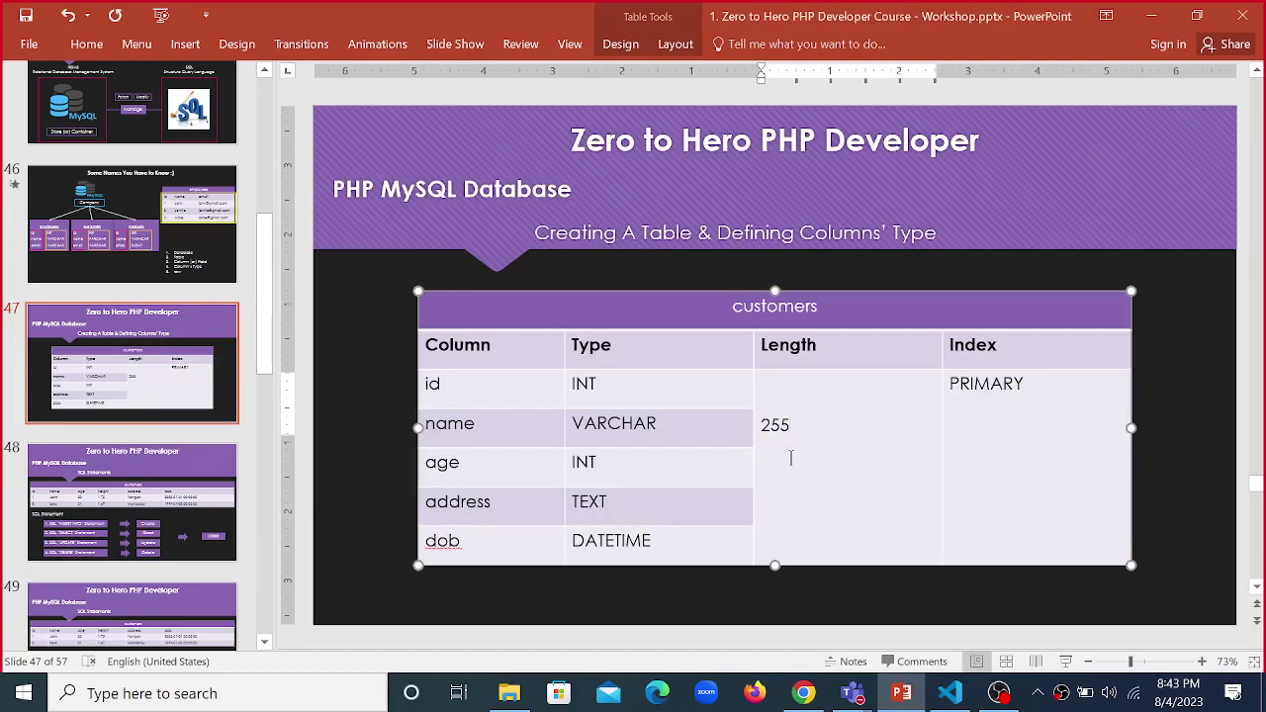
key(alt+Tab)
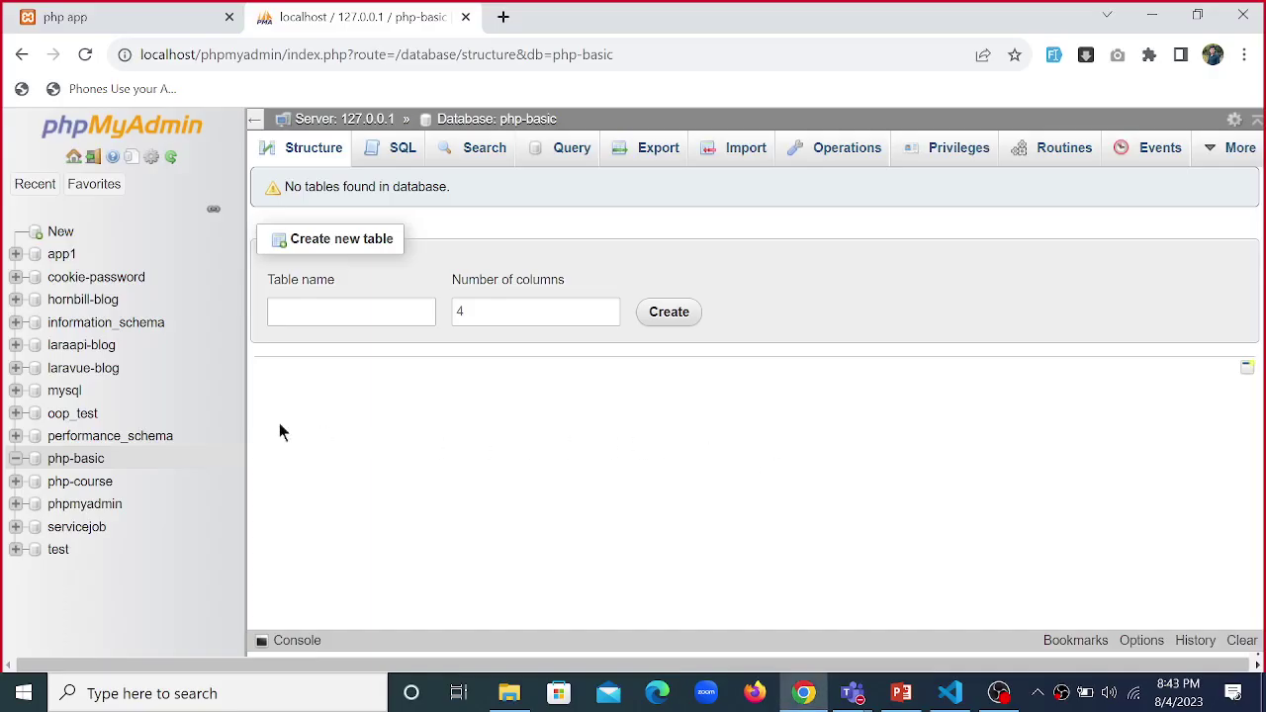
key(alt+Tab)
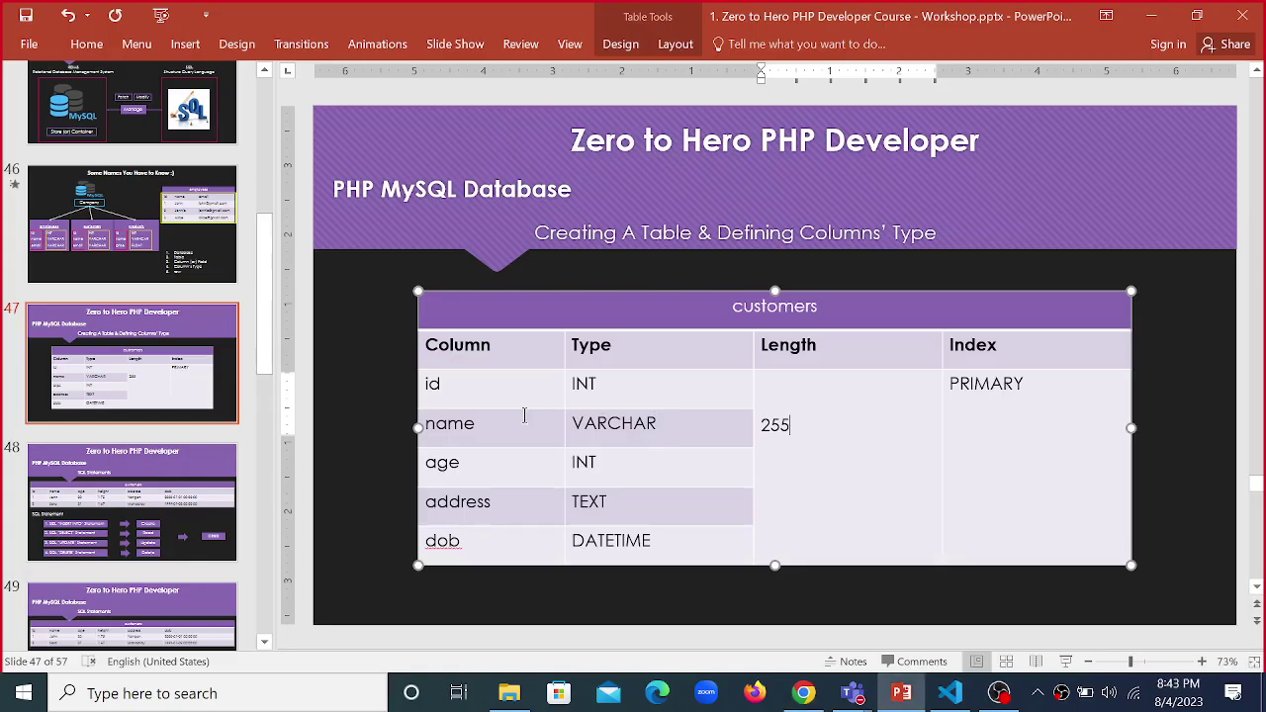
key(alt+Tab)
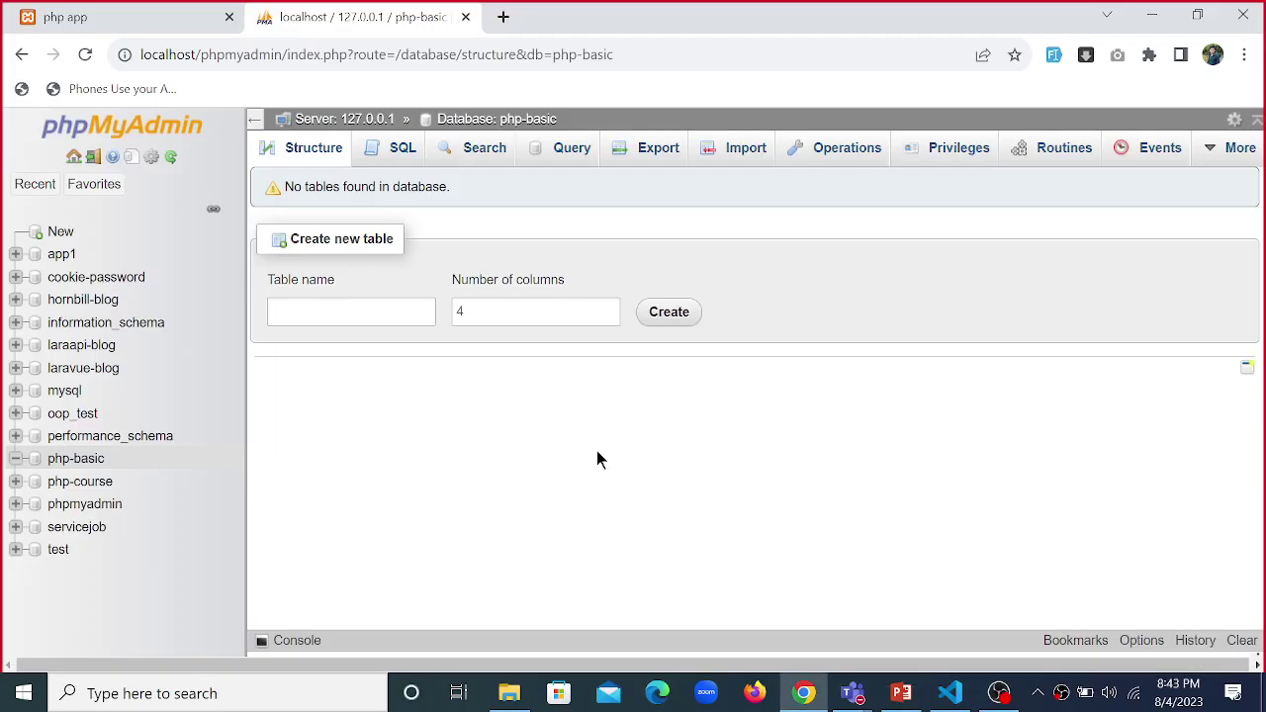
key(alt+Tab)
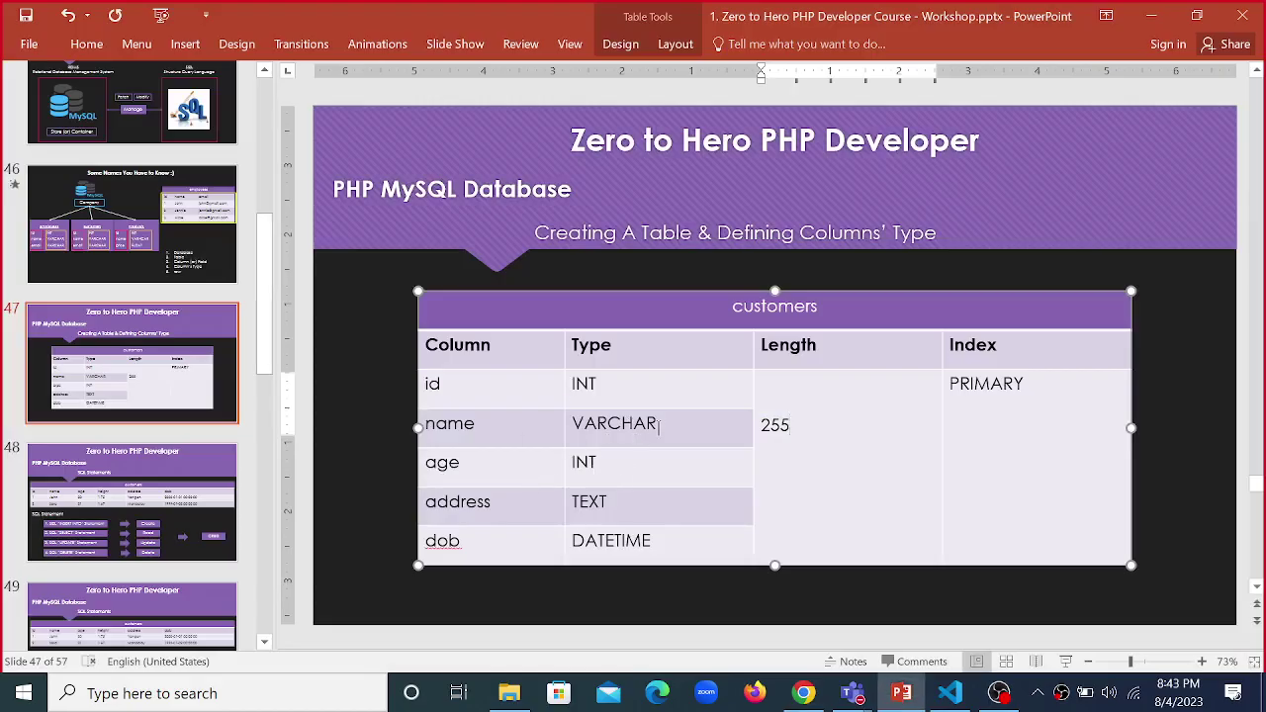
key(alt+Tab)
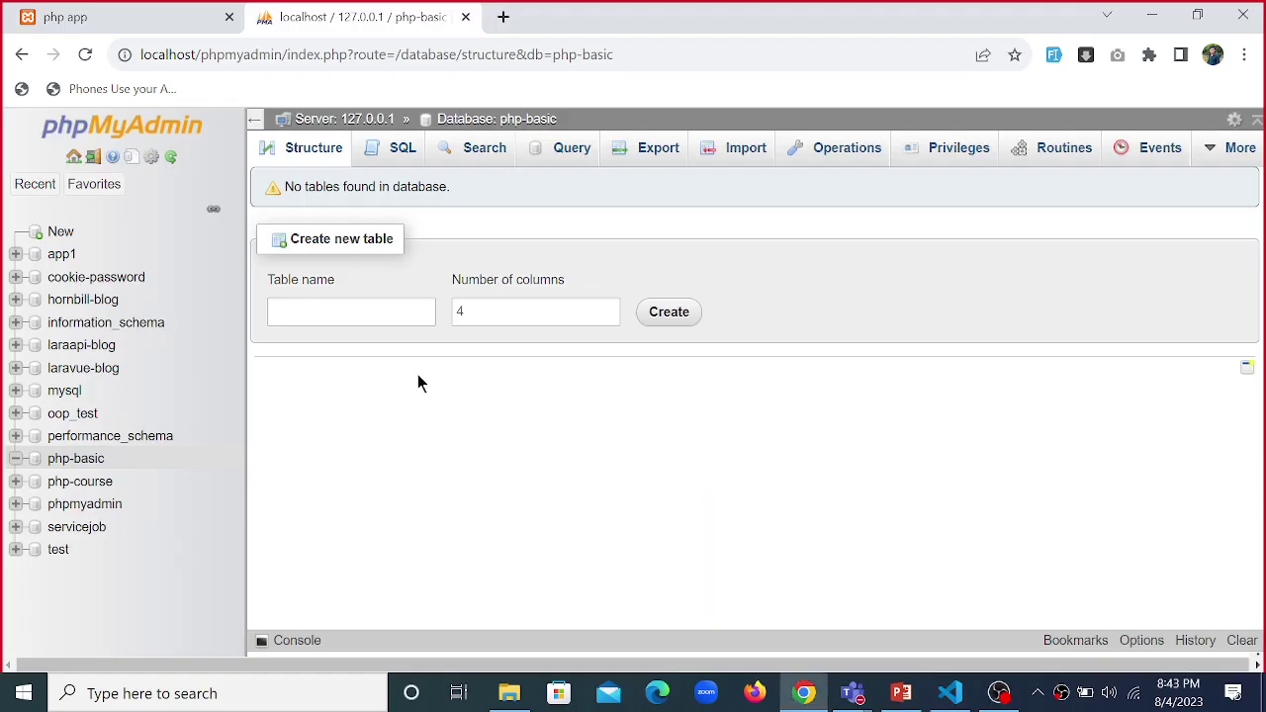
key(alt+Tab)
key(alt+Tab)
- Try user, User and user_table as example names for the new table in php-basic
click(401, 313)
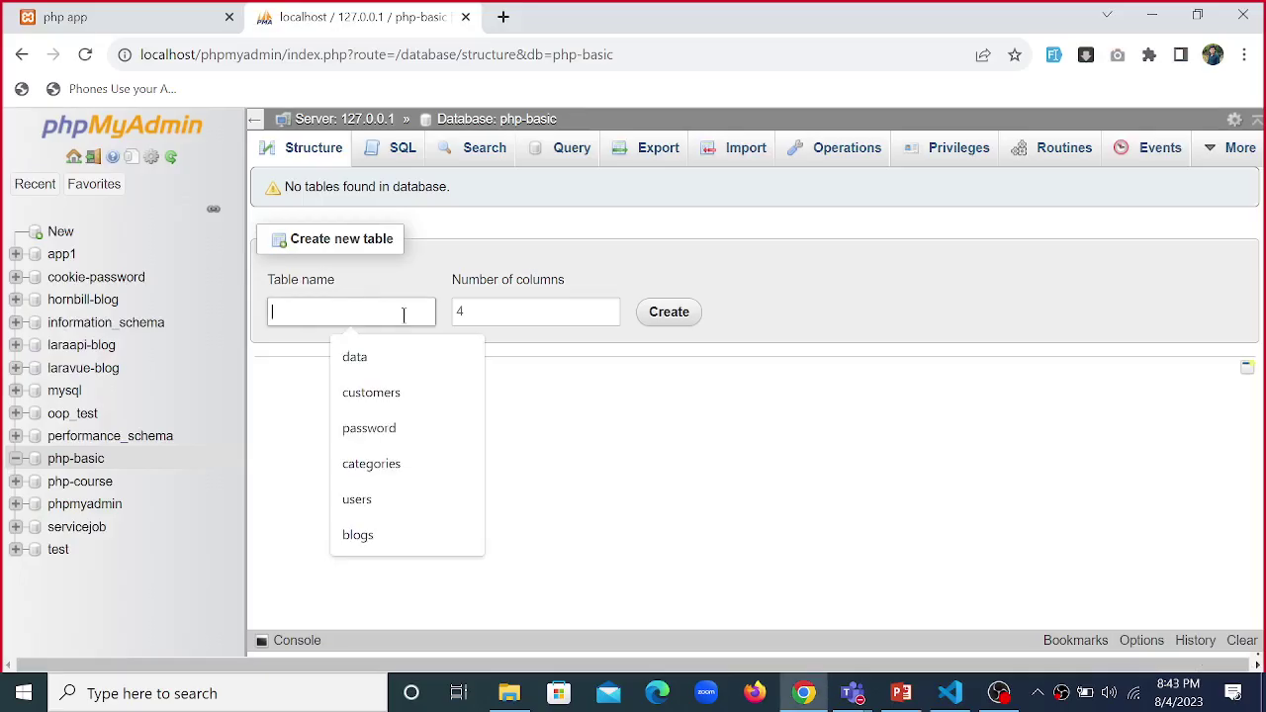
text(user)
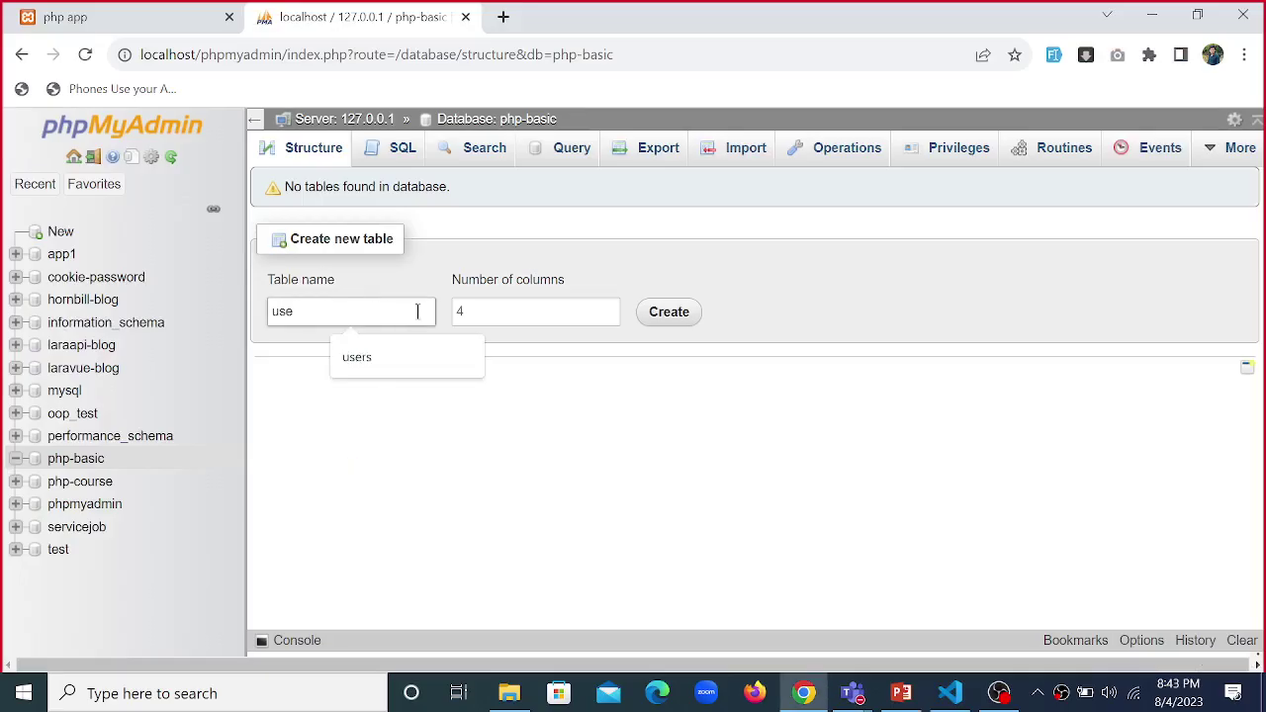
key(BackSpace)
key(BackSpace)
key(BackSpace)
key(Return)
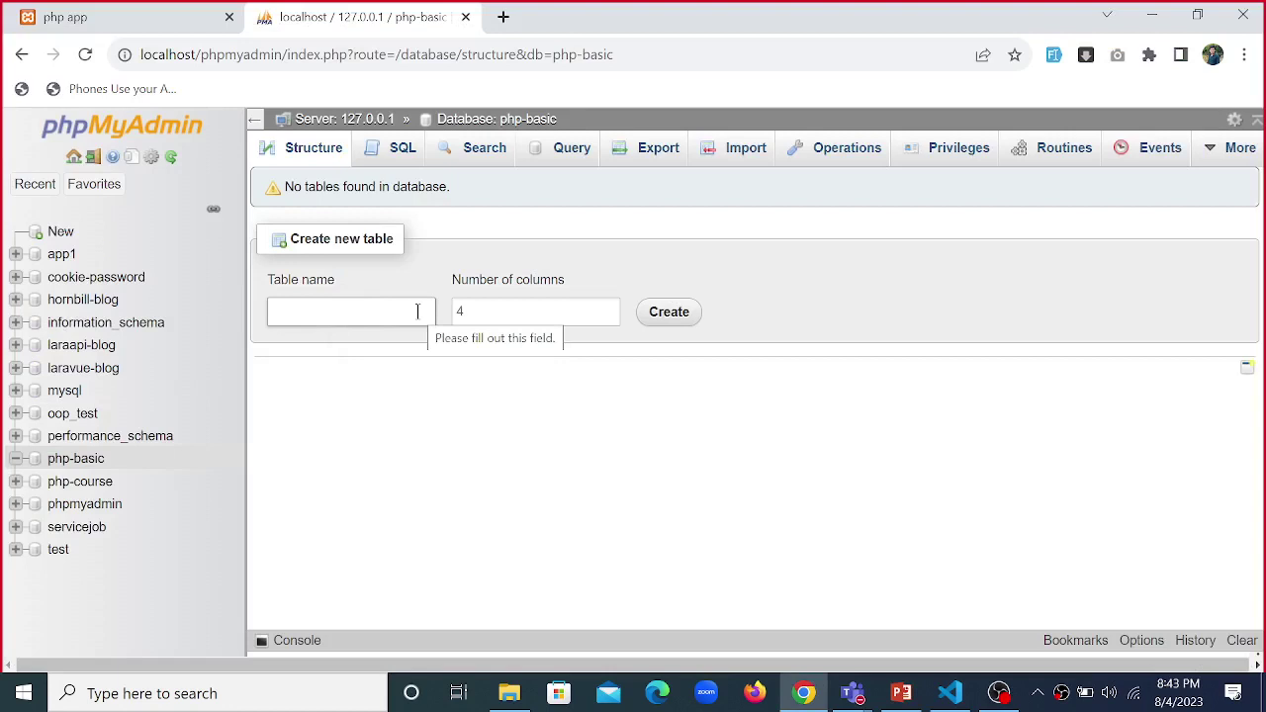
text(User)
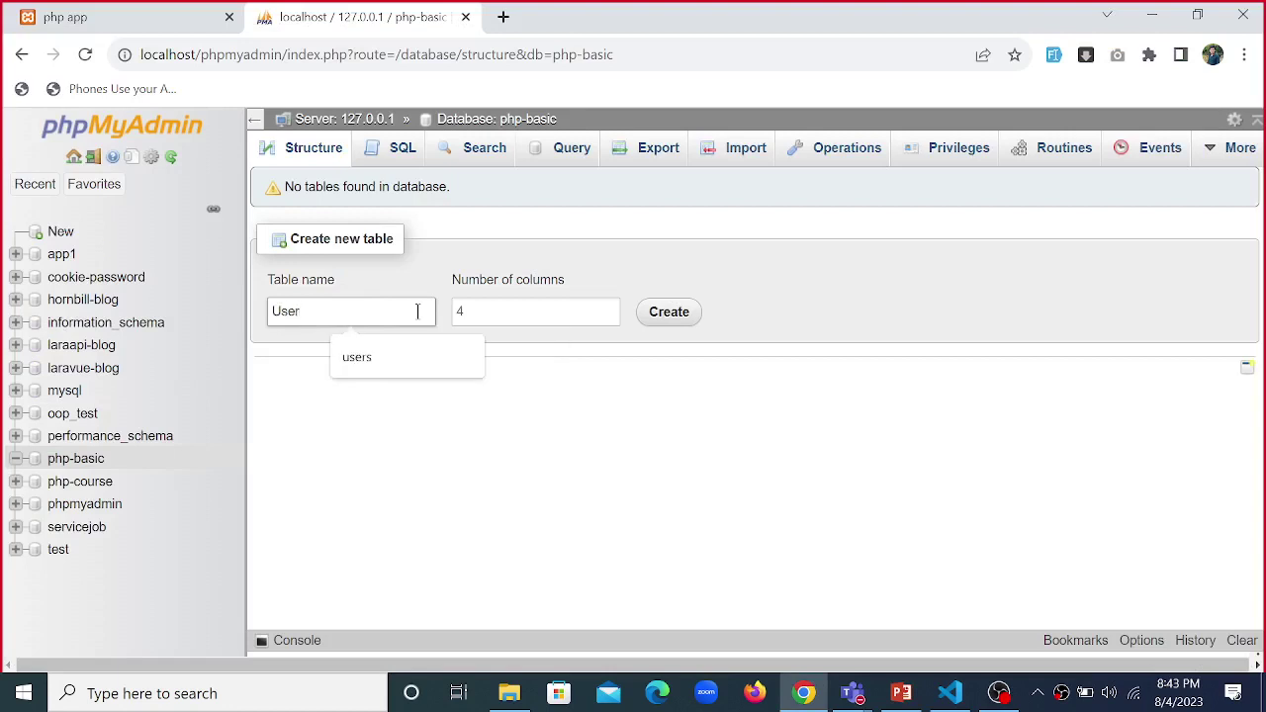
key(BackSpace)
key(BackSpace)
key(BackSpace)
text(user)
key(BackSpace)
key(BackSpace)
key(Return)
text(user_table)
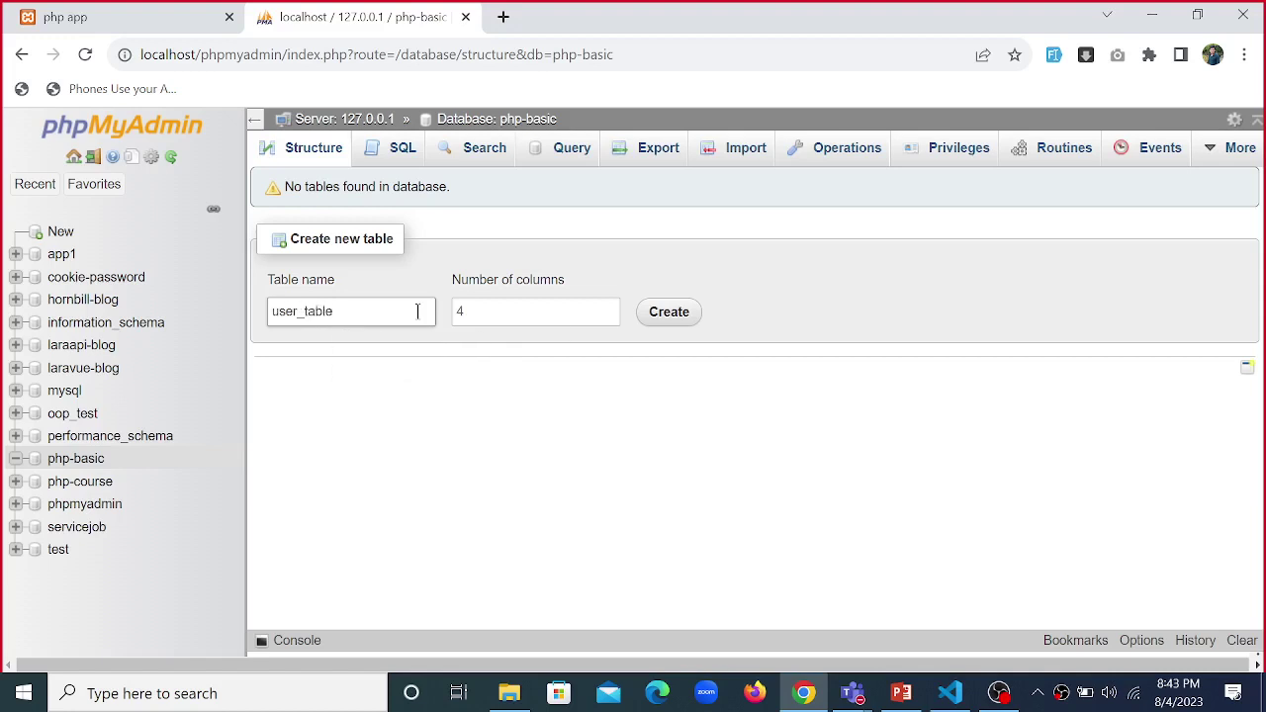
- Set the new table's name to users
key(BackSpace)
key(BackSpace)
key(BackSpace)
key(BackSpace)
key(BackSpace)
key(BackSpace)
key(BackSpace)
key(BackSpace)
key(BackSpace)
text(use)
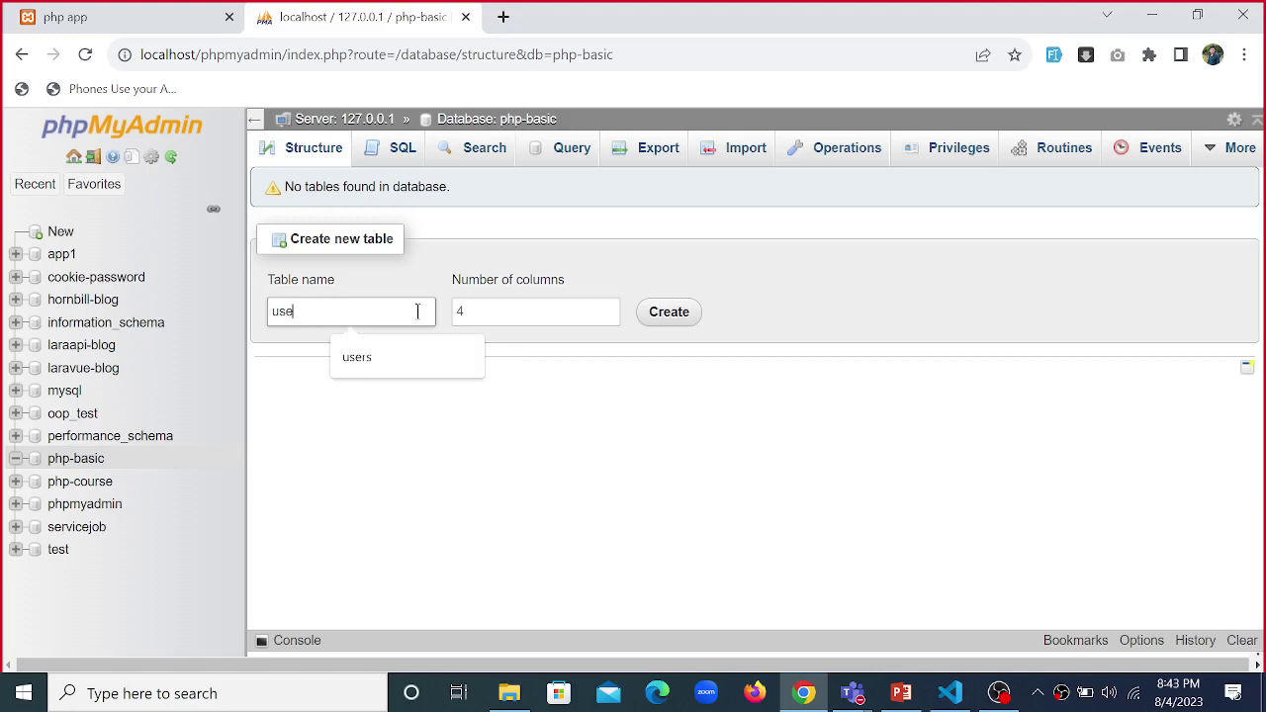
text(rs)
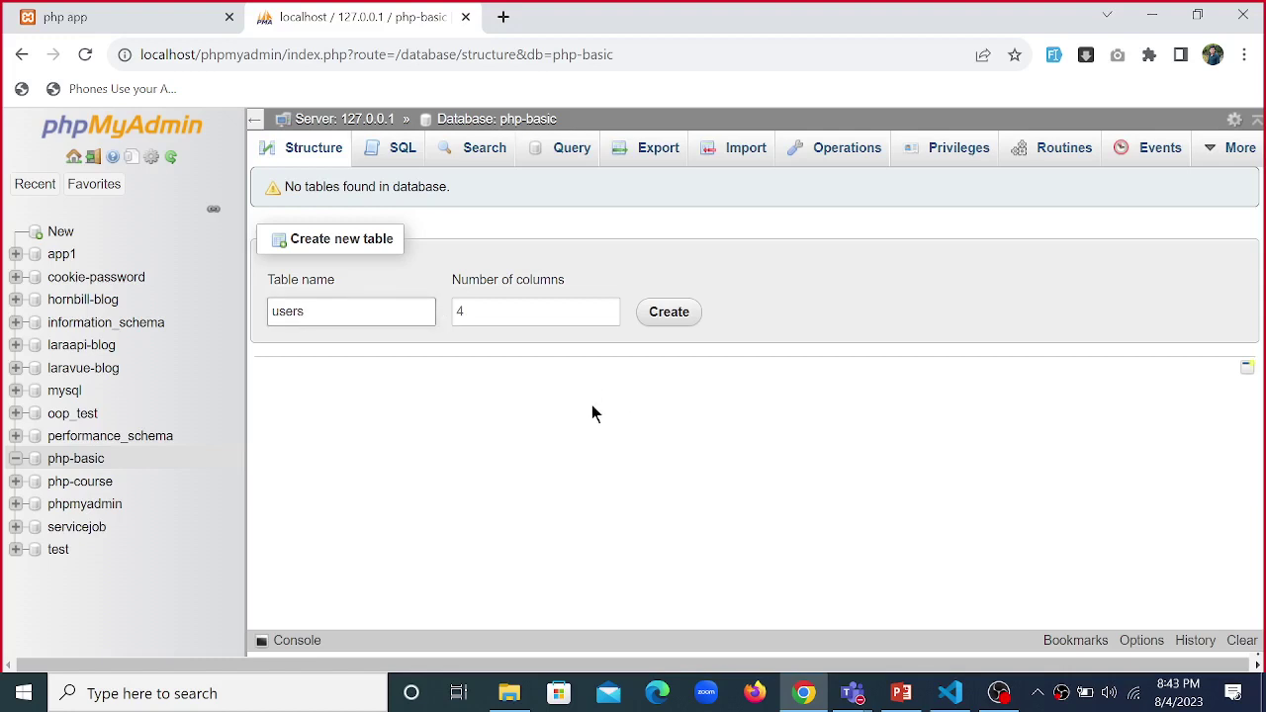
- Switch to the PowerPoint slide and go through the customers table's column names to work out how many columns users needs
click(472, 315)
click(350, 301)
double_click(350, 302)
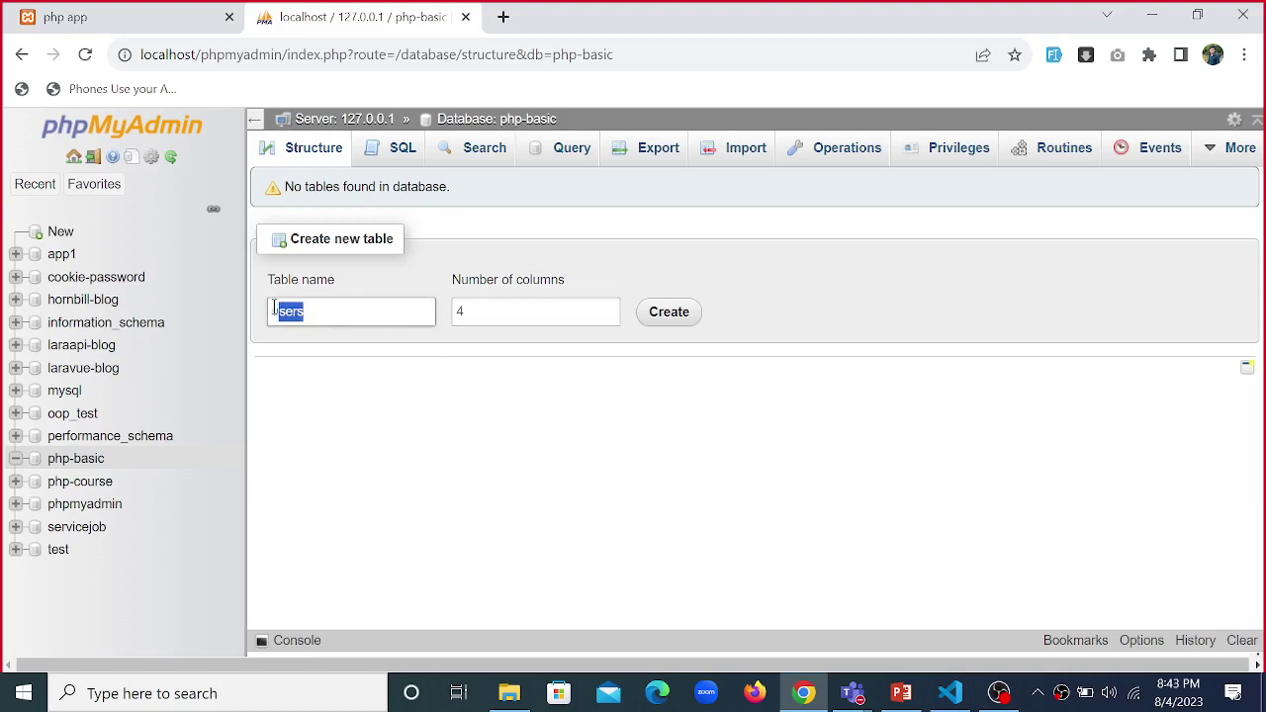
click(447, 423)
drag(516, 317, 443, 315)
key(alt+Tab)
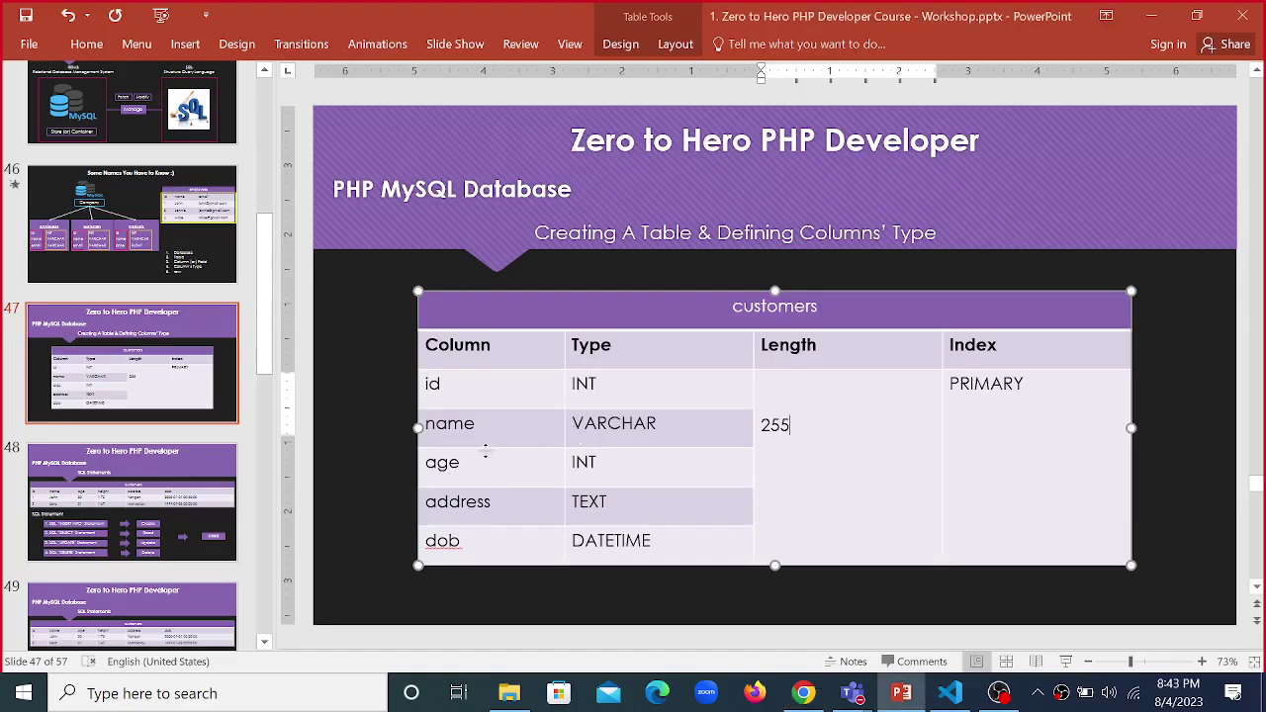
double_click(448, 385)
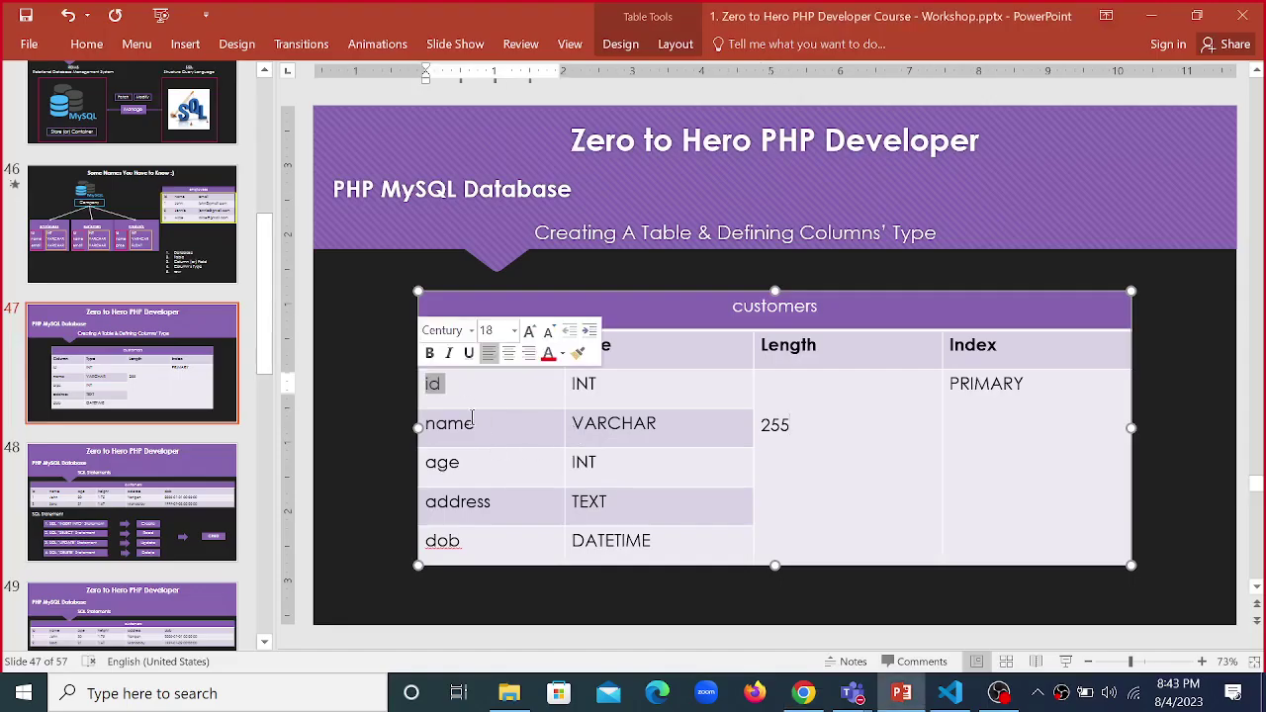
double_click(470, 424)
double_click(485, 461)
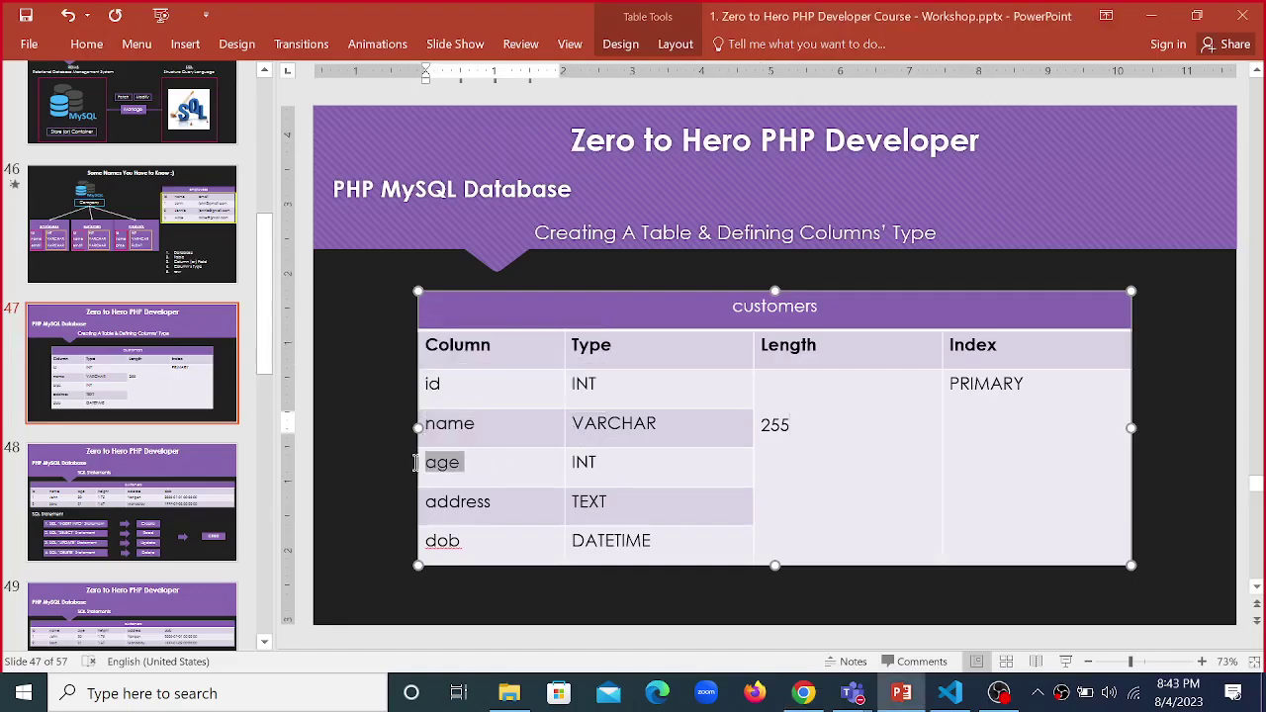
double_click(520, 506)
double_click(515, 555)
- Return to phpMyAdmin in Chrome and create the users table form with 5 columns
key(alt+Tab)
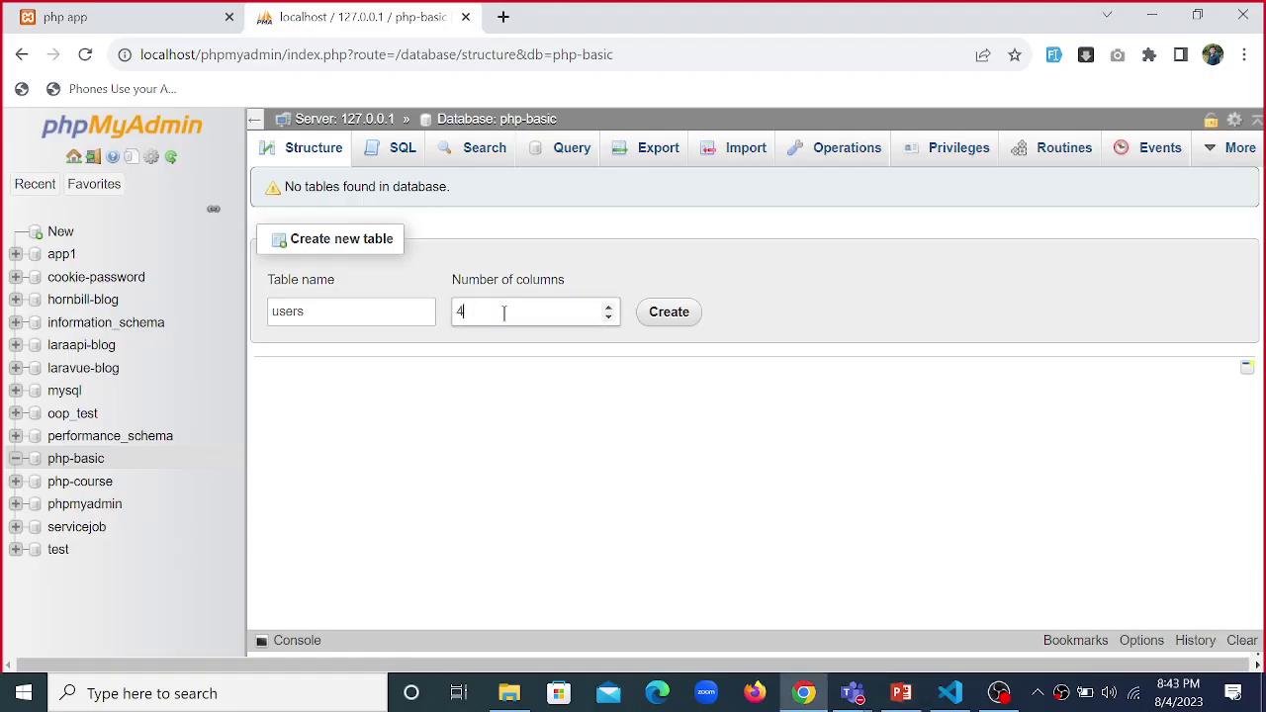
text(5)
click(673, 313)
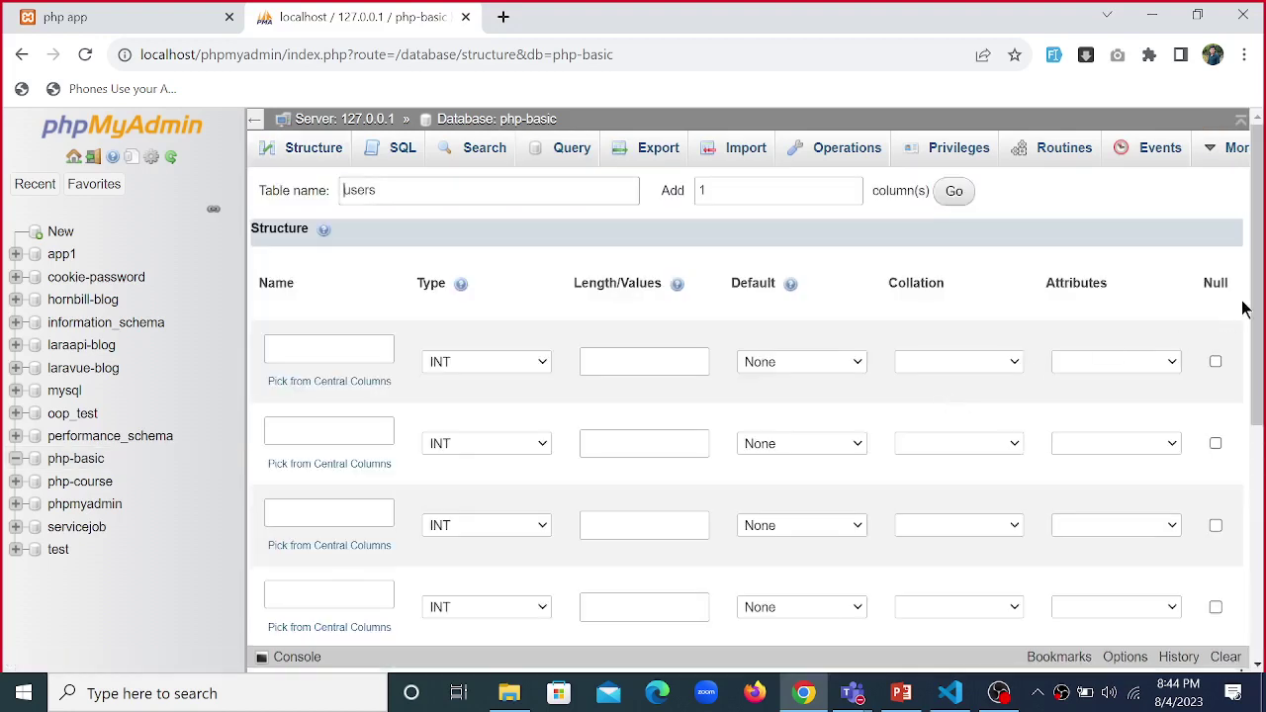
- Examine the empty column name fields in the users structure form and compare them with the slide's customers table
drag(1260, 284, 1259, 333)
click(303, 255)
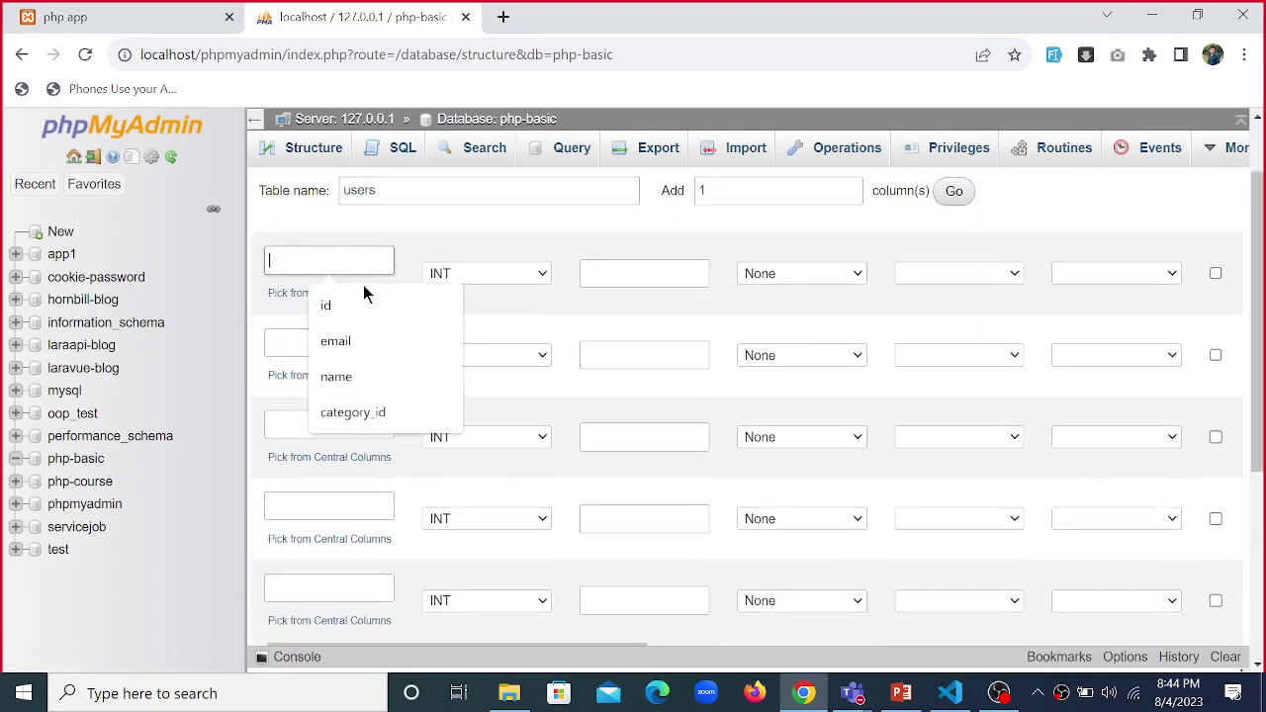
click(287, 343)
click(290, 424)
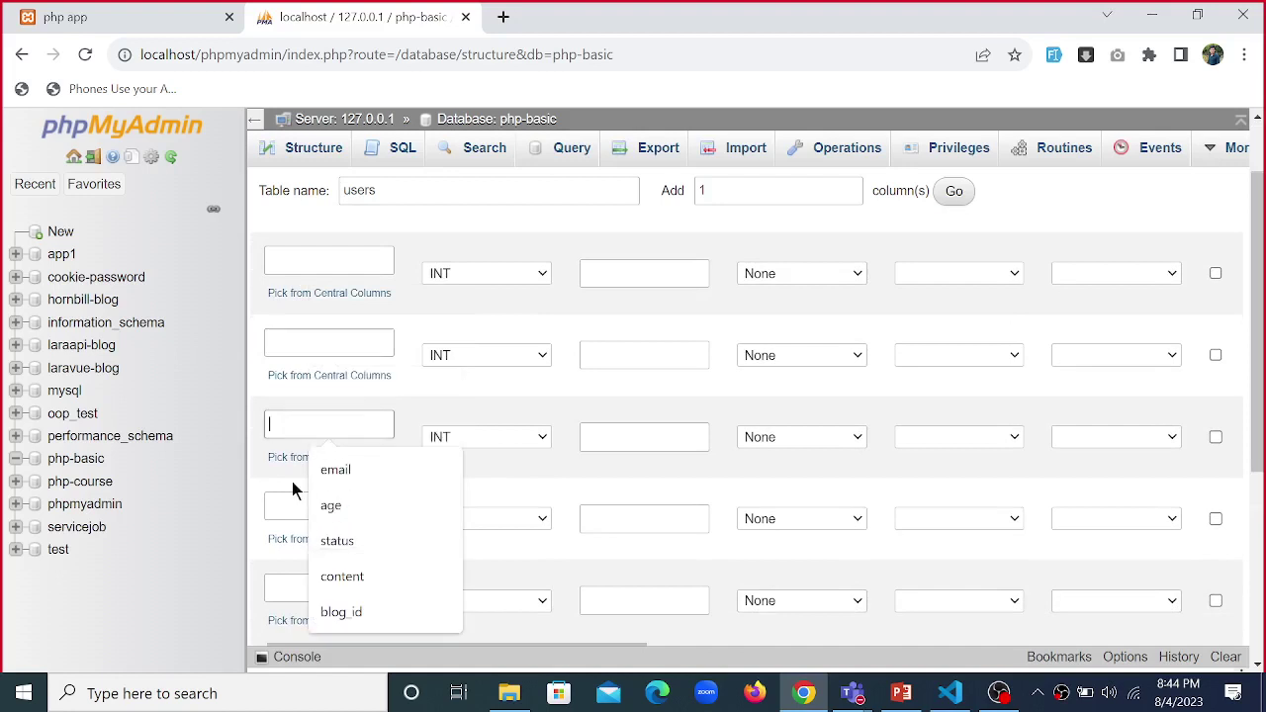
click(289, 507)
click(287, 587)
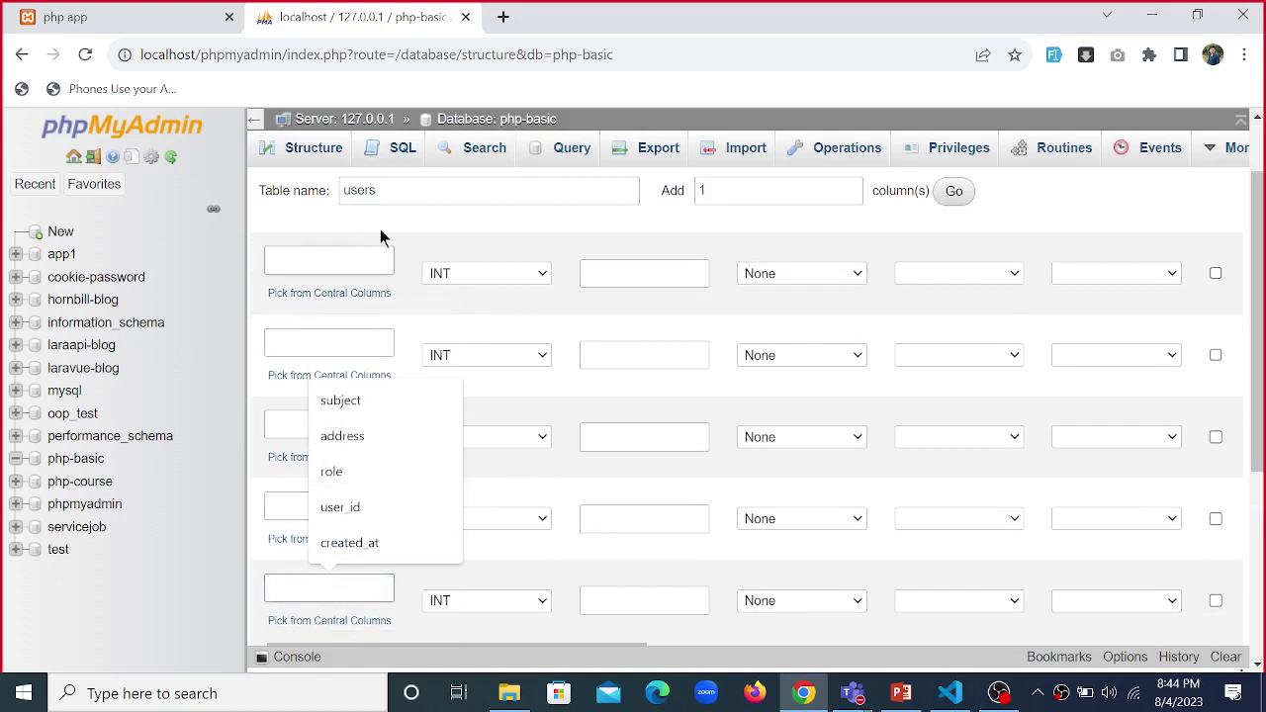
click(913, 623)
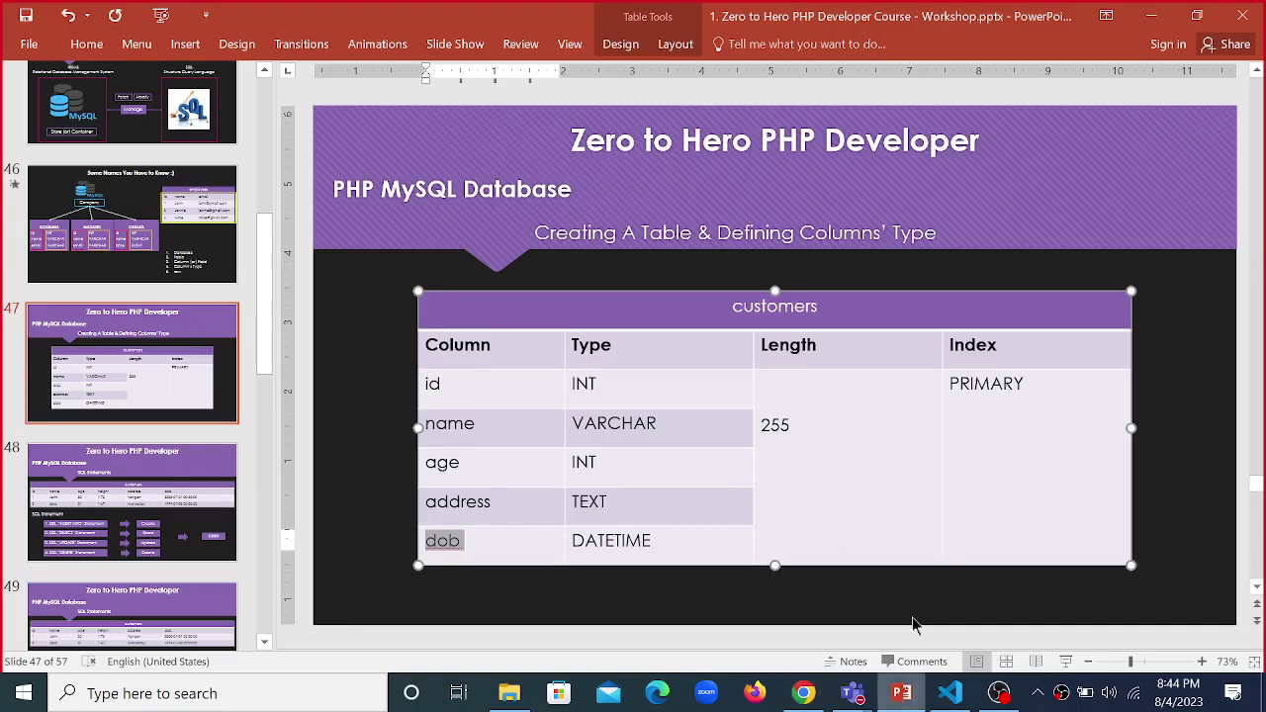
key(alt+Tab)
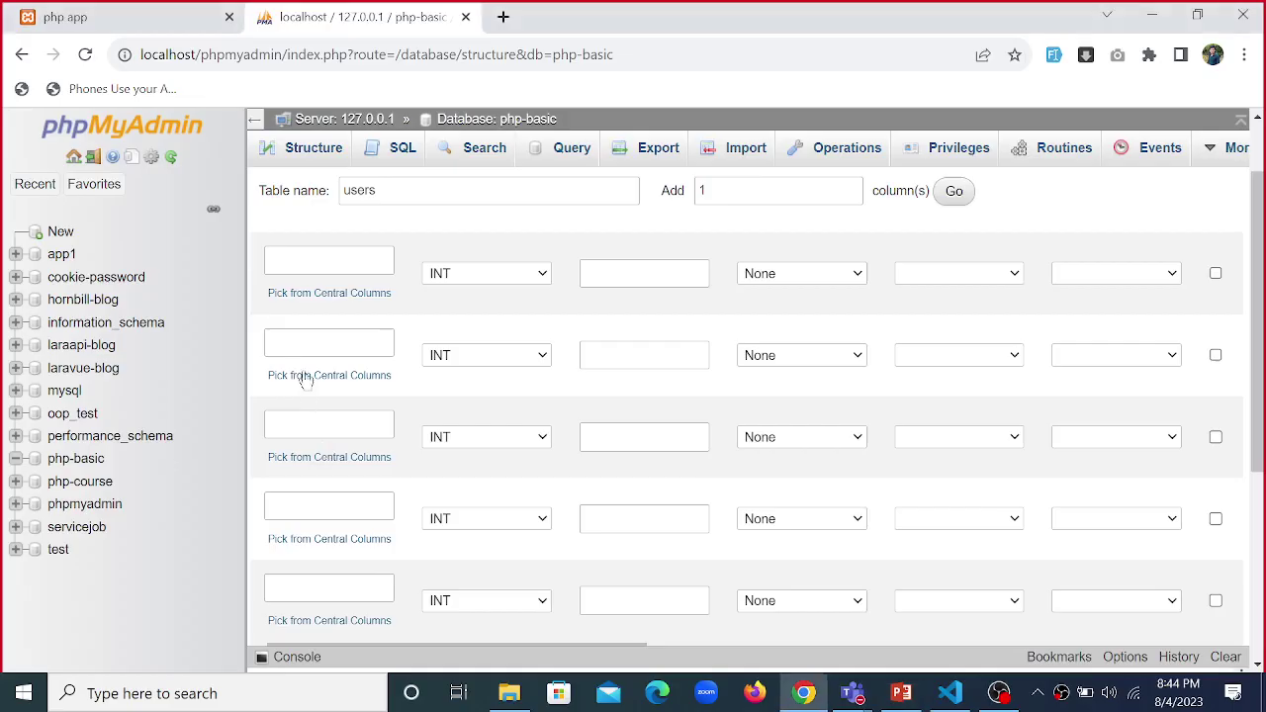
scroll(390, 398, up, 2)
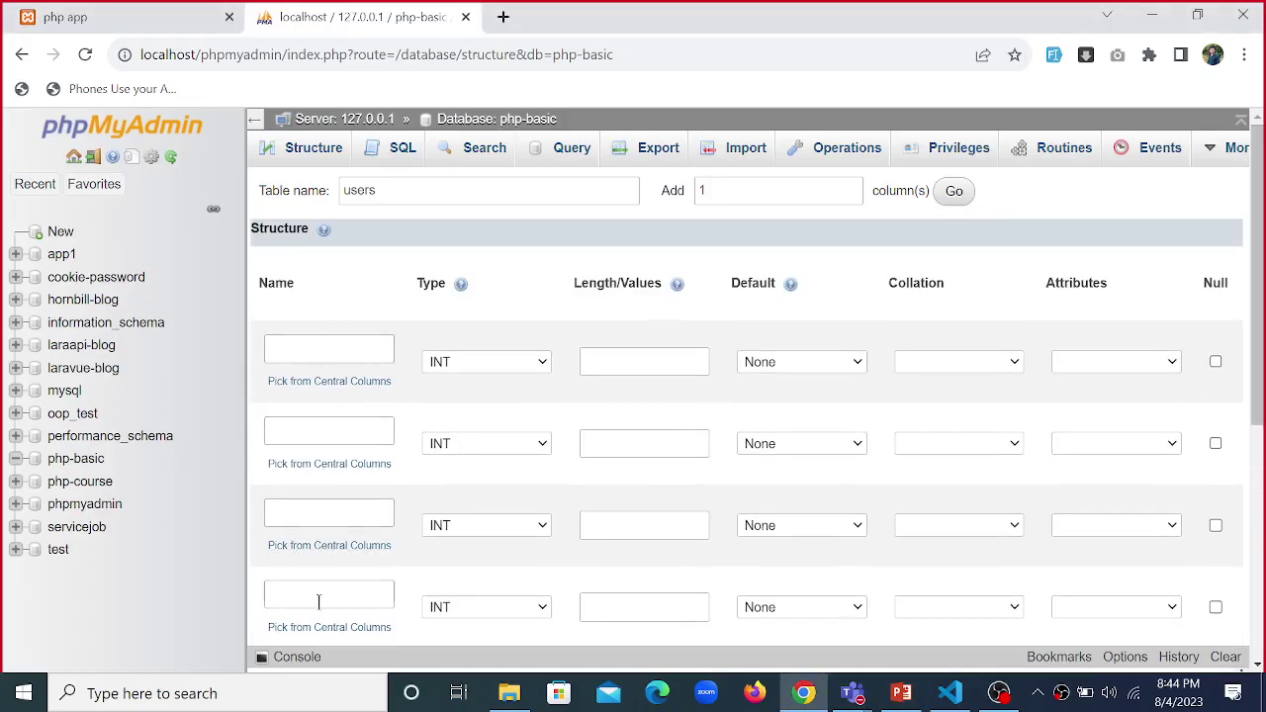
scroll(317, 593, down, 5)
scroll(290, 289, up, 5)
- Name the first column of the users table id and the second column name, following the slide
click(330, 349)
key(alt+Tab)
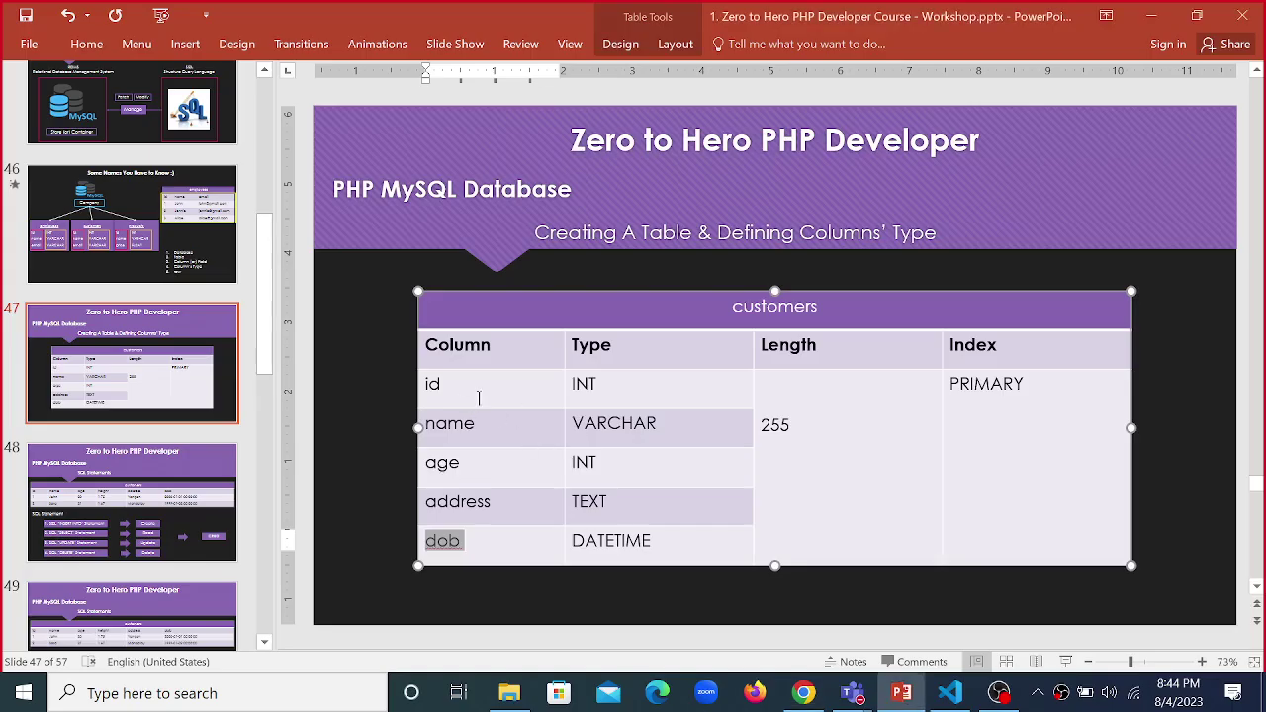
key(alt+Tab)
click(320, 350)
text(i)
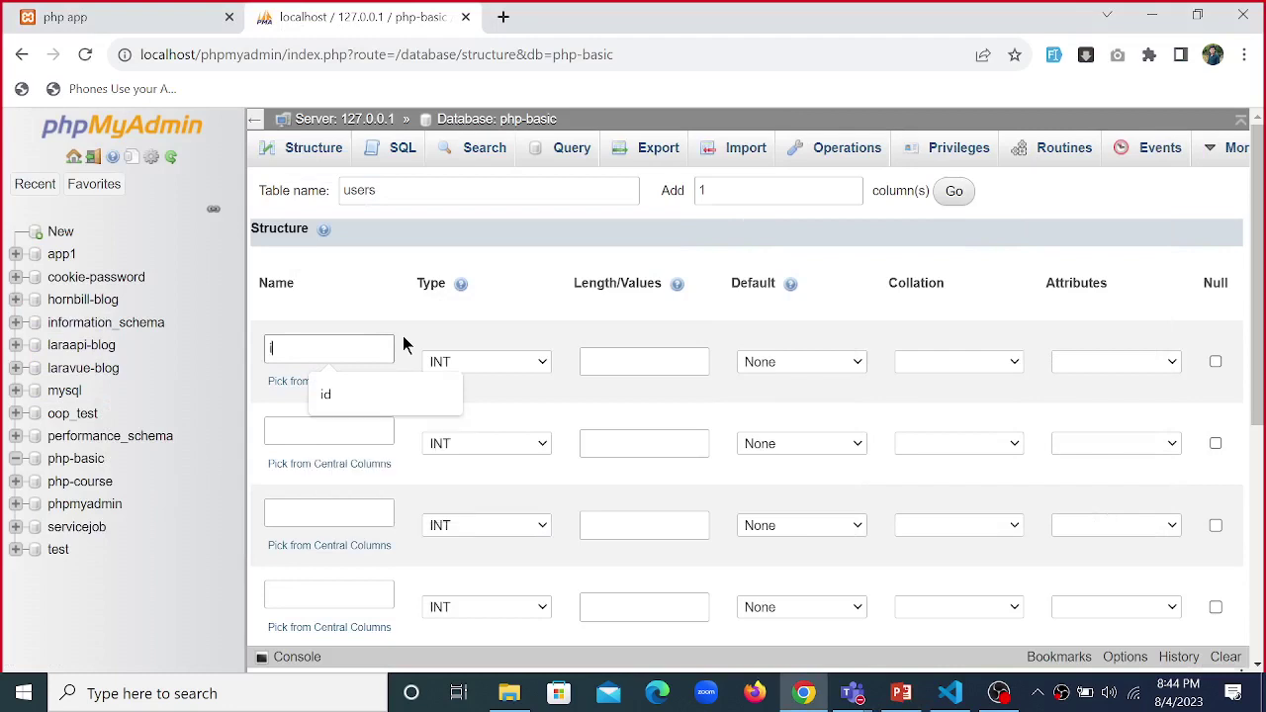
text(d)
click(349, 427)
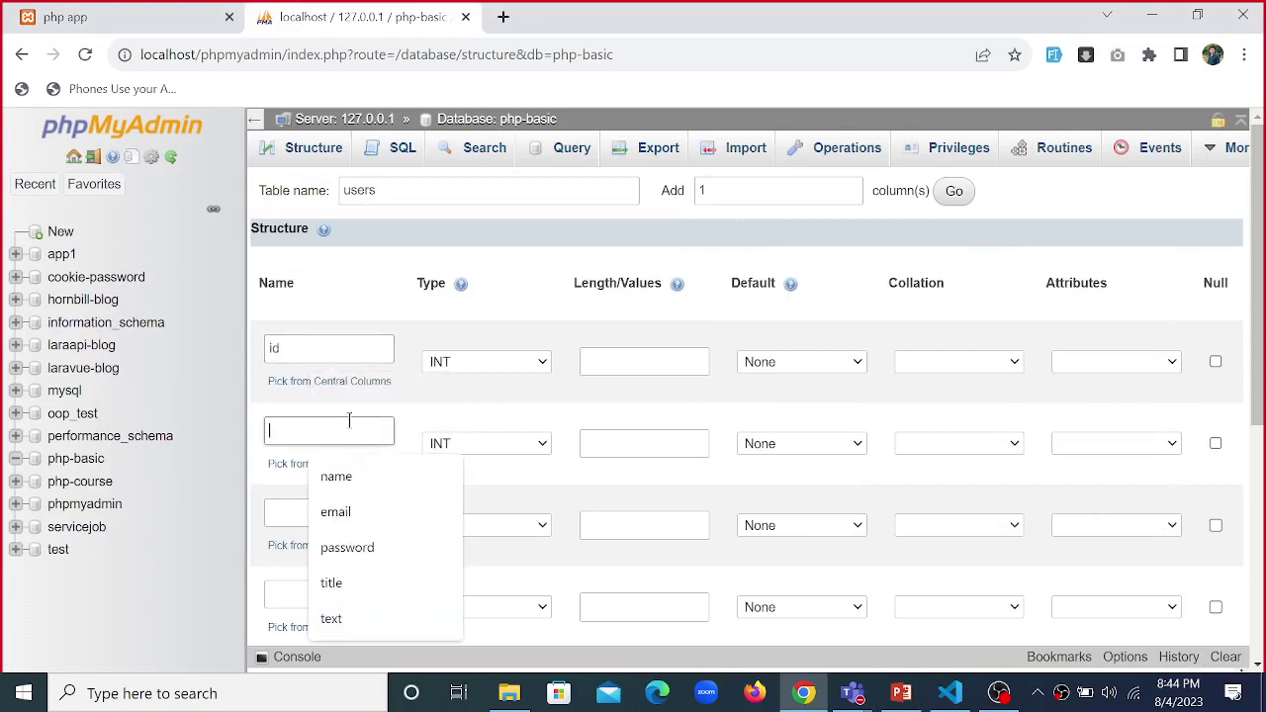
text(name)
- Name the third column of the users table age, checking the slide for the right name
click(351, 512)
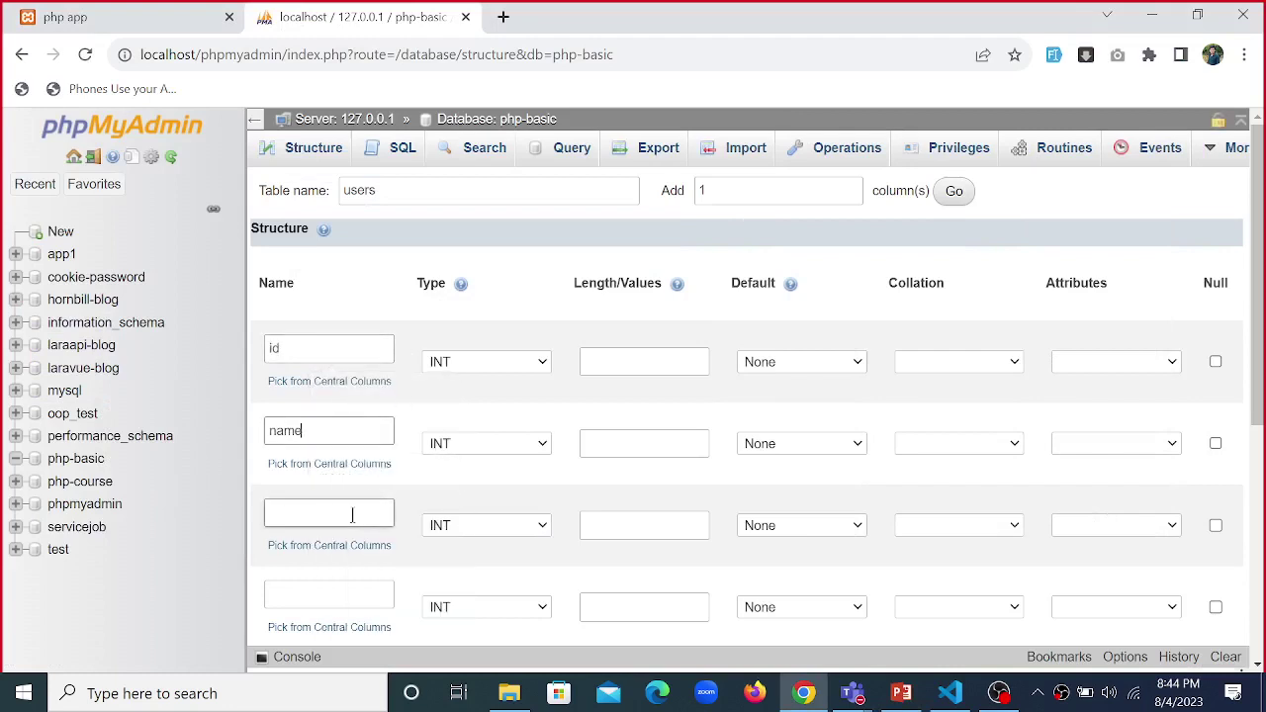
text(email)
key(alt+Tab)
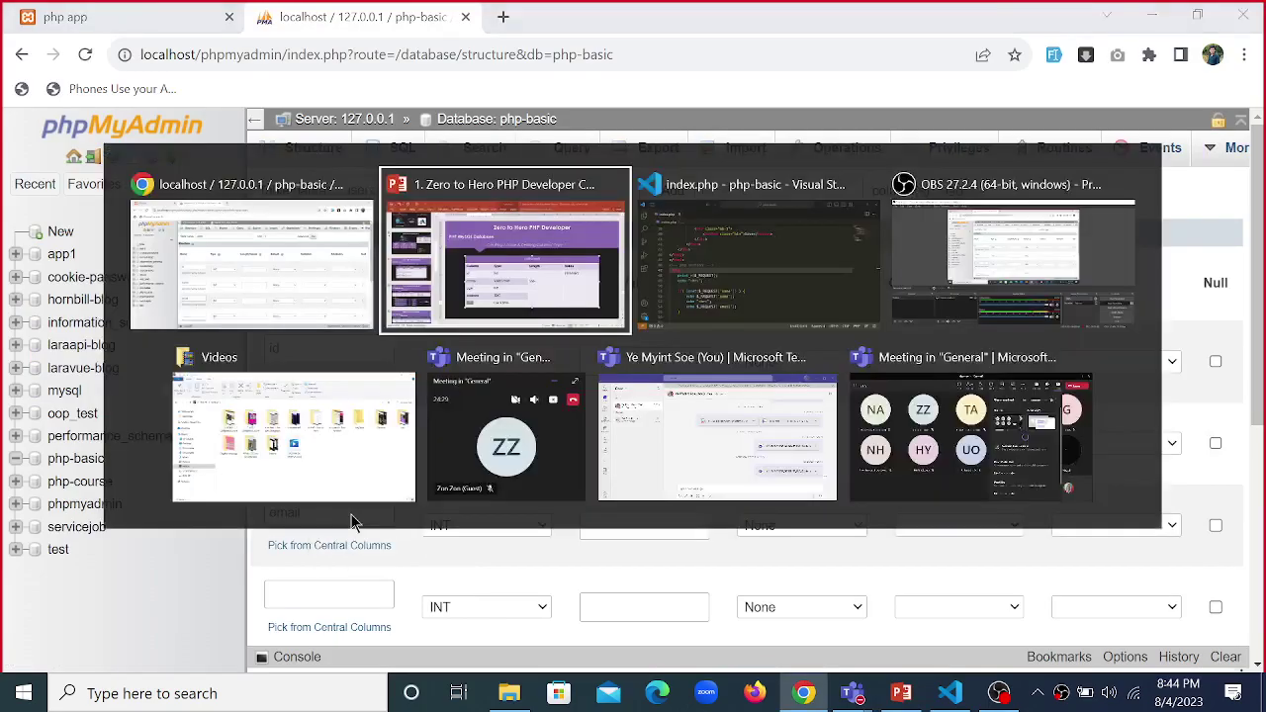
key(alt+Tab)
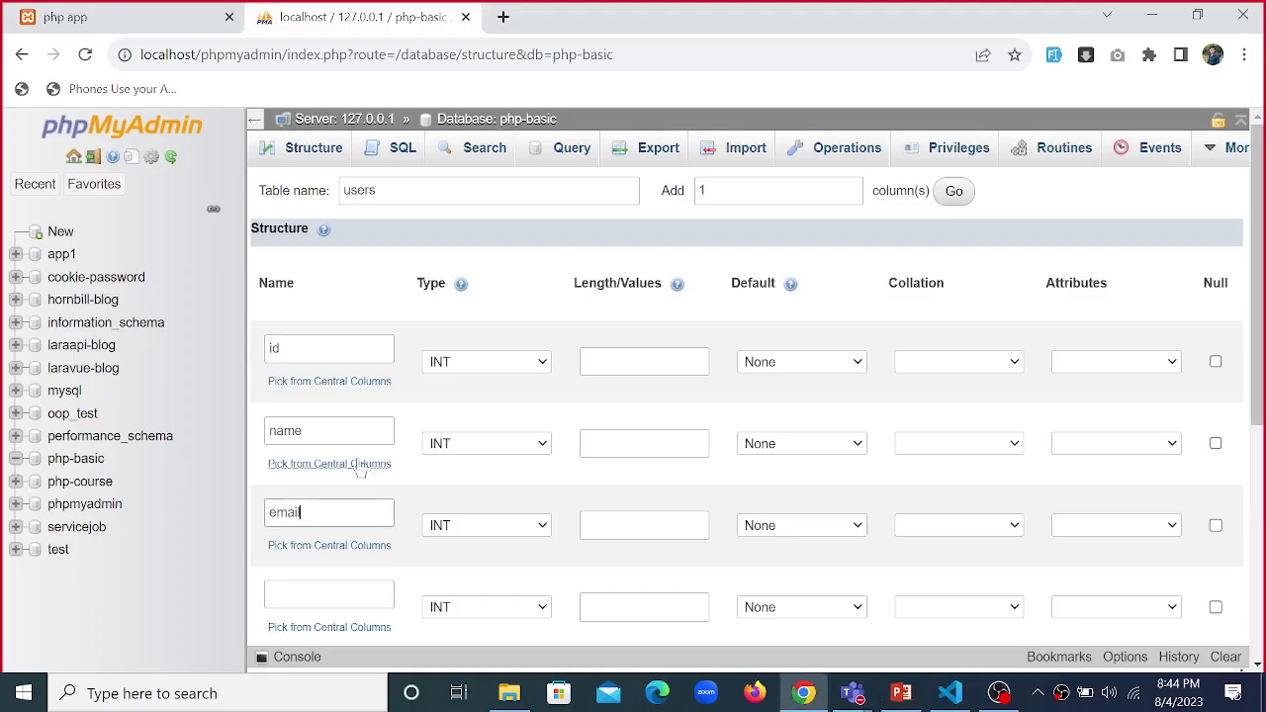
drag(319, 515, 253, 521)
text(age)
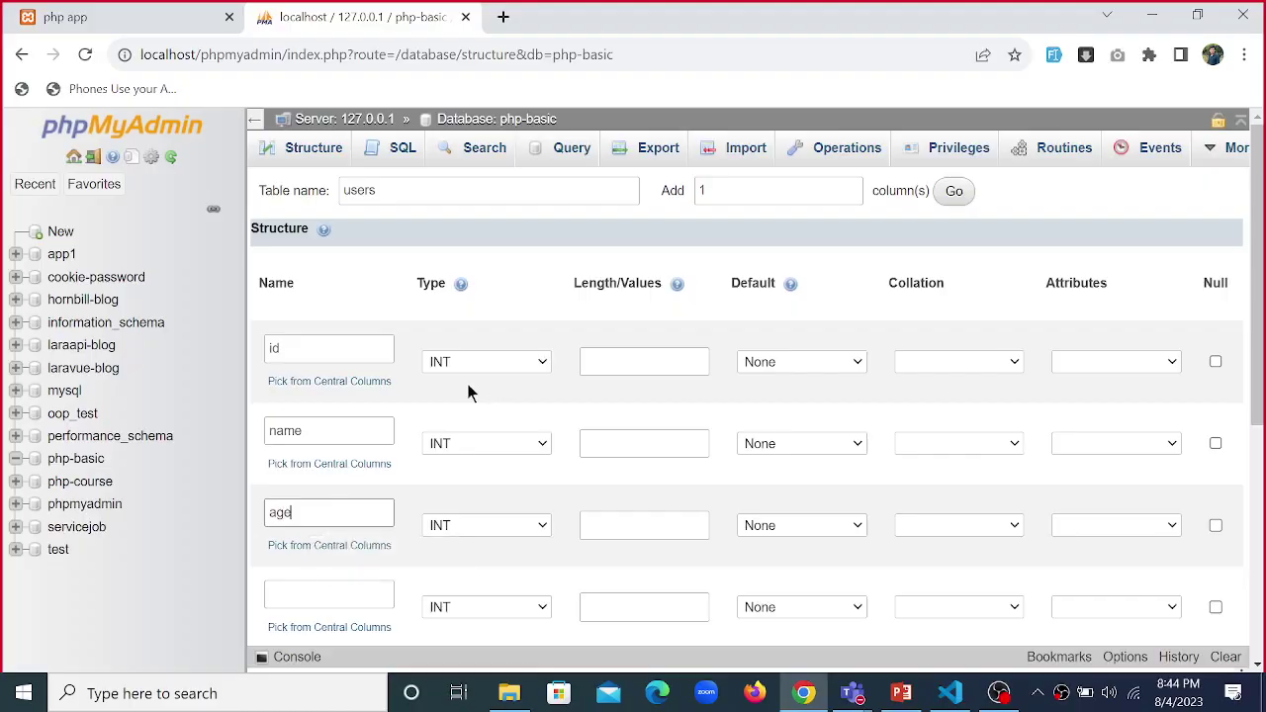
- Check the slide for the fourth column and name it address in the users table
key(alt+Tab)
key(alt+Tab)
click(360, 595)
text(addre)
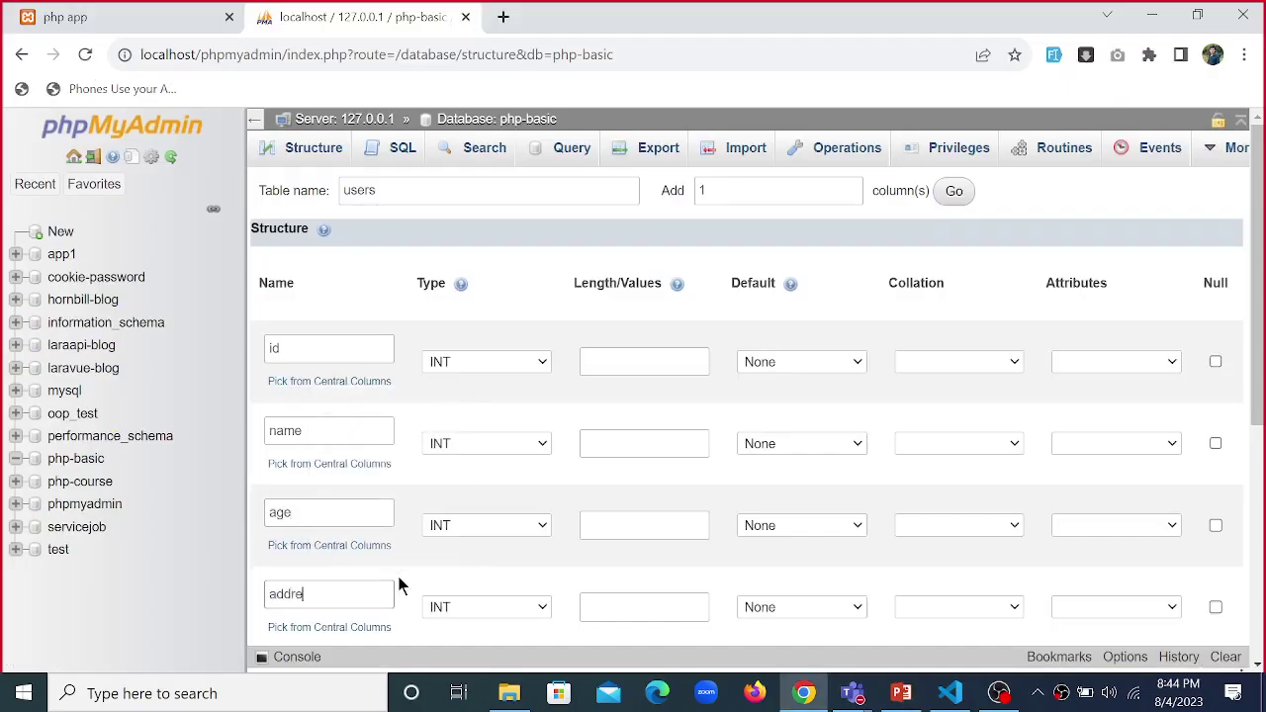
text(ss)
- Check the slide for the last column and name the fifth column of the users table dob
scroll(989, 416, down, 2)
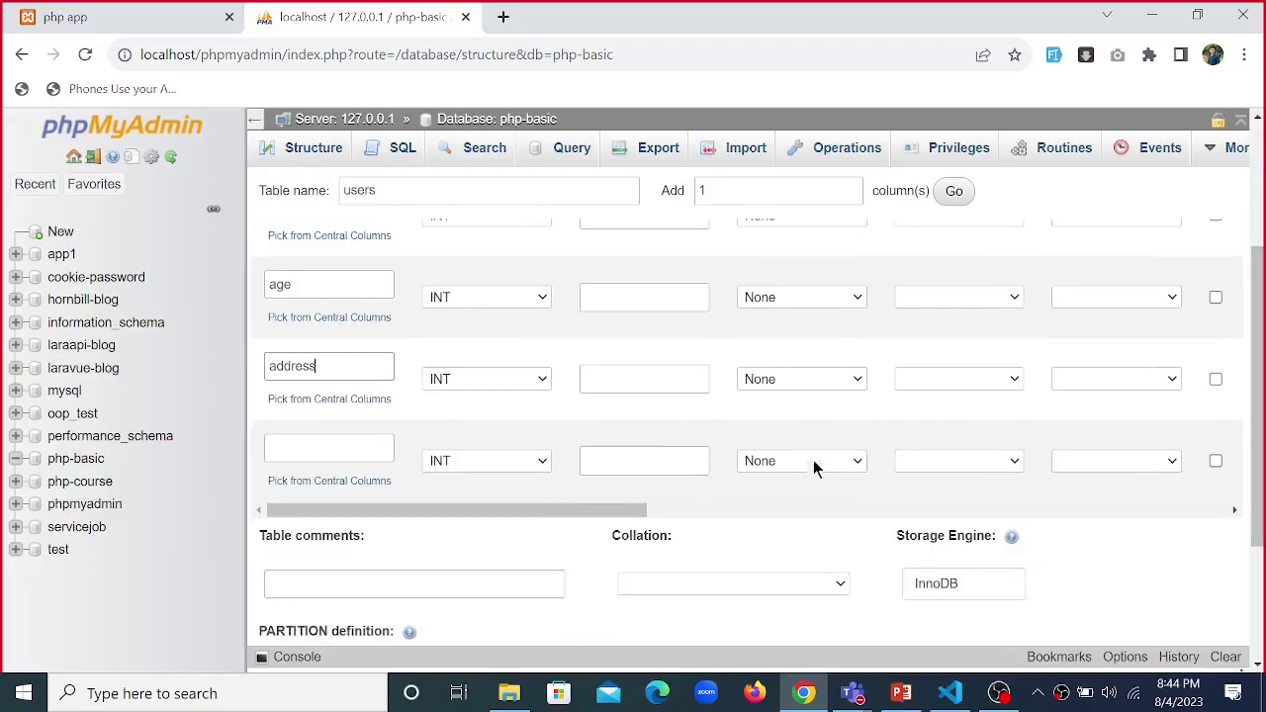
key(alt+Tab)
key(alt+Tab)
click(359, 453)
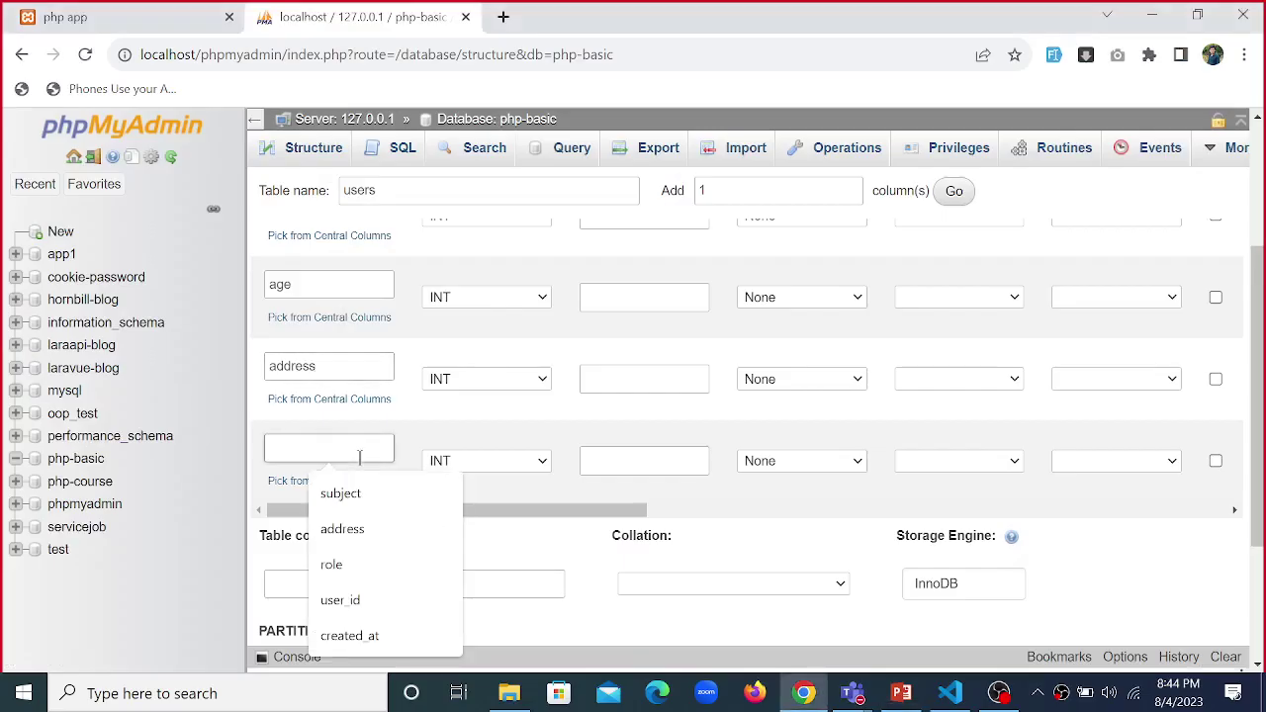
text(dob)
click(476, 429)
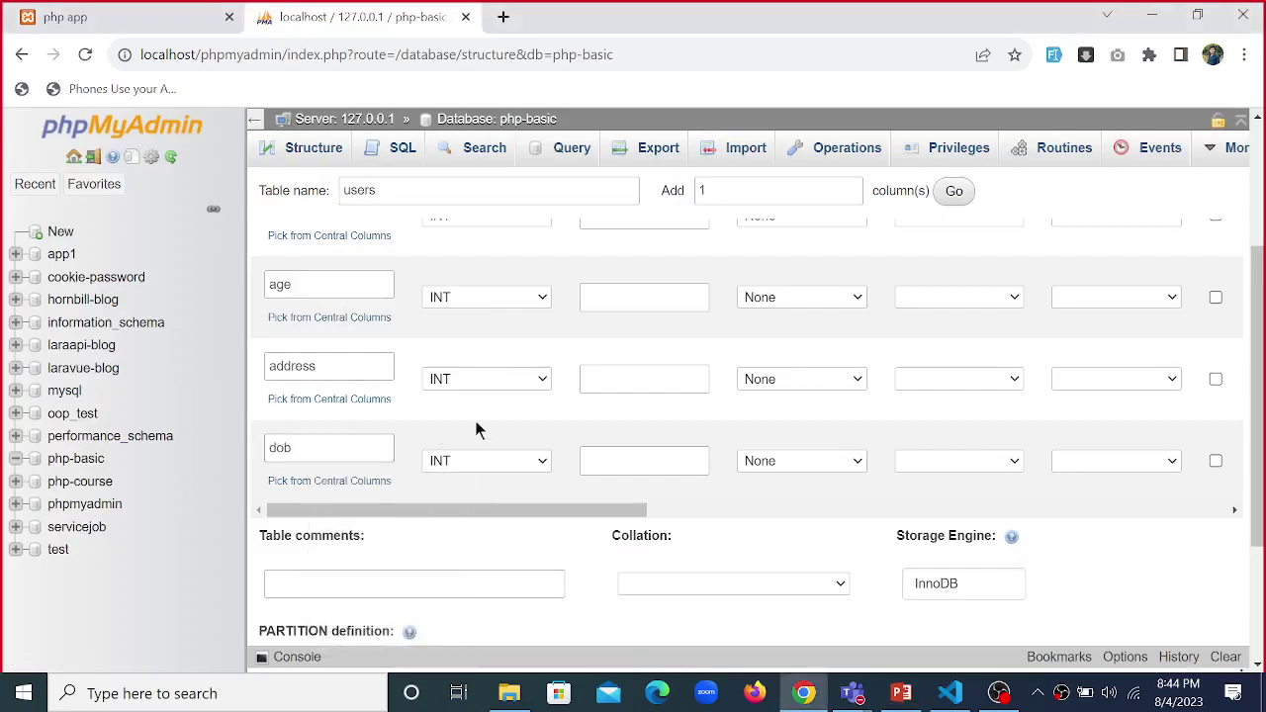
- Check the id column's type on the PowerPoint slide and compare it with the type options for id in phpMyAdmin
drag(1260, 435, 1260, 372)
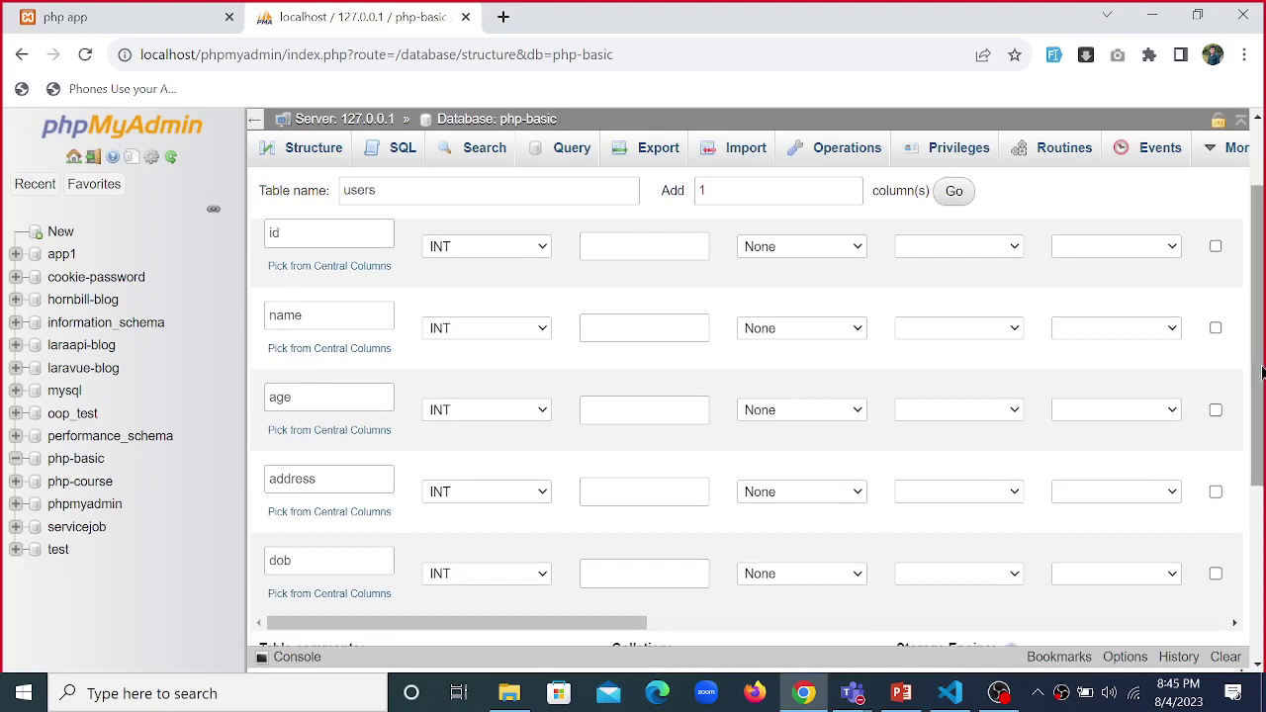
click(902, 694)
click(474, 388)
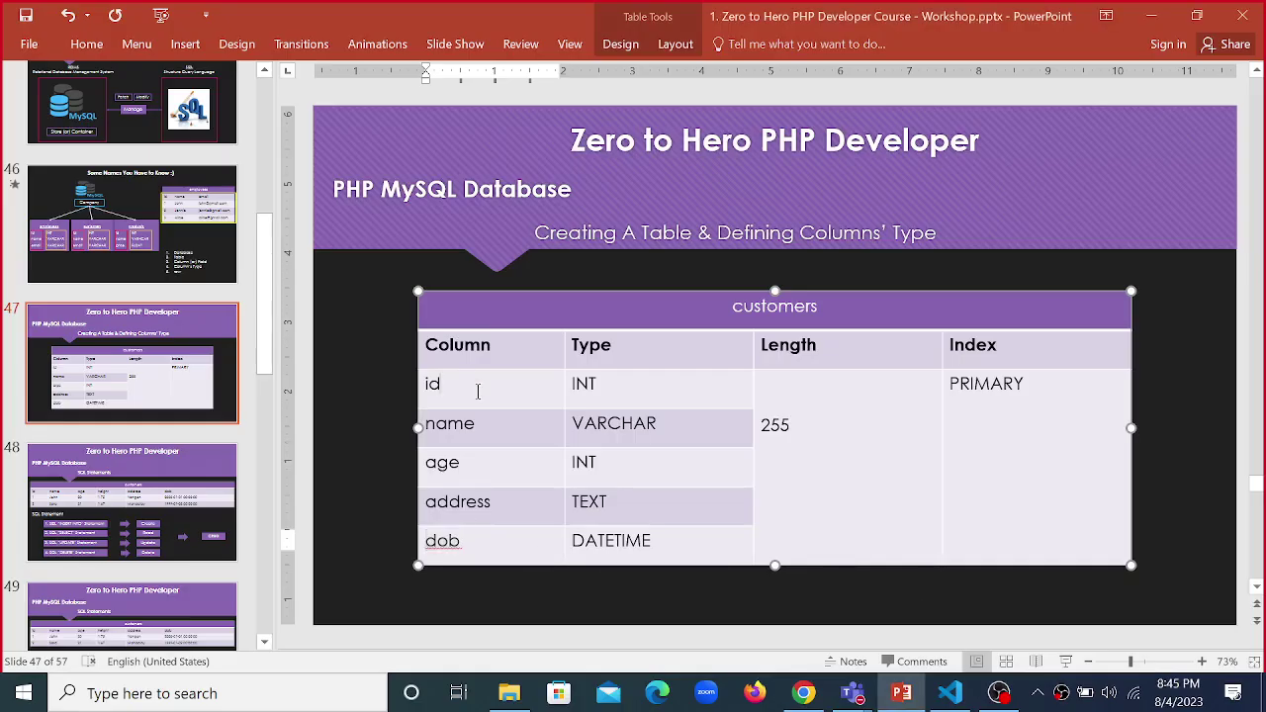
drag(619, 380, 566, 393)
key(alt+Tab)
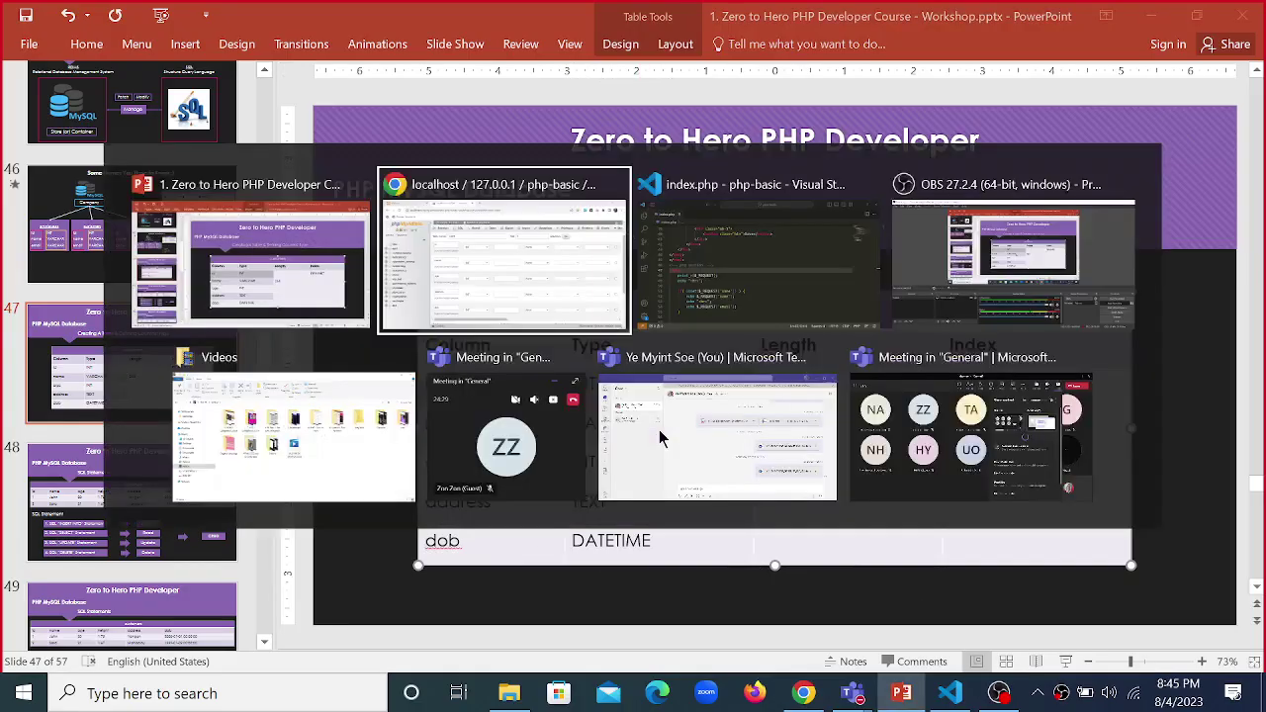
click(339, 227)
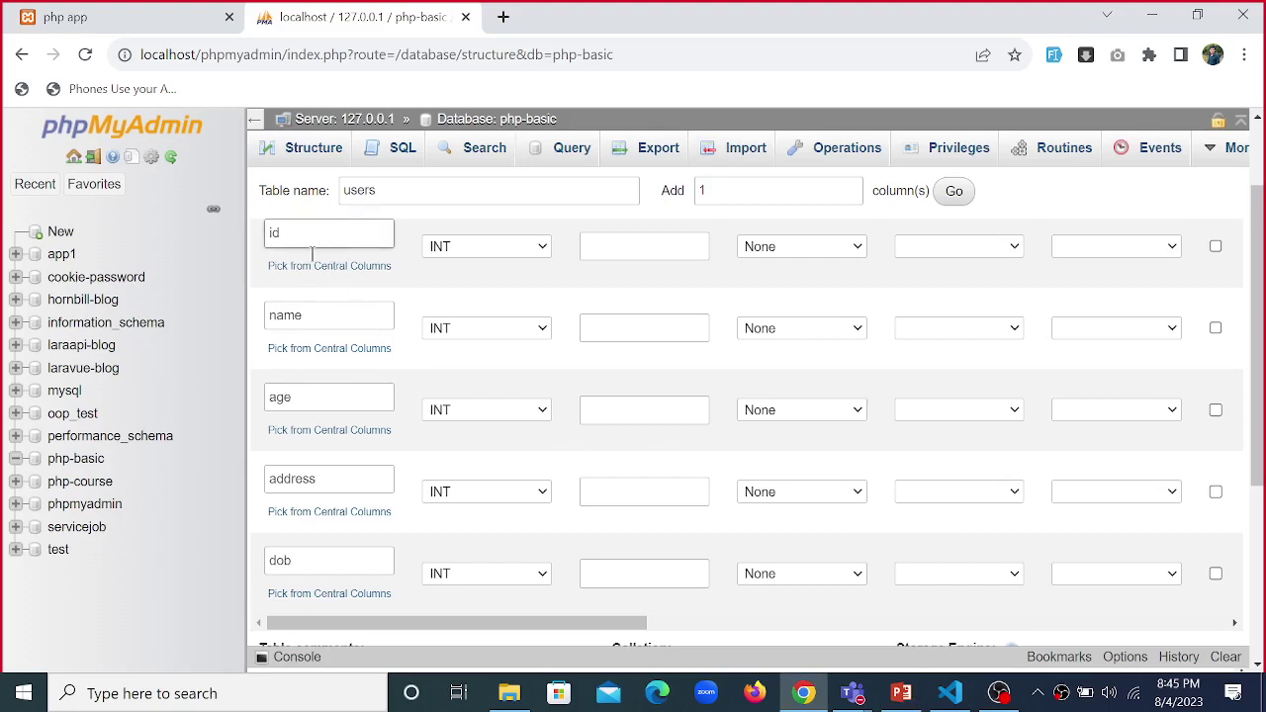
click(458, 253)
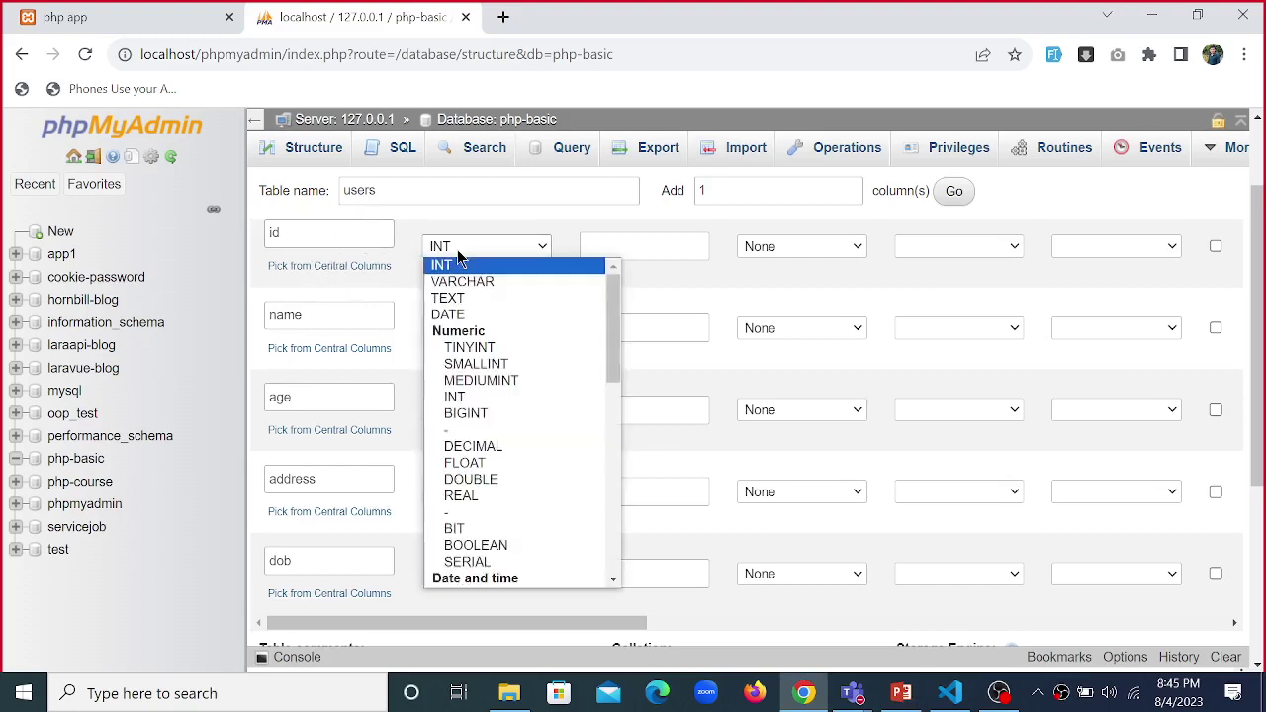
click(457, 252)
click(457, 251)
click(457, 252)
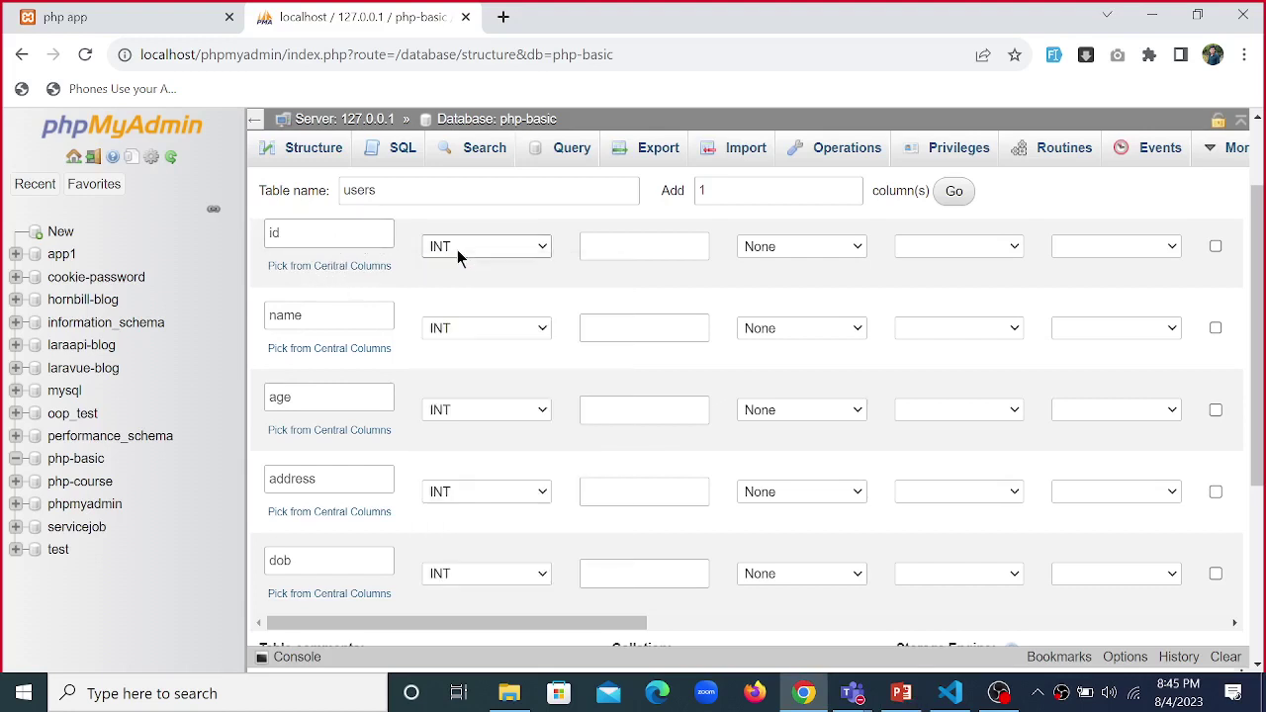
- Examine the length, default, attribute and index settings available for the id column of the users table
scroll(1257, 297, up, 1)
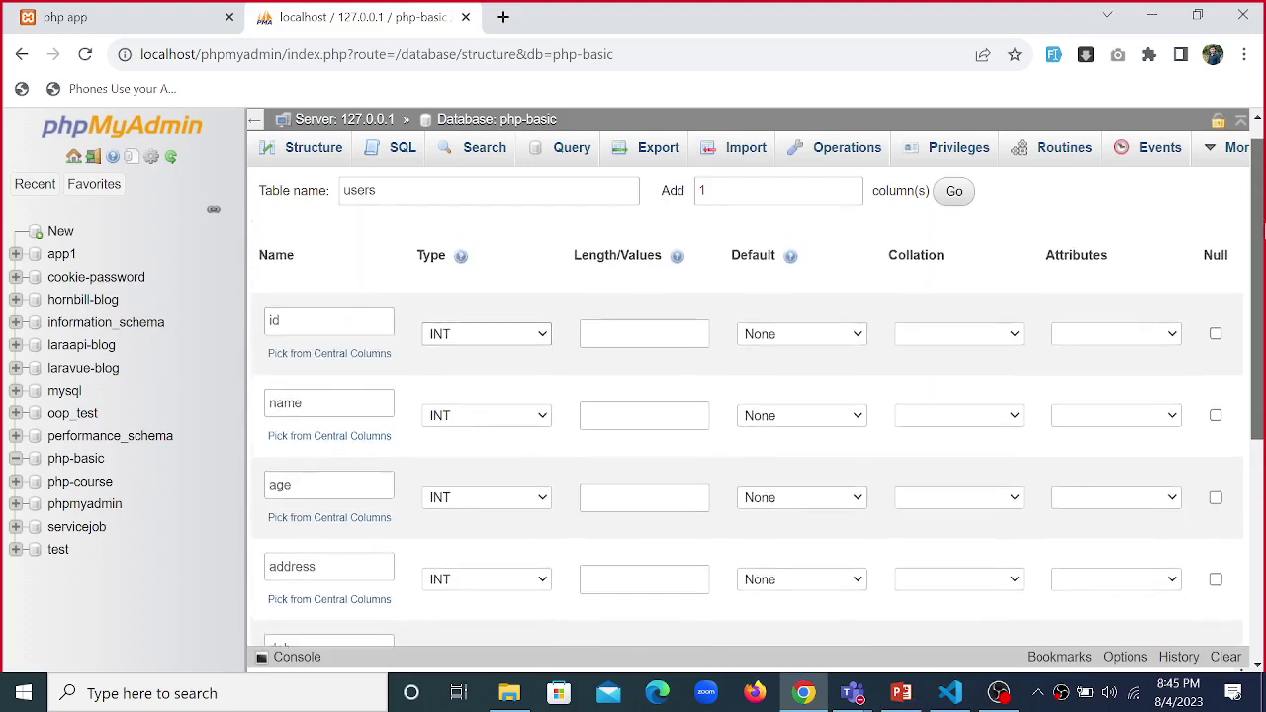
click(650, 341)
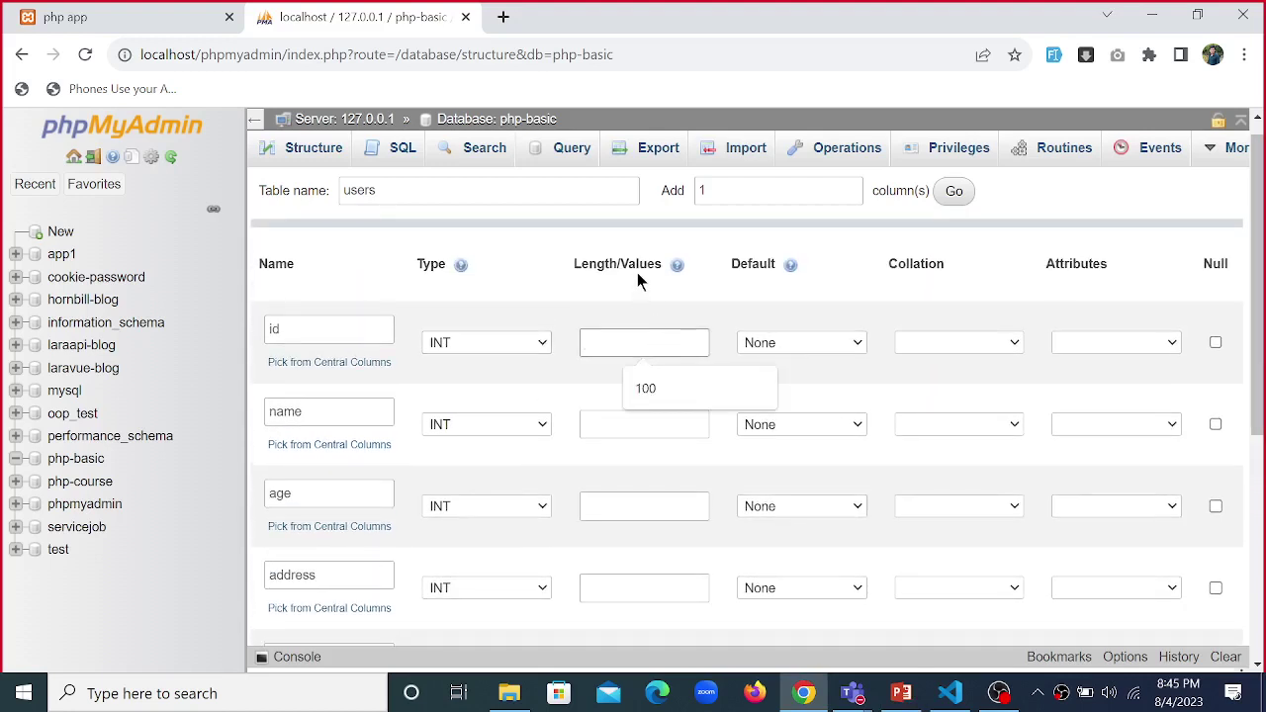
click(737, 287)
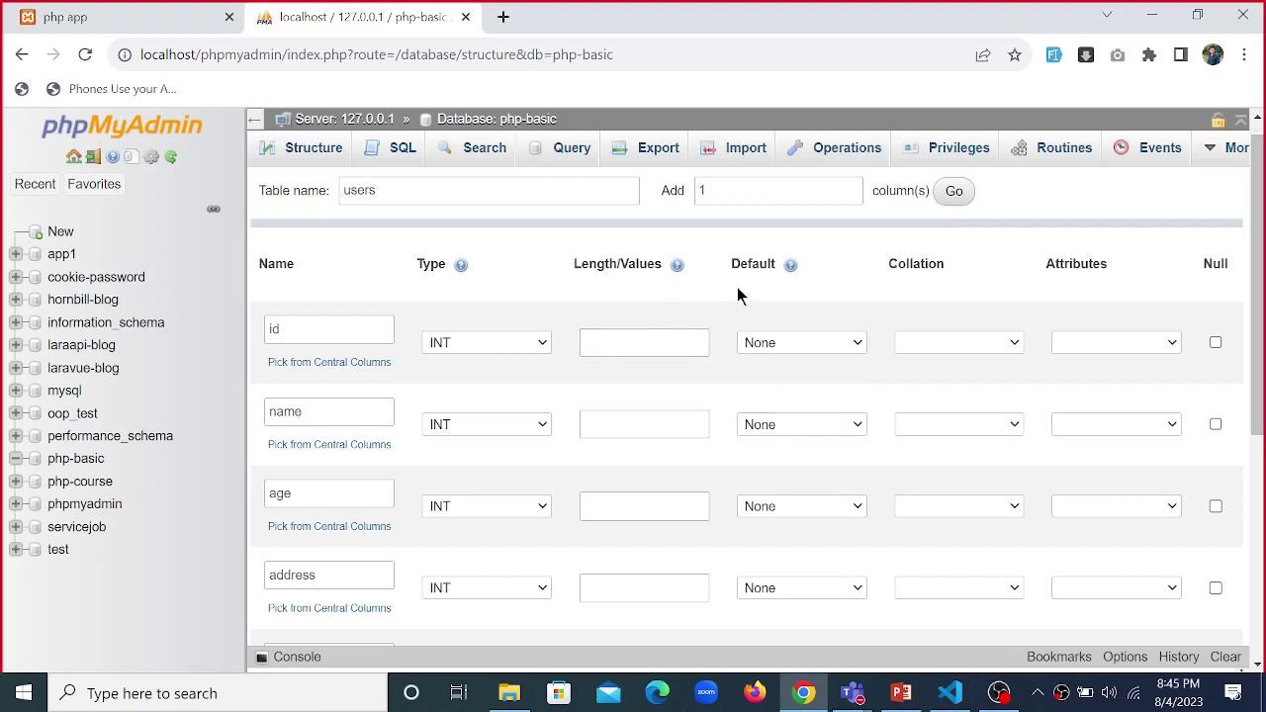
click(856, 345)
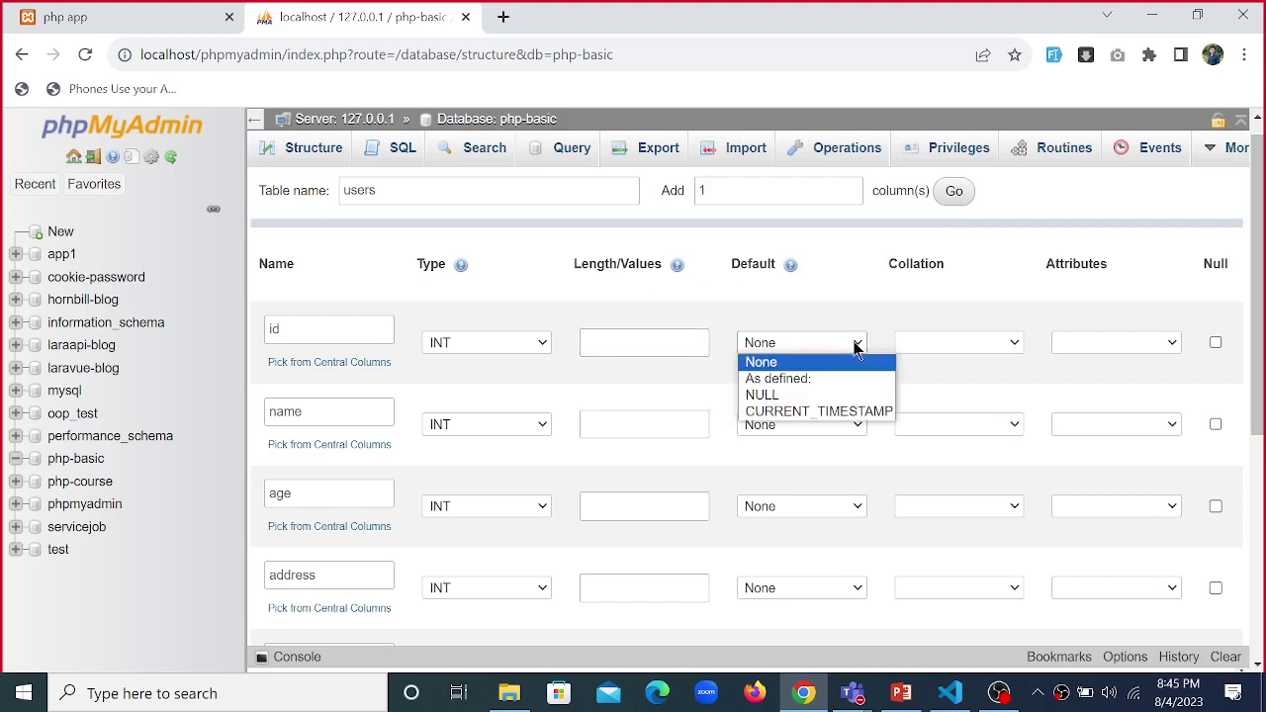
click(859, 343)
mouse_move(1262, 304)
mouse_down()
mouse_move(1263, 322)
mouse_move(1263, 284)
mouse_move(1263, 361)
mouse_move(1262, 309)
mouse_up()
click(1171, 342)
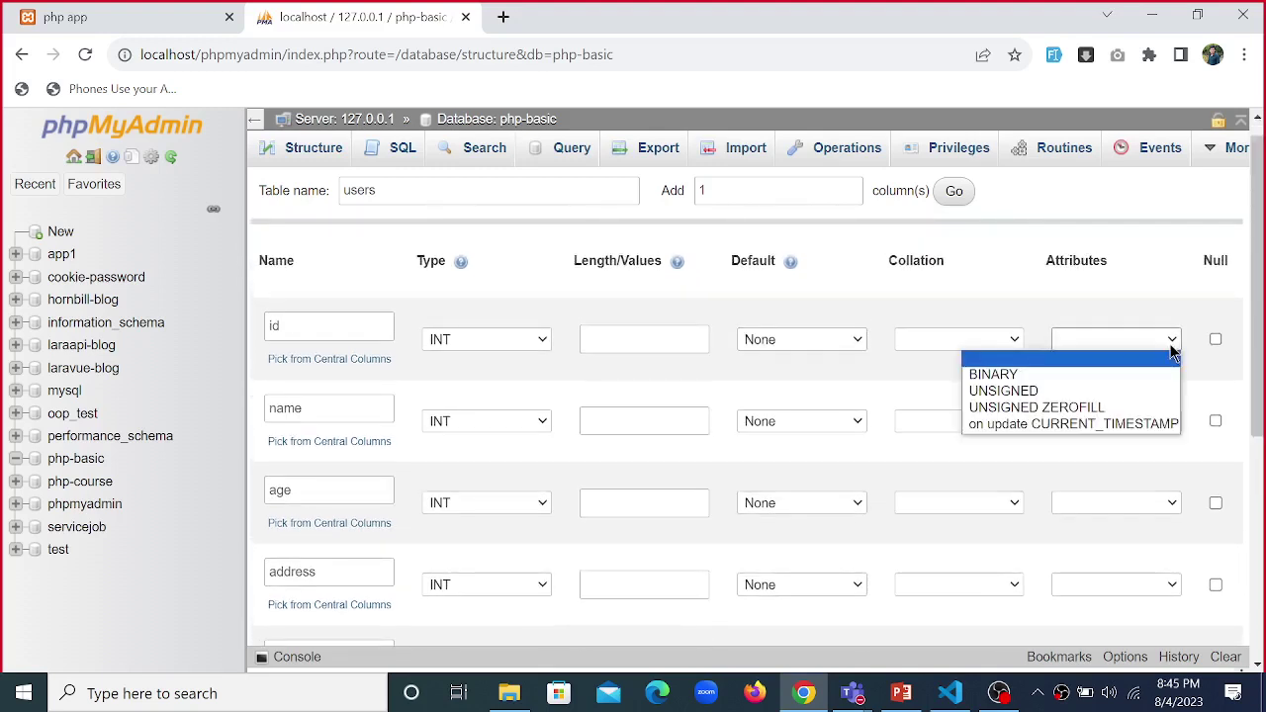
click(1172, 346)
drag(1262, 302, 1262, 391)
drag(626, 560, 735, 559)
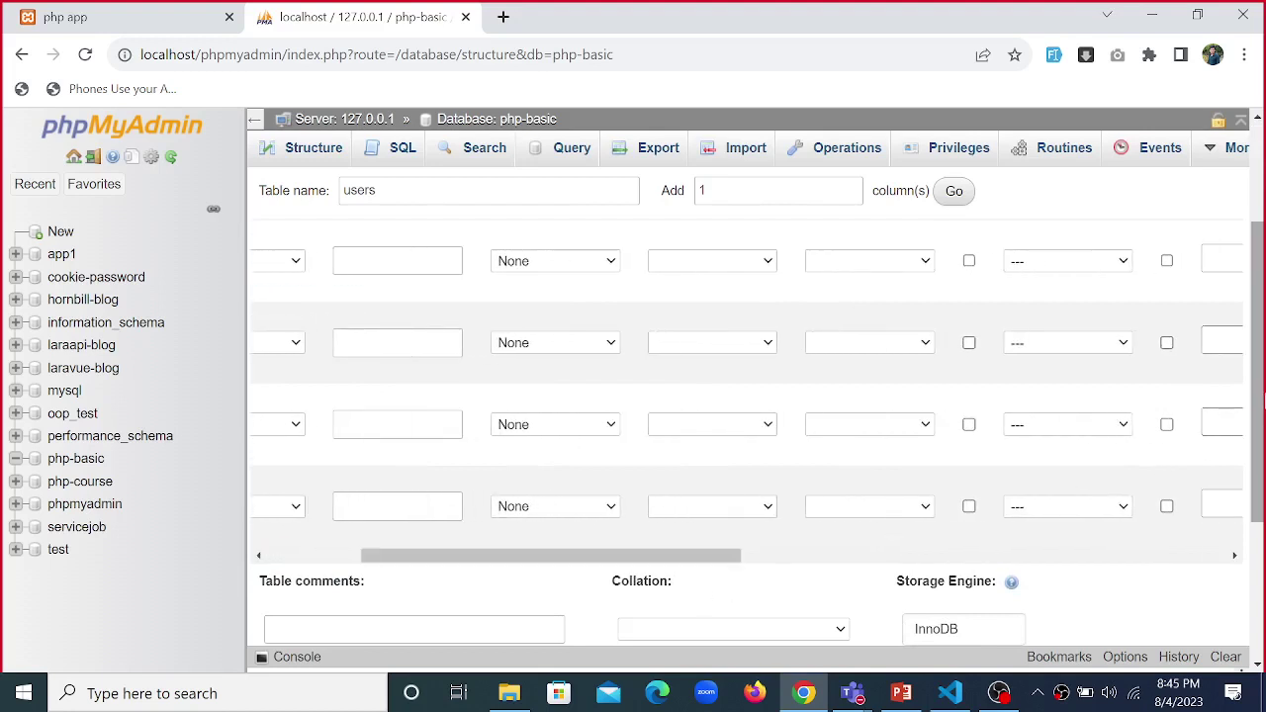
scroll(747, 395, up, 1)
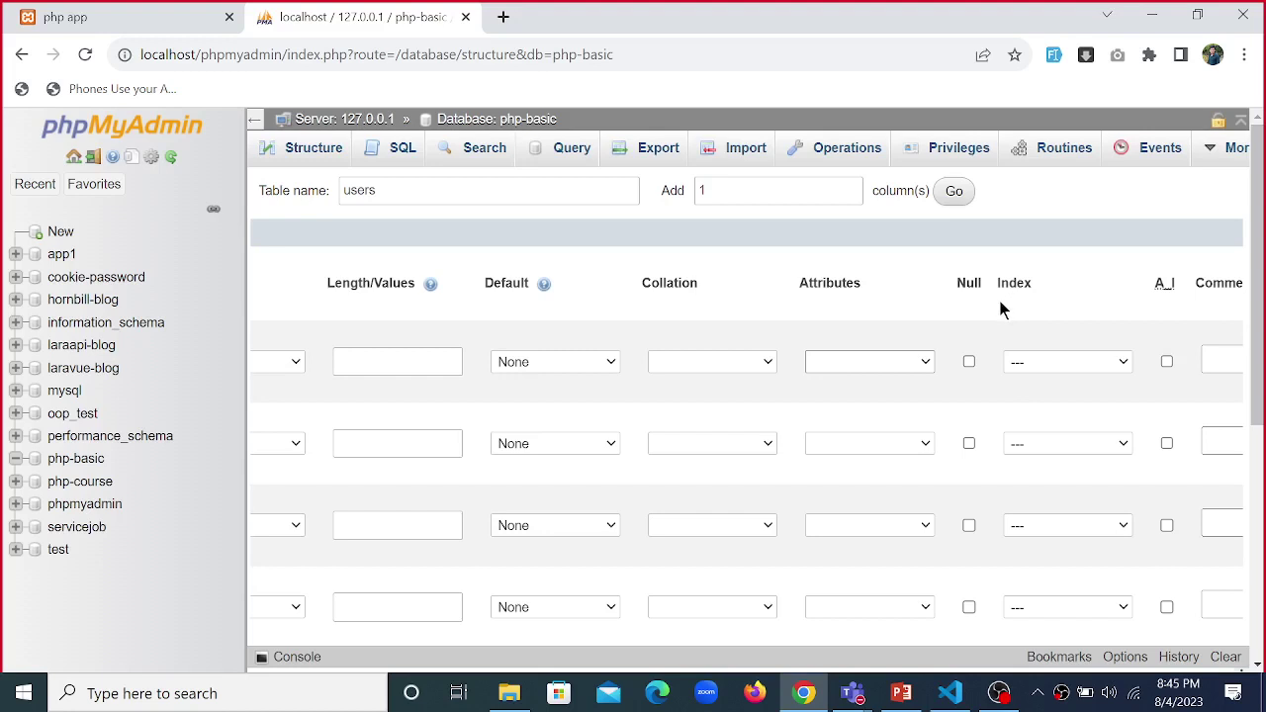
- Check the PowerPoint slide for the id column's index and add a PRIMARY index on id in phpMyAdmin
click(899, 699)
double_click(990, 384)
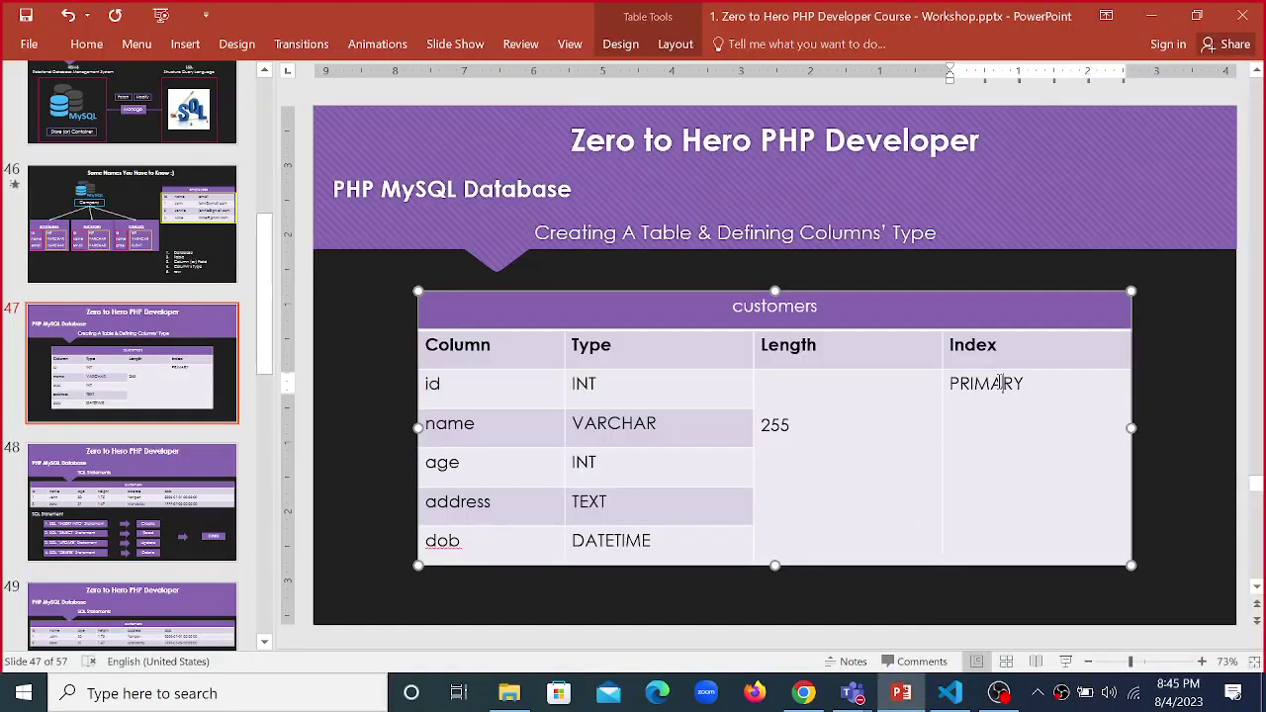
key(alt+Tab)
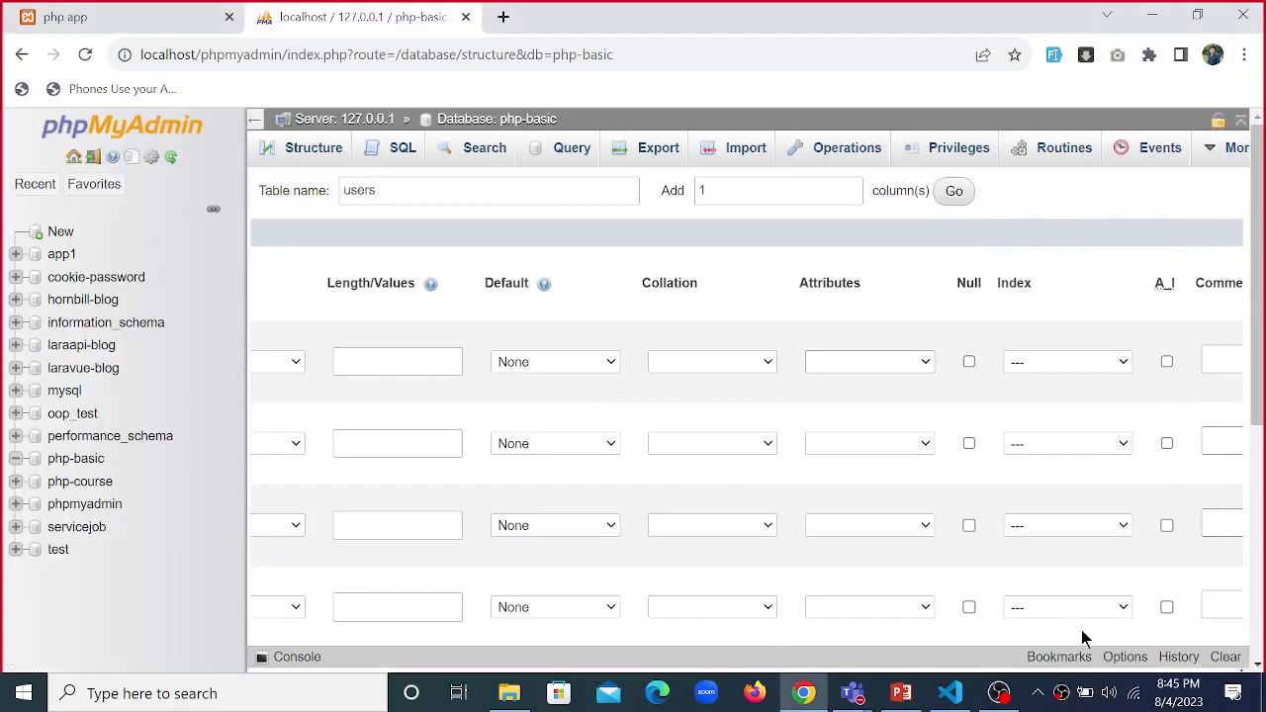
scroll(814, 587, down, 5)
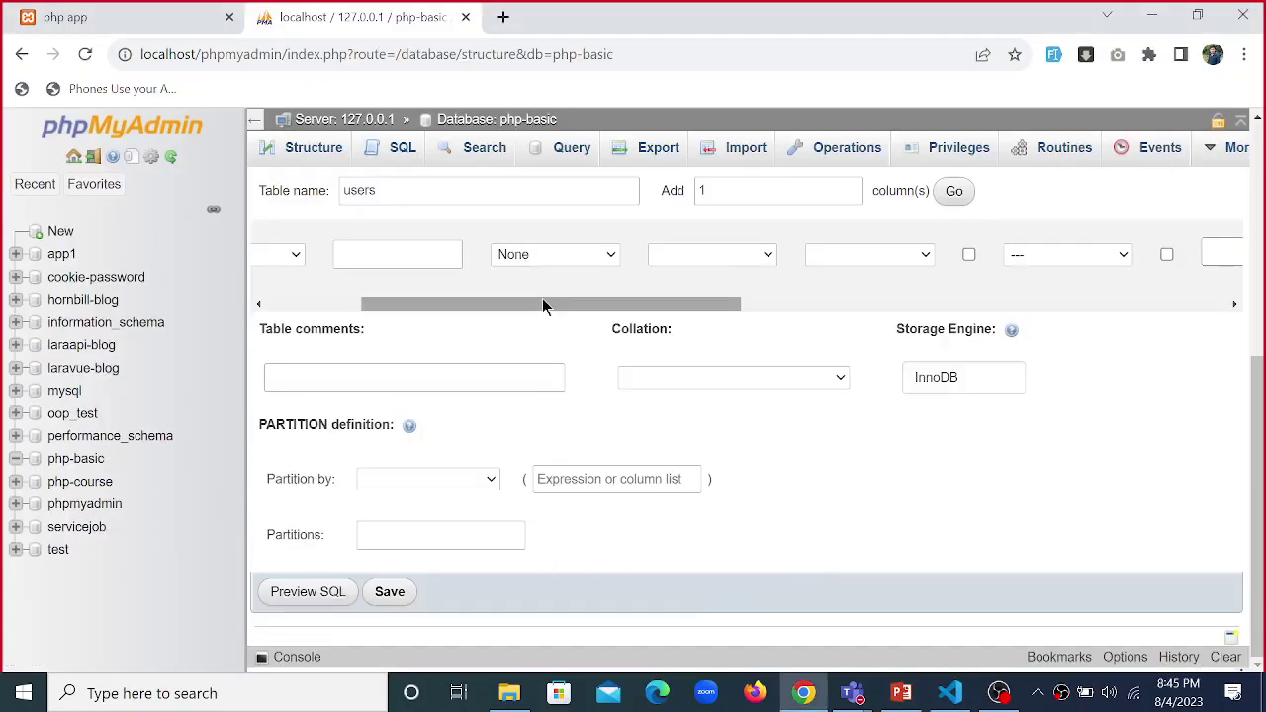
drag(542, 300, 449, 301)
scroll(450, 402, up, 5)
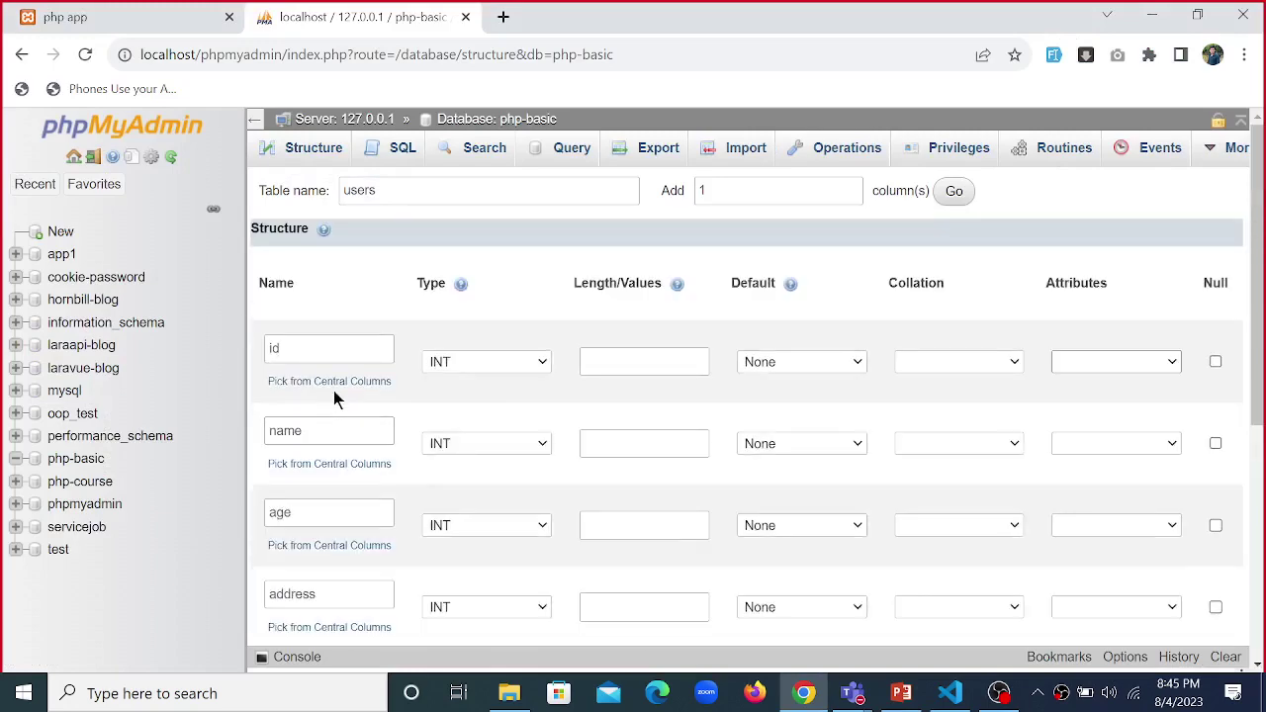
scroll(653, 598, down, 5)
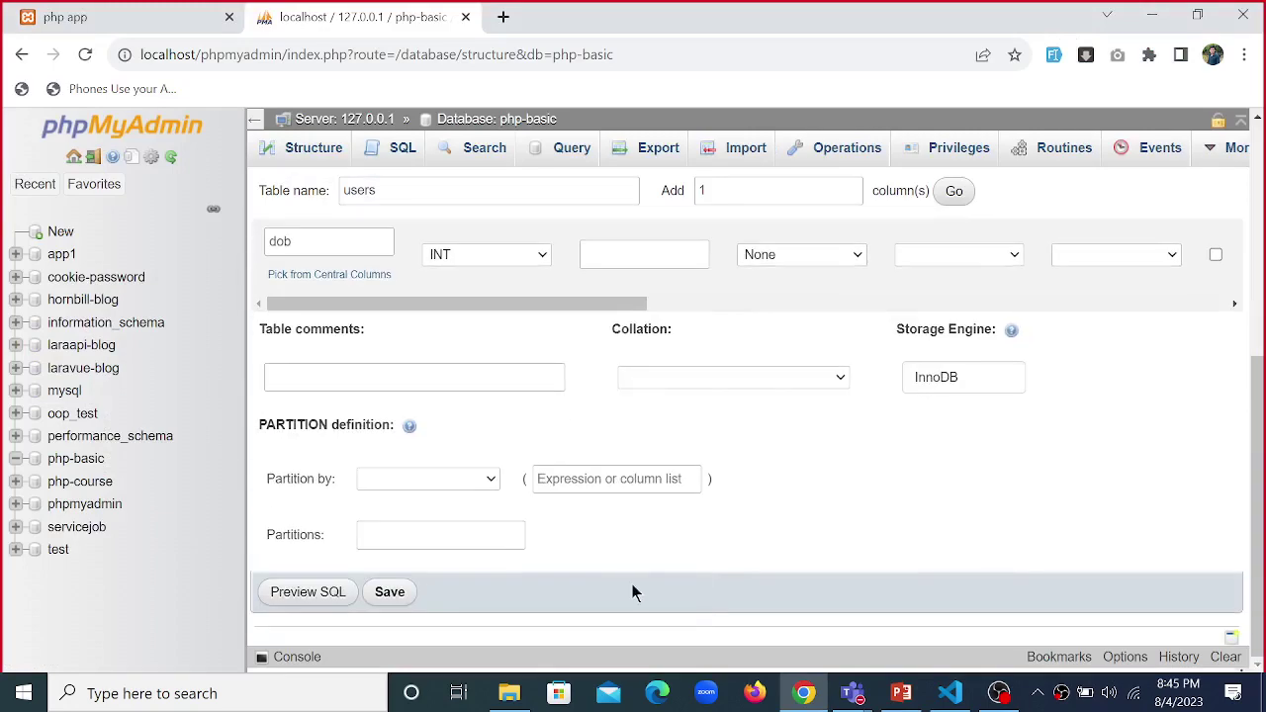
drag(572, 305, 841, 305)
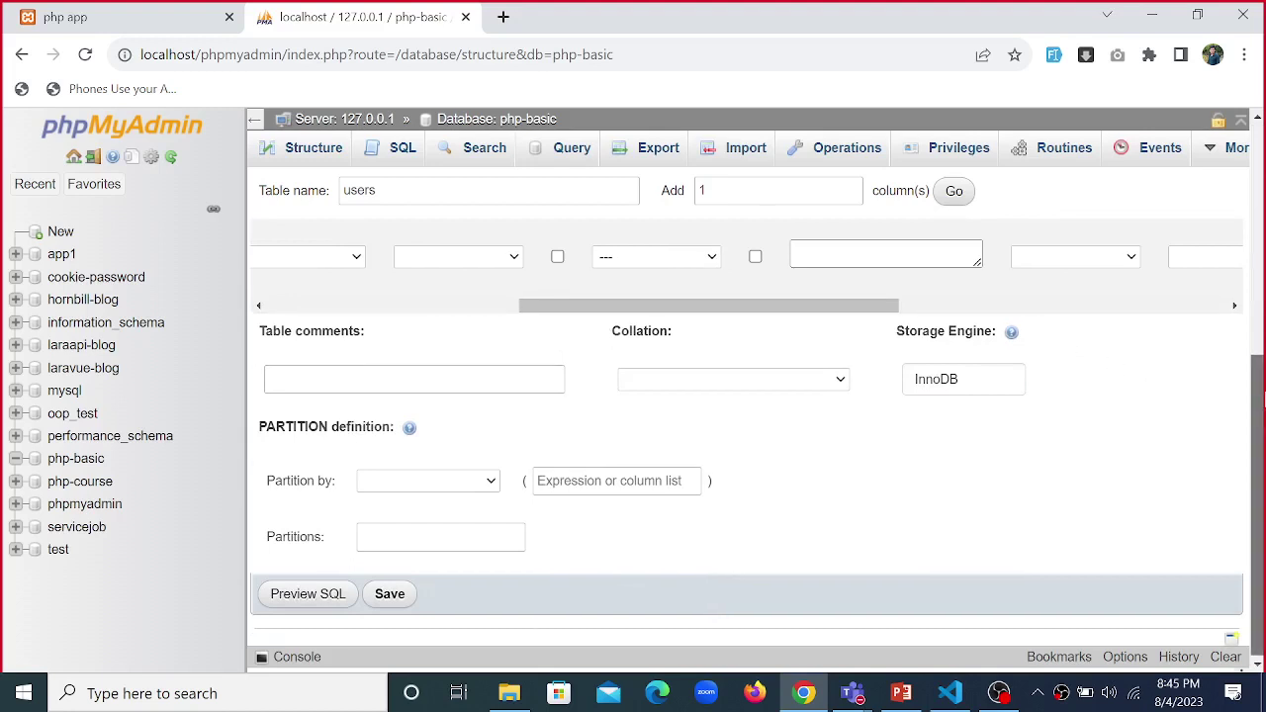
scroll(747, 416, up, 5)
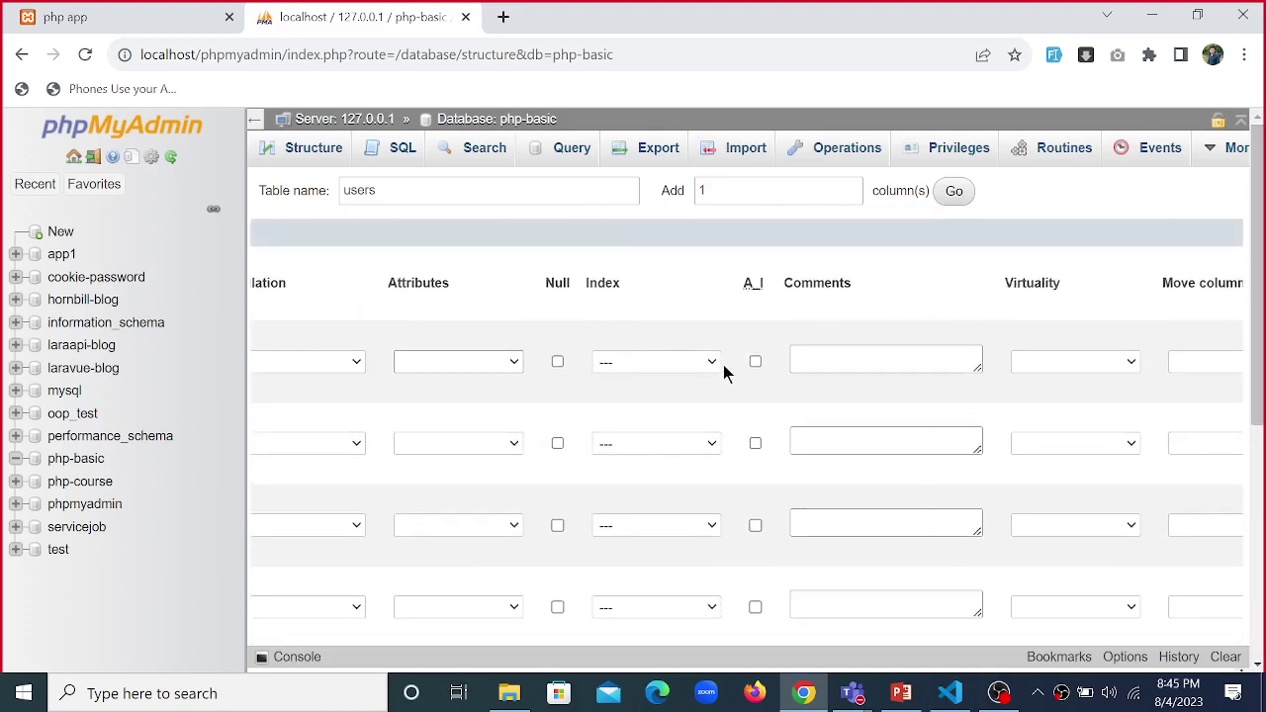
click(683, 362)
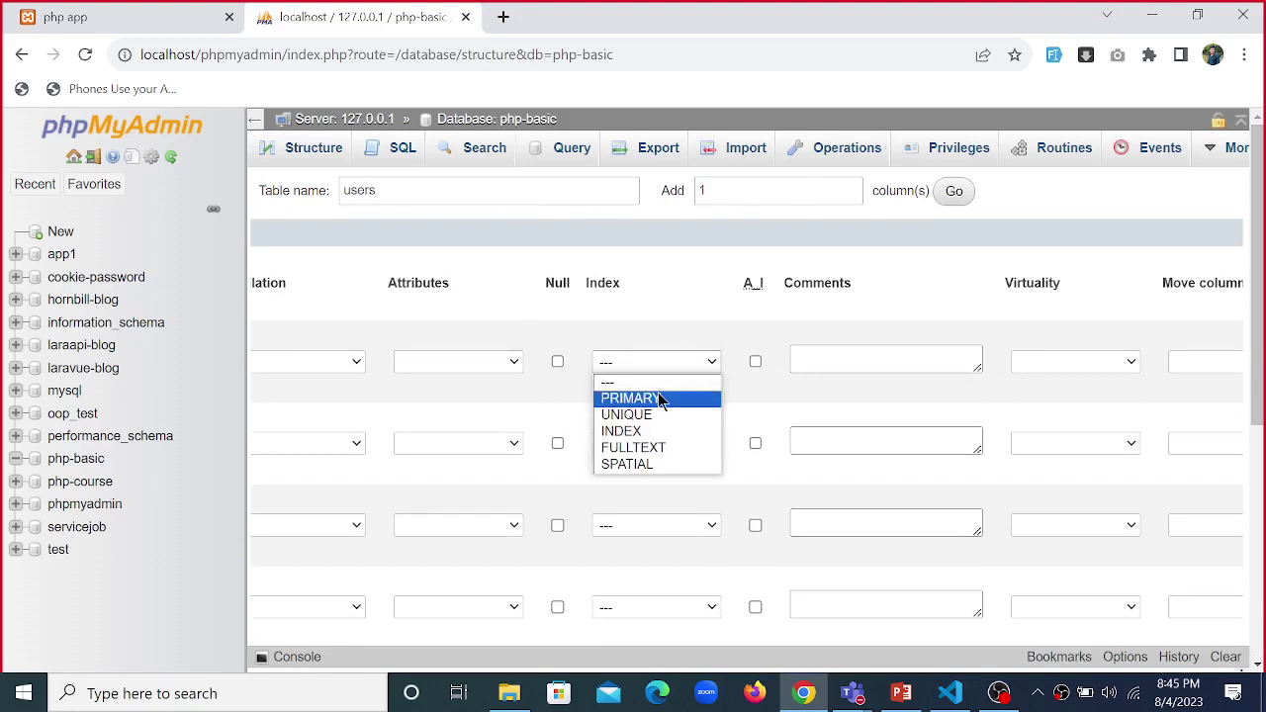
click(661, 399)
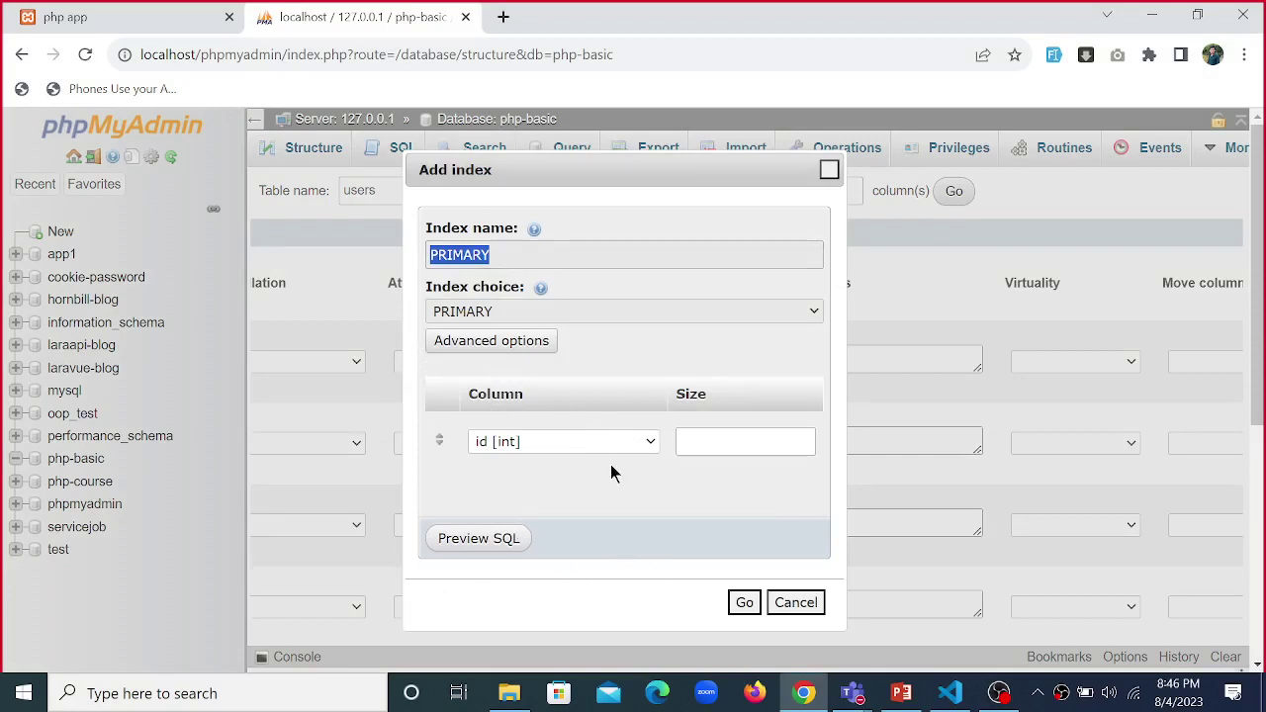
click(750, 606)
click(744, 603)
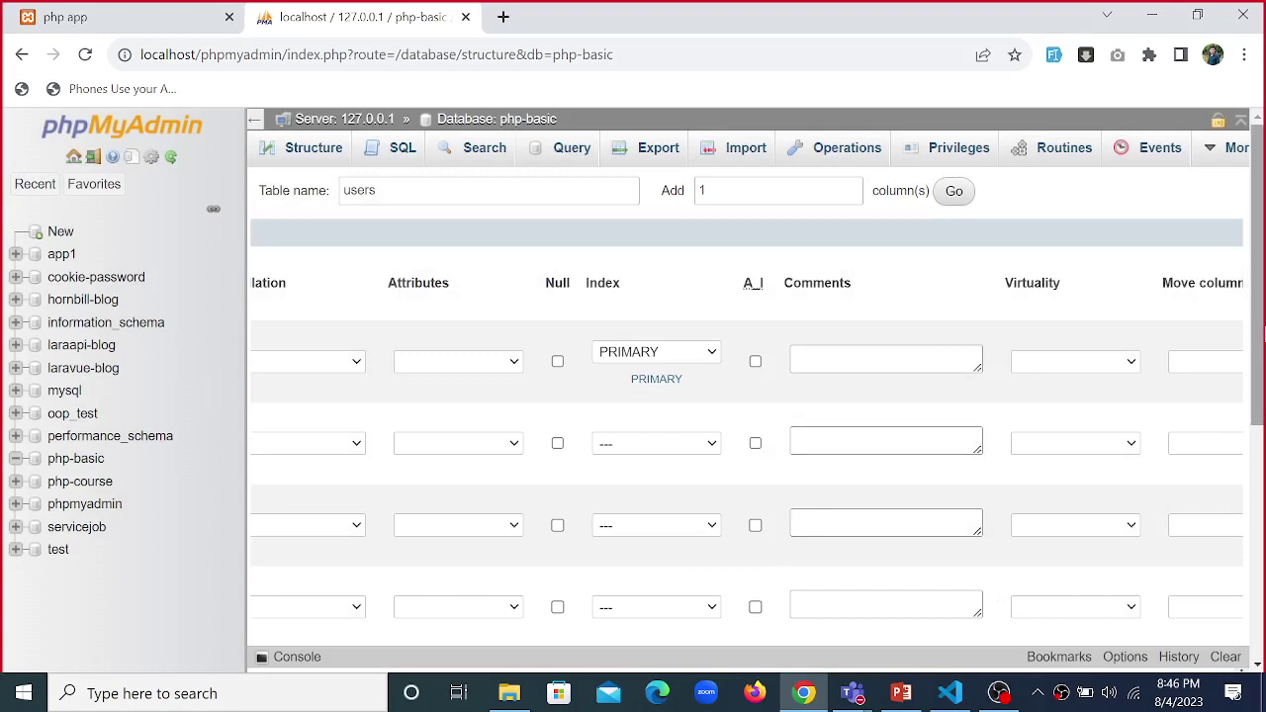
- Review the id column's type and index settings in the users table
scroll(1068, 608, down, 2)
drag(845, 480, 480, 531)
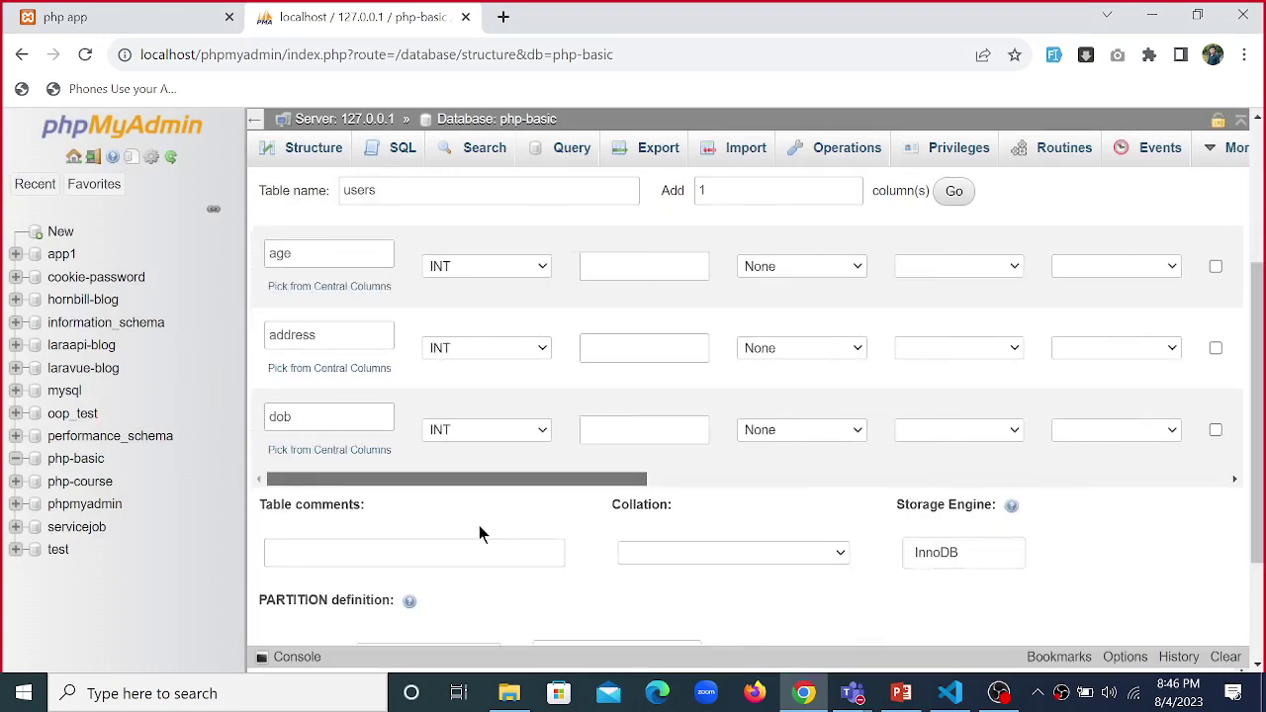
scroll(481, 531, up, 3)
drag(1262, 327, 1264, 341)
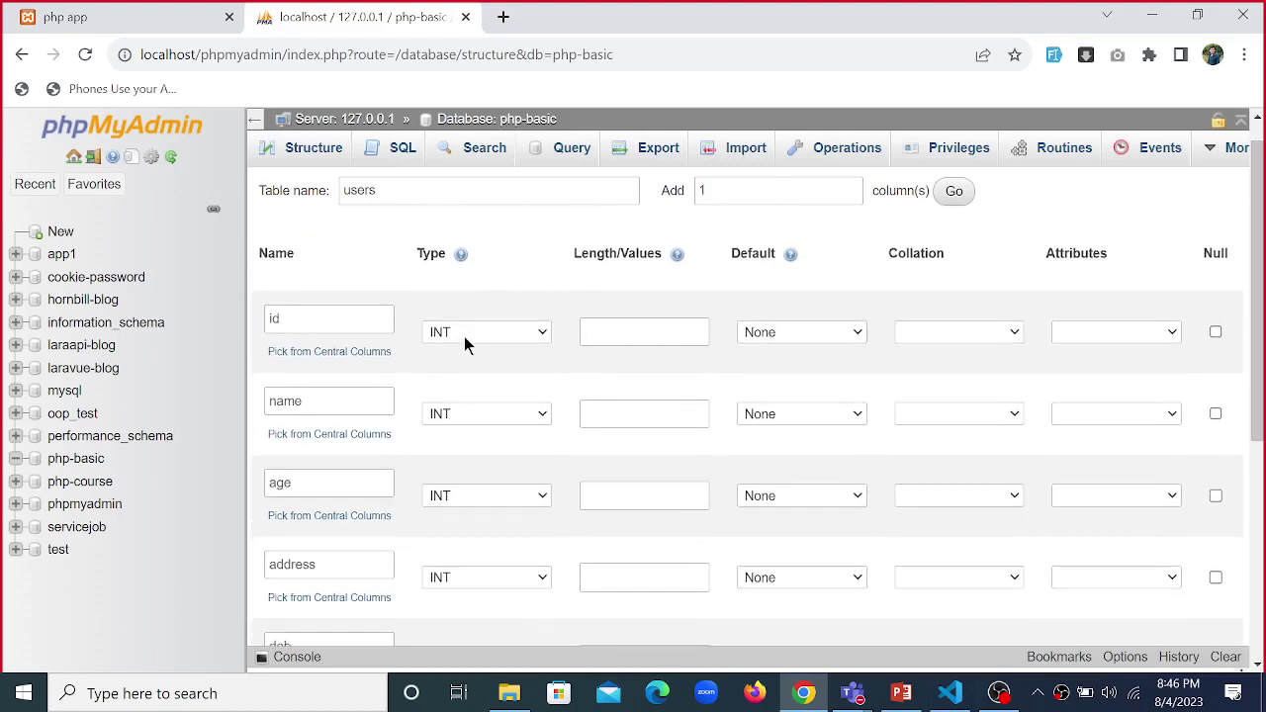
click(467, 343)
click(467, 344)
scroll(1181, 367, up, 1)
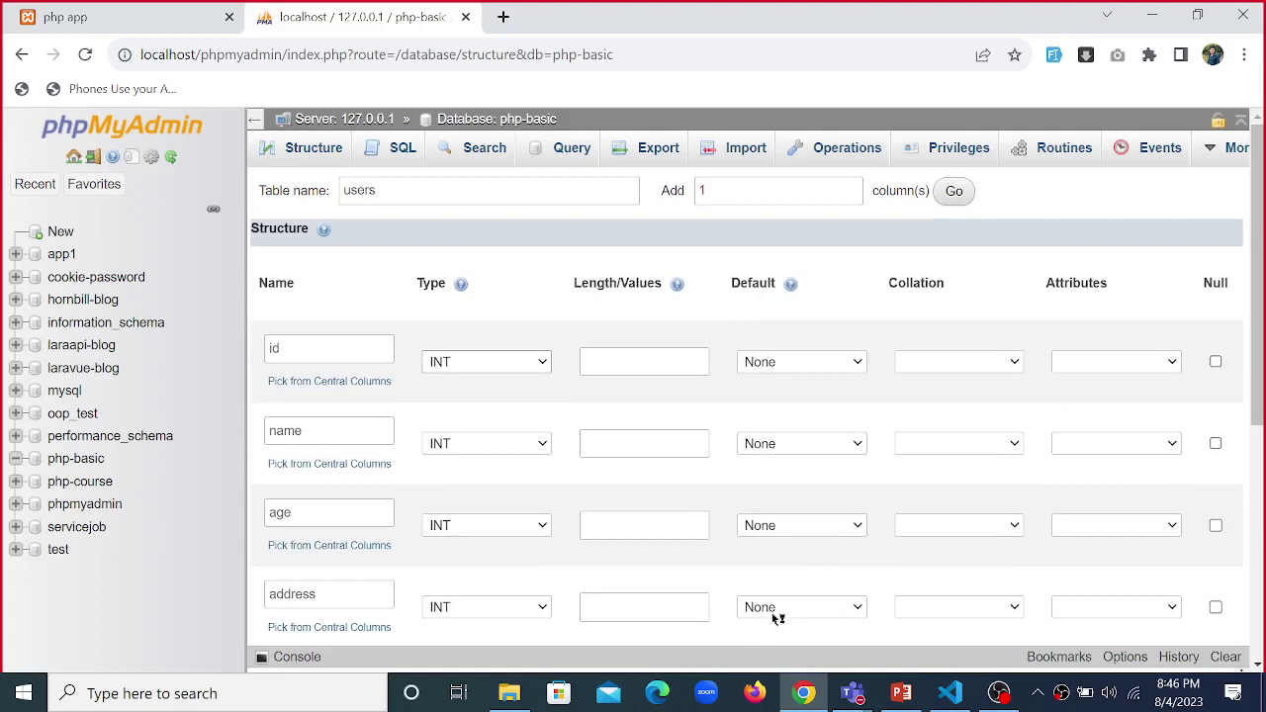
scroll(778, 617, down, 5)
scroll(1259, 396, up, 2)
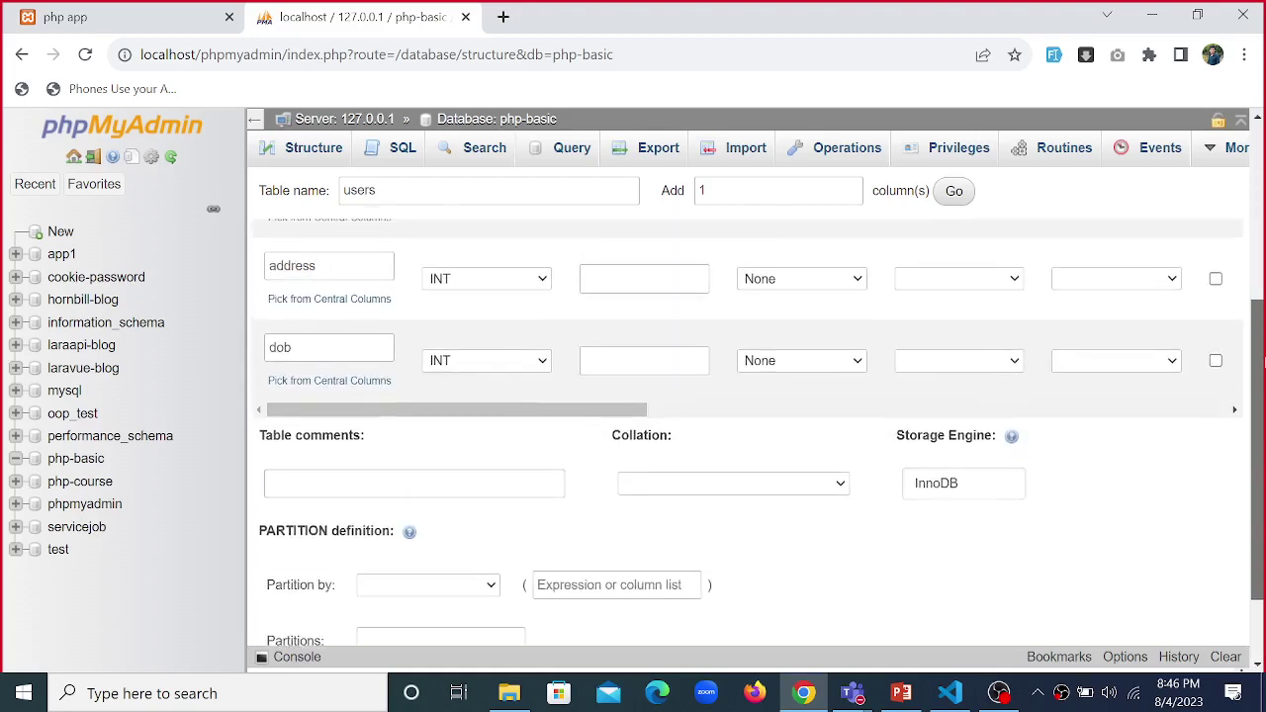
drag(617, 452, 829, 453)
scroll(789, 427, up, 3)
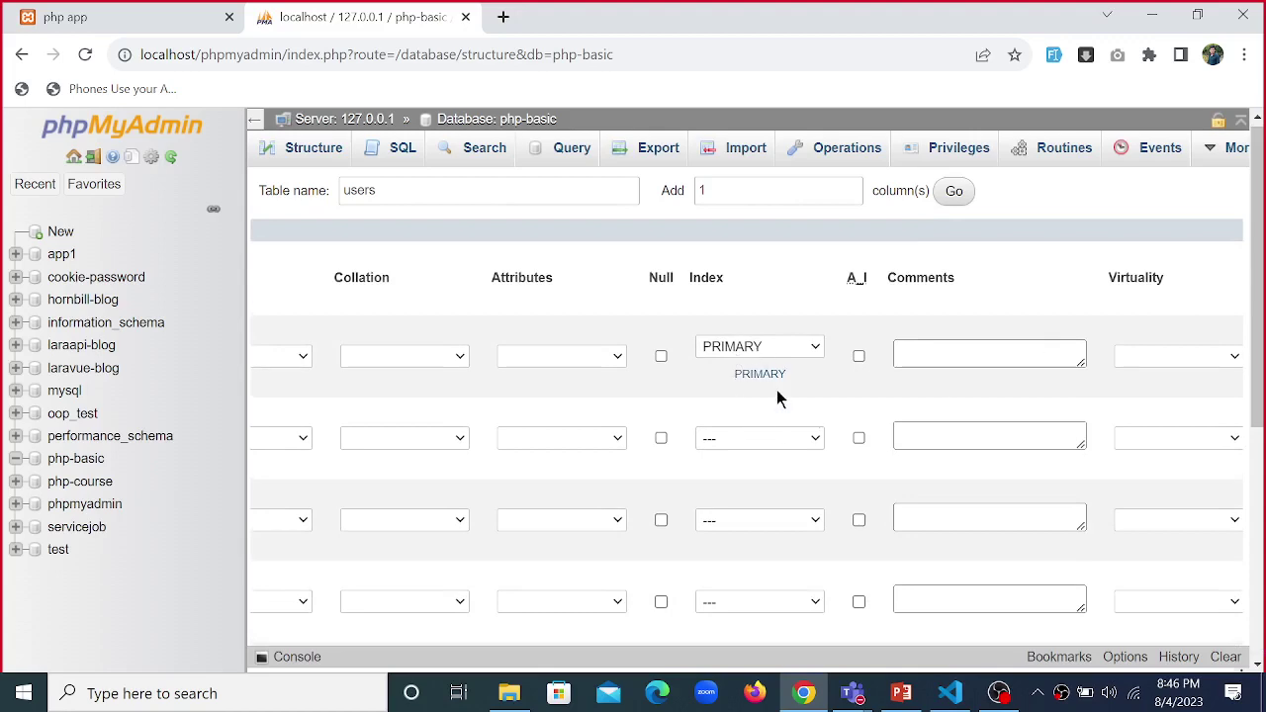
scroll(1187, 356, down, 3)
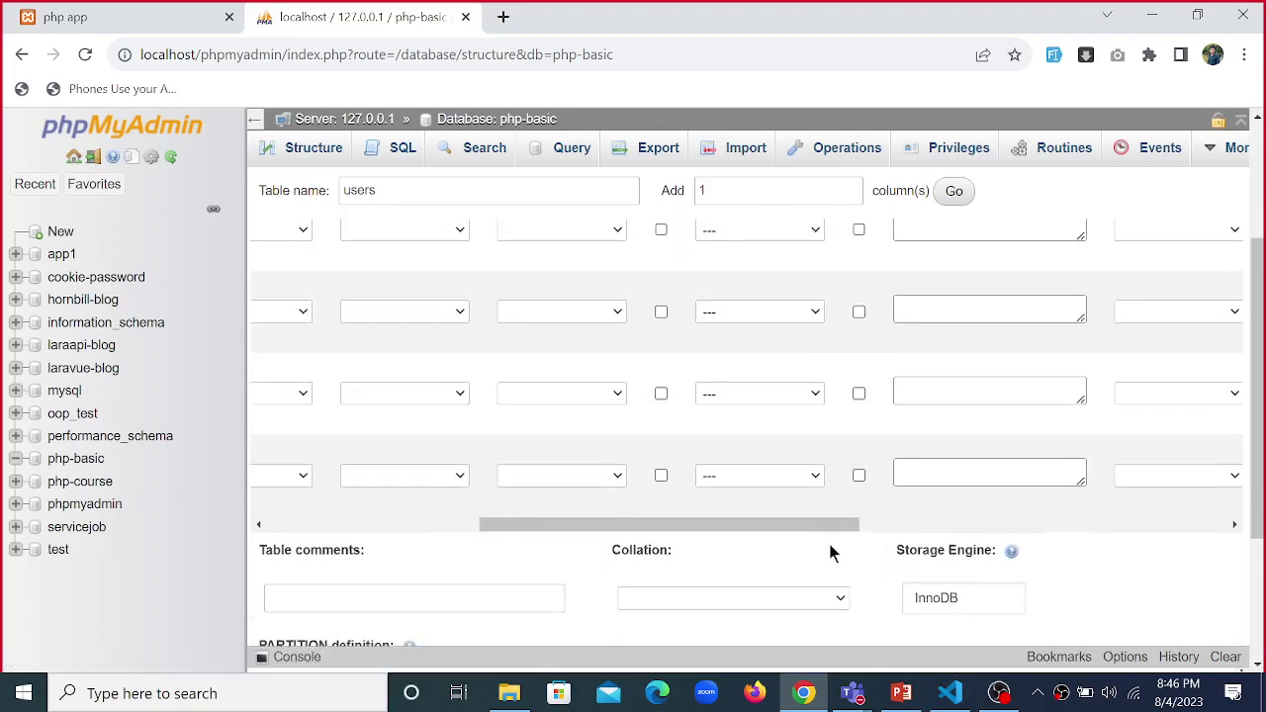
drag(810, 522, 413, 565)
scroll(759, 413, up, 2)
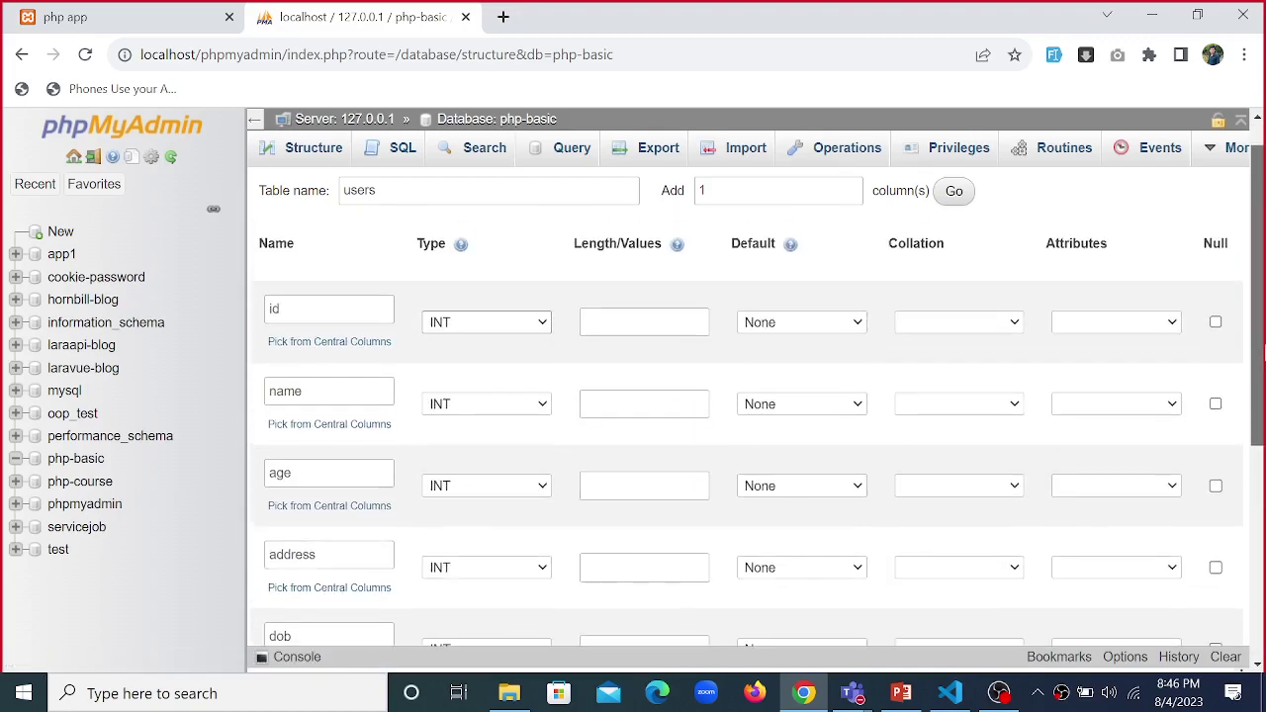
- Check the PowerPoint slide for the name column's type and set name to VARCHAR with length 100 in phpMyAdmin
click(902, 692)
click(656, 421)
double_click(656, 422)
key(alt+Tab)
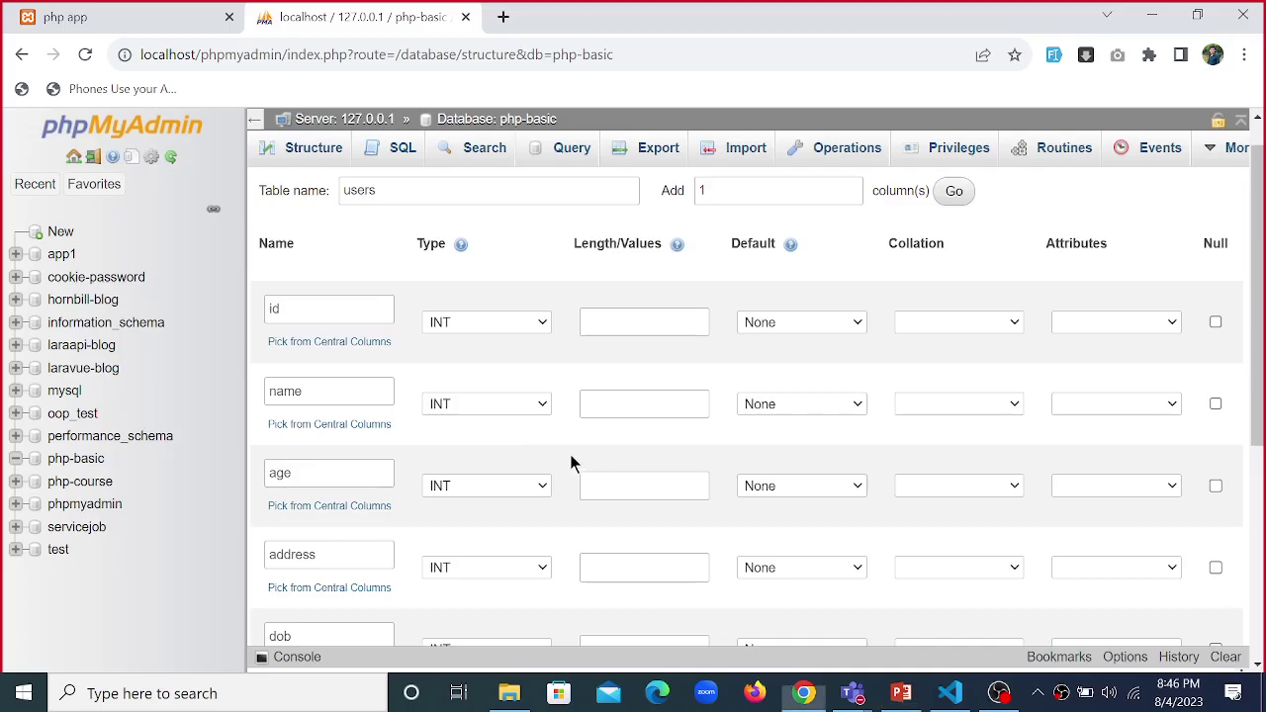
click(489, 402)
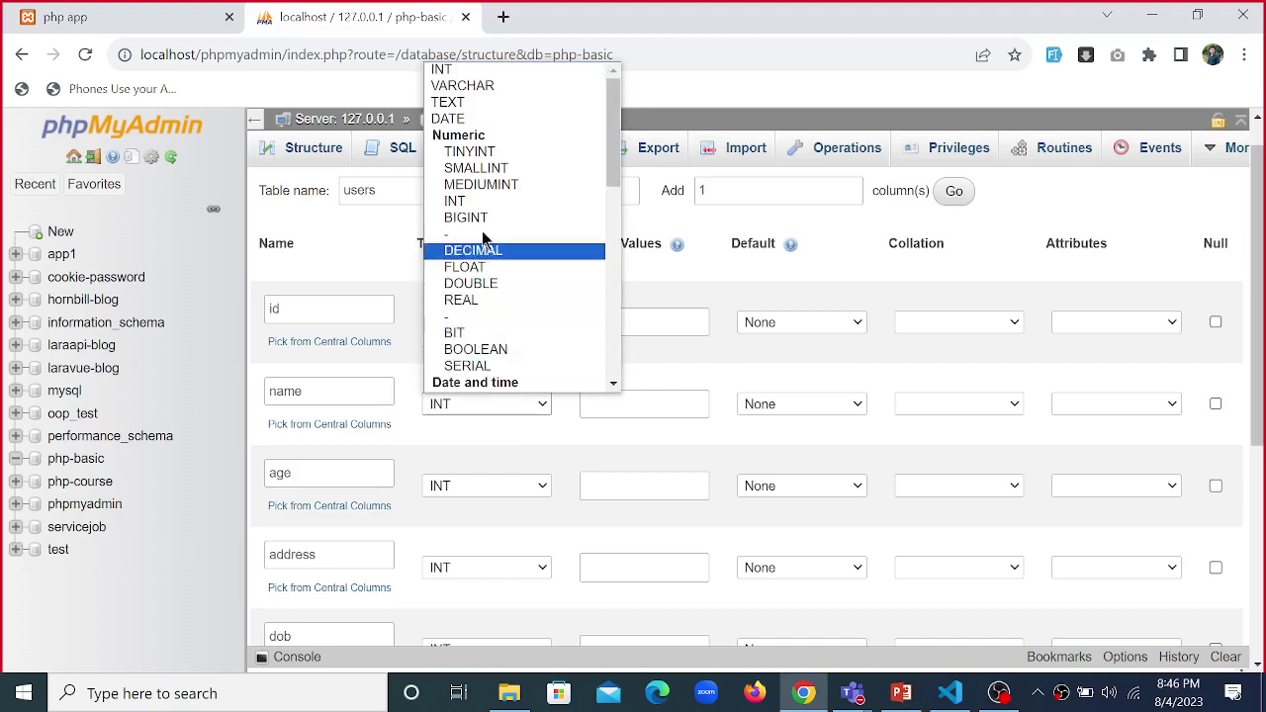
click(489, 87)
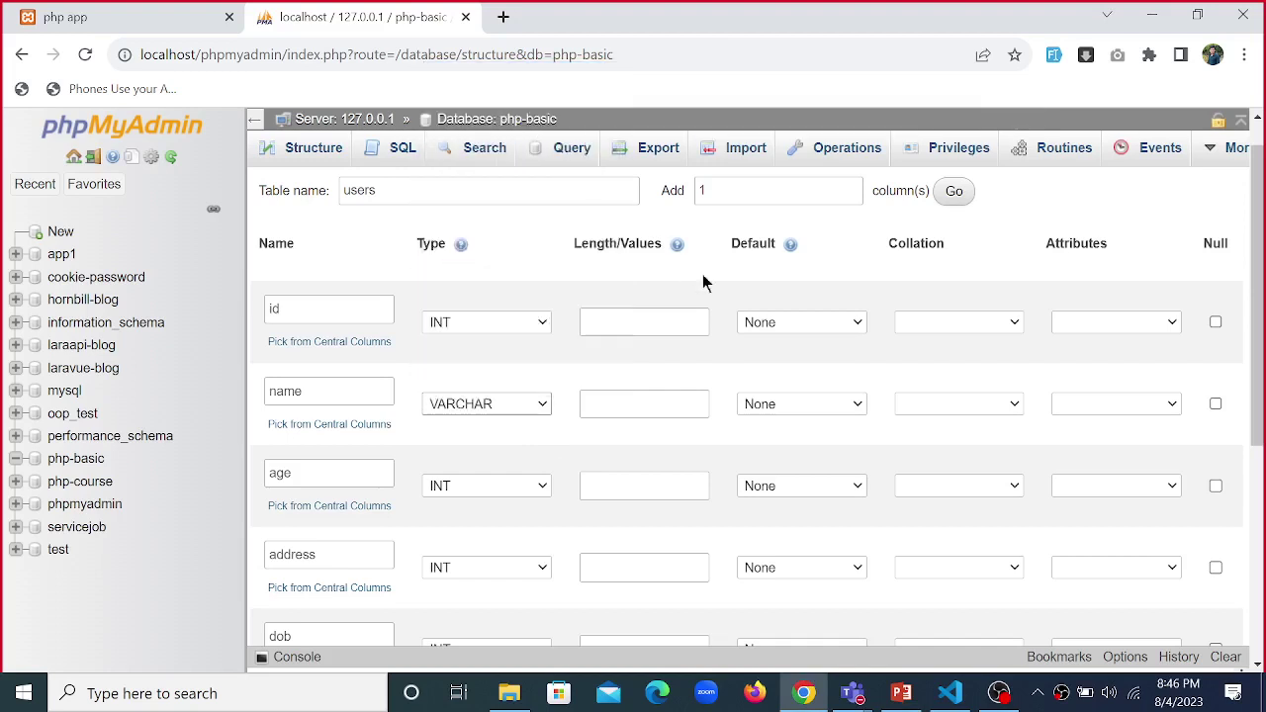
click(636, 406)
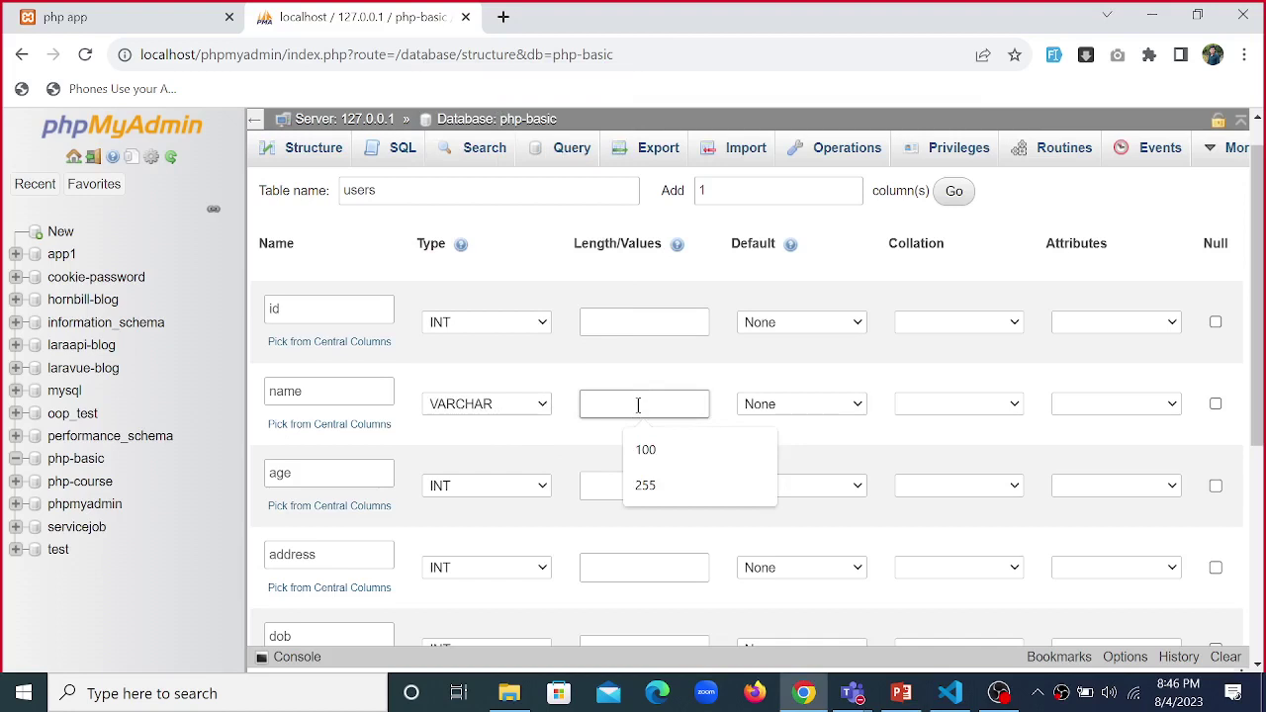
click(670, 450)
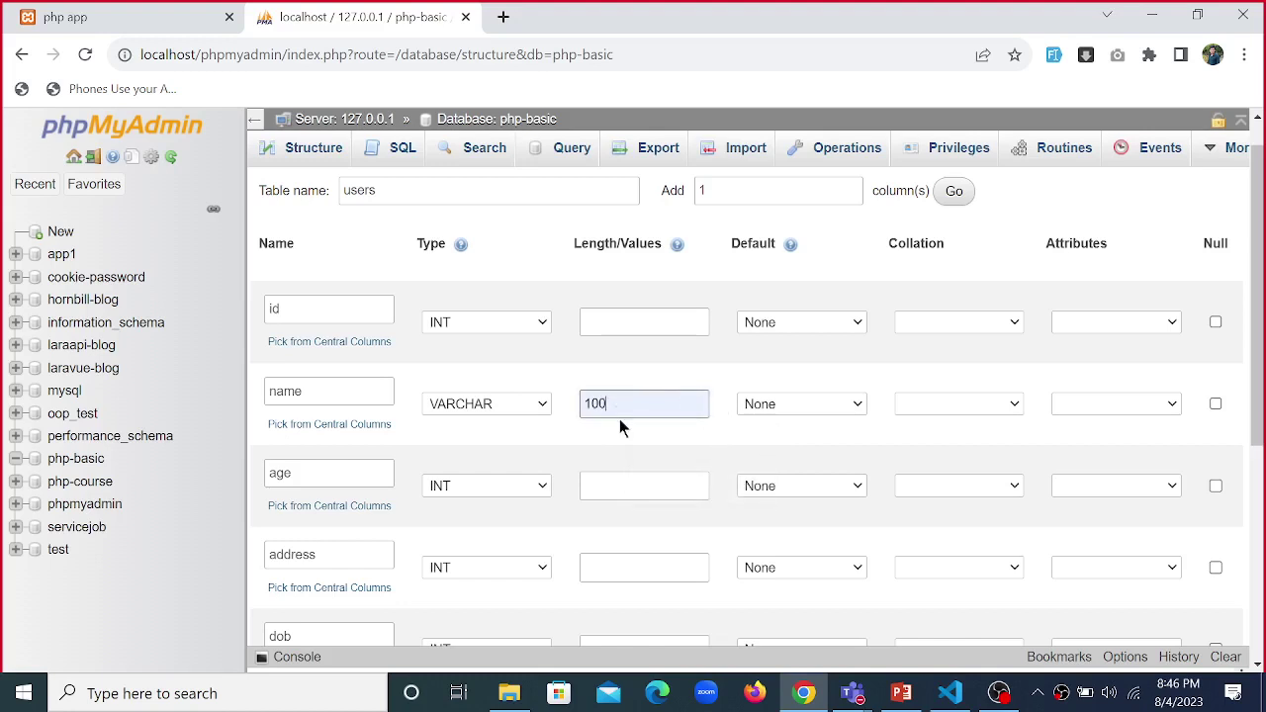
- Set the address column's type to TEXT in the users table
drag(1262, 322, 1263, 369)
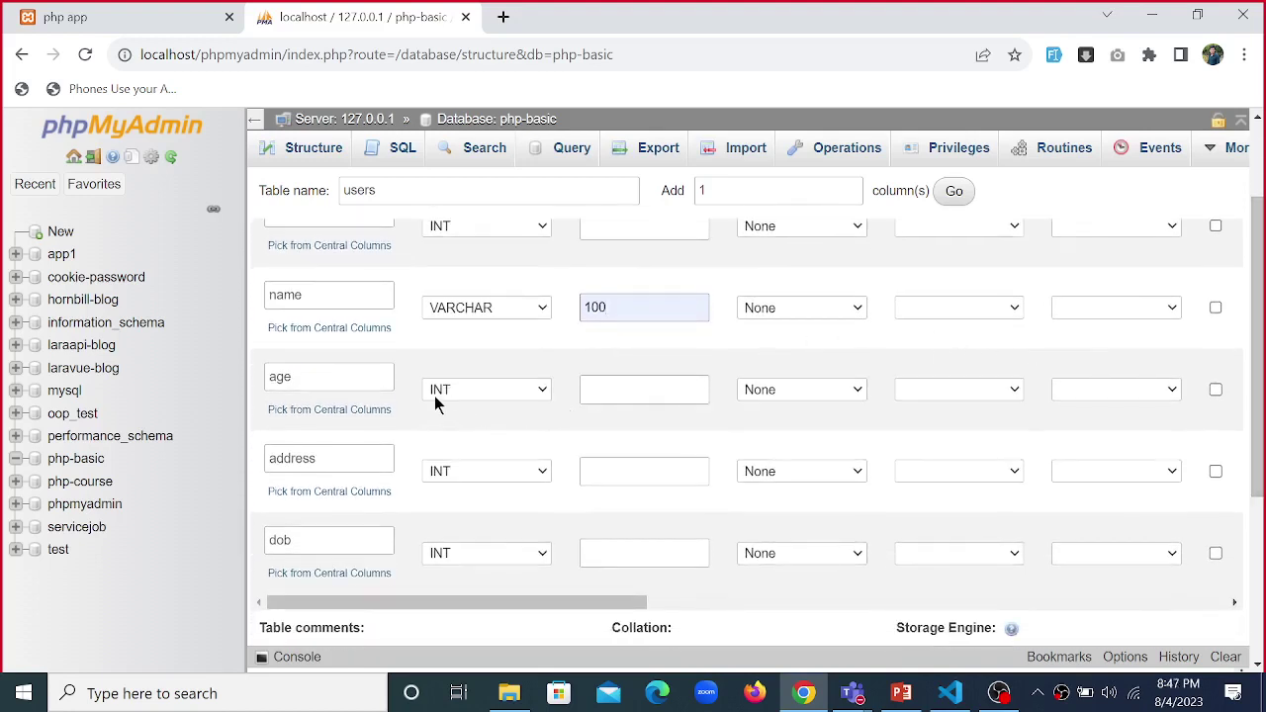
click(657, 393)
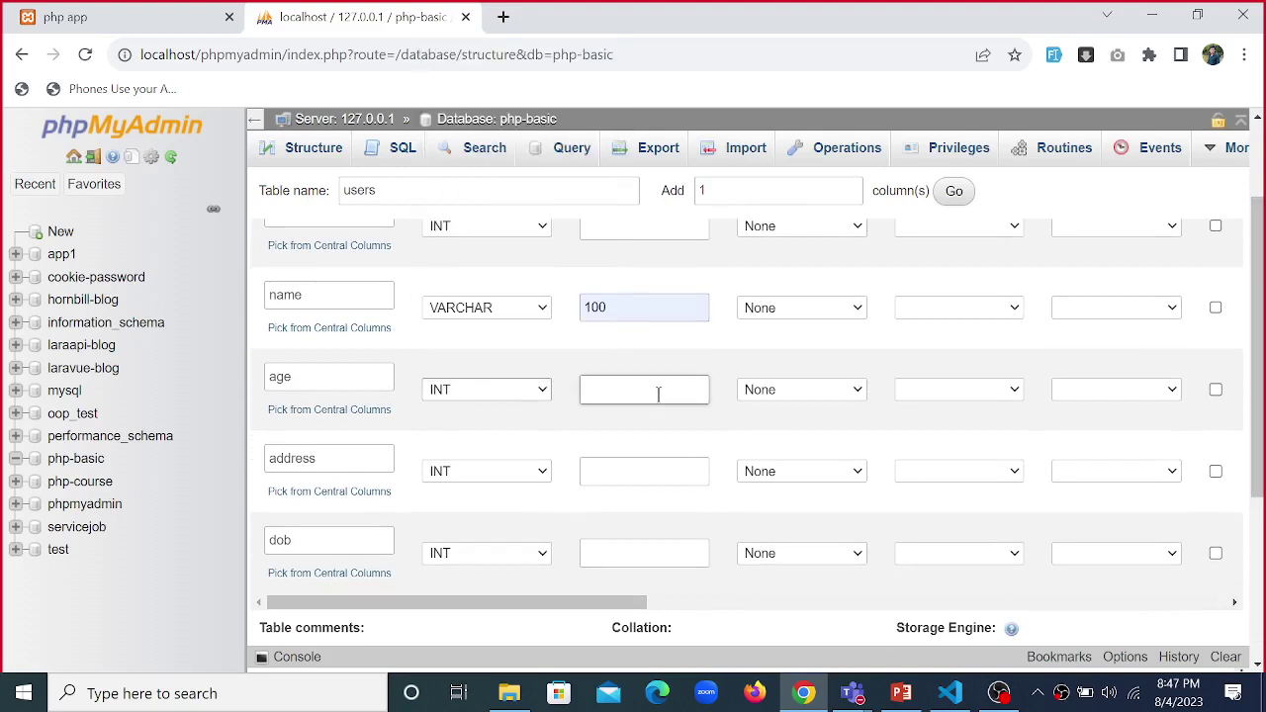
click(609, 364)
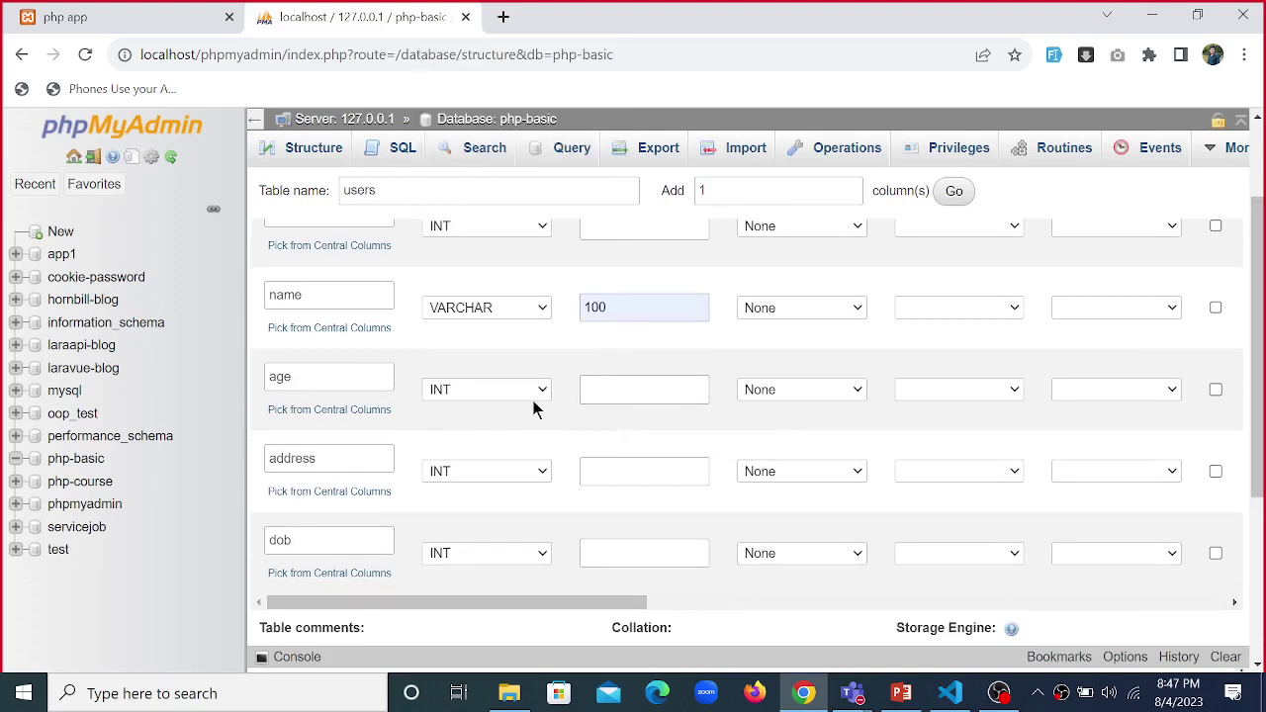
click(505, 479)
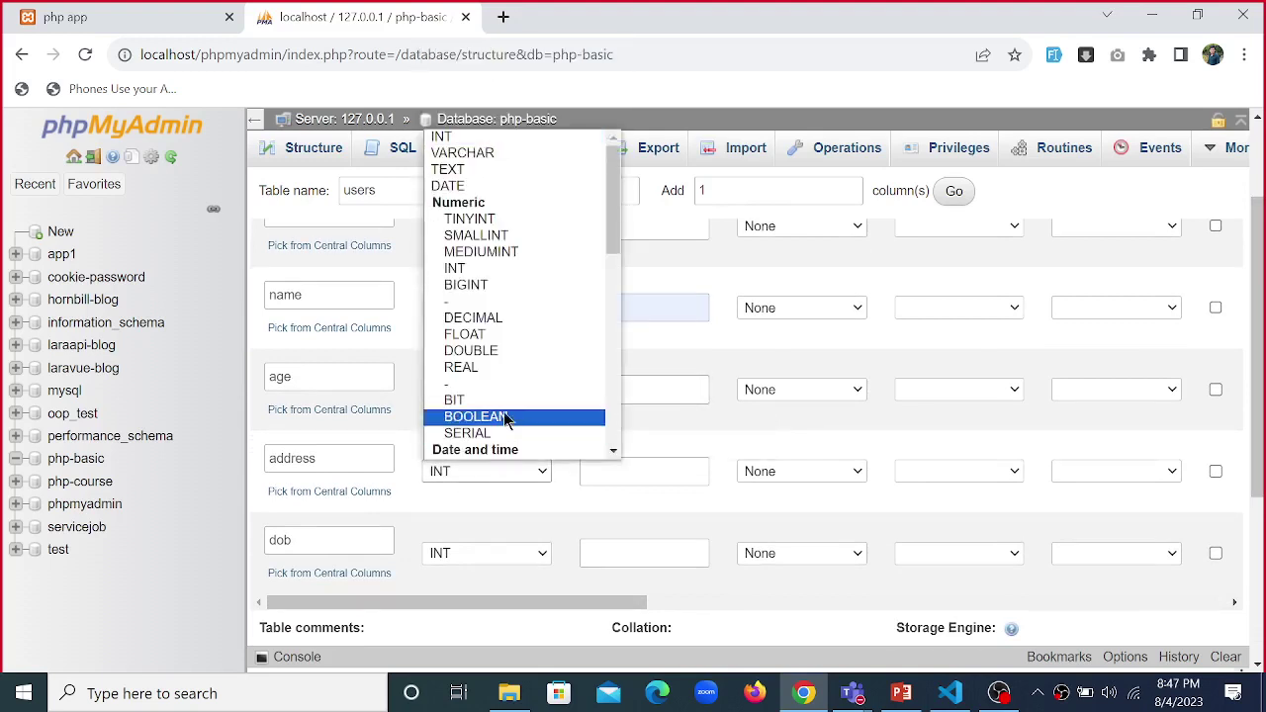
click(463, 174)
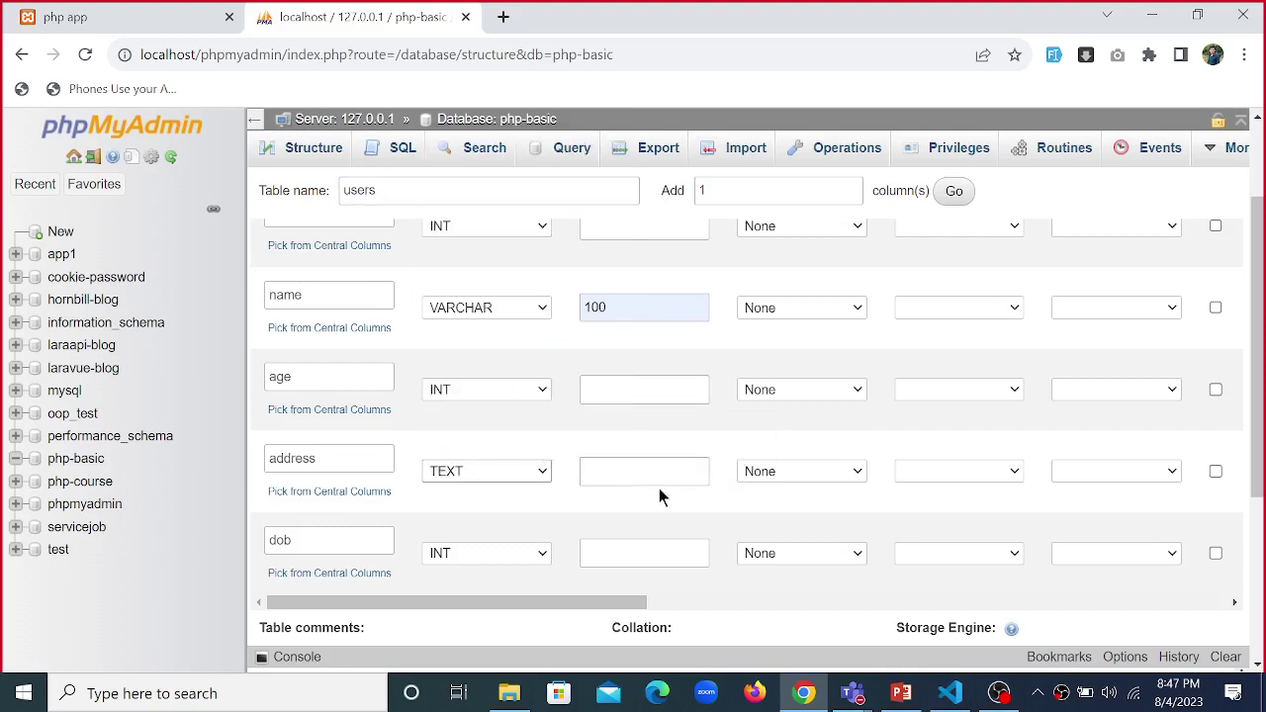
- Set the dob column's type to DATE in the users table definition
click(500, 552)
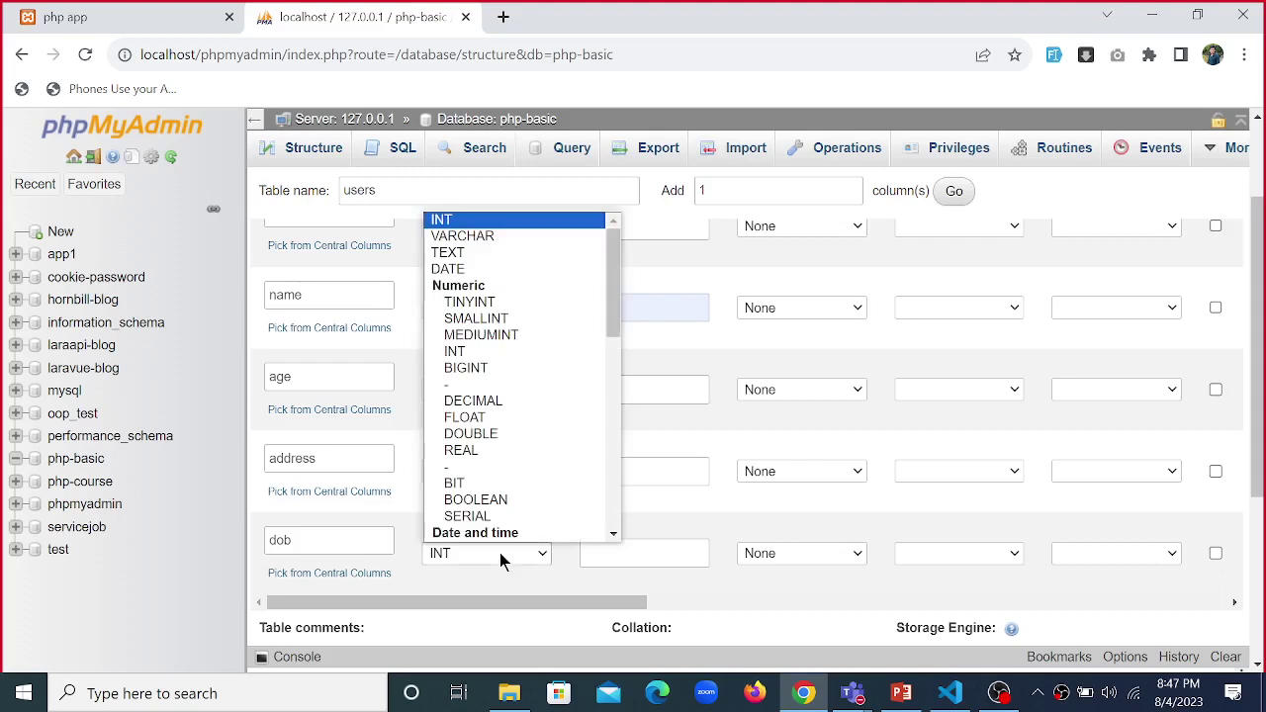
click(463, 273)
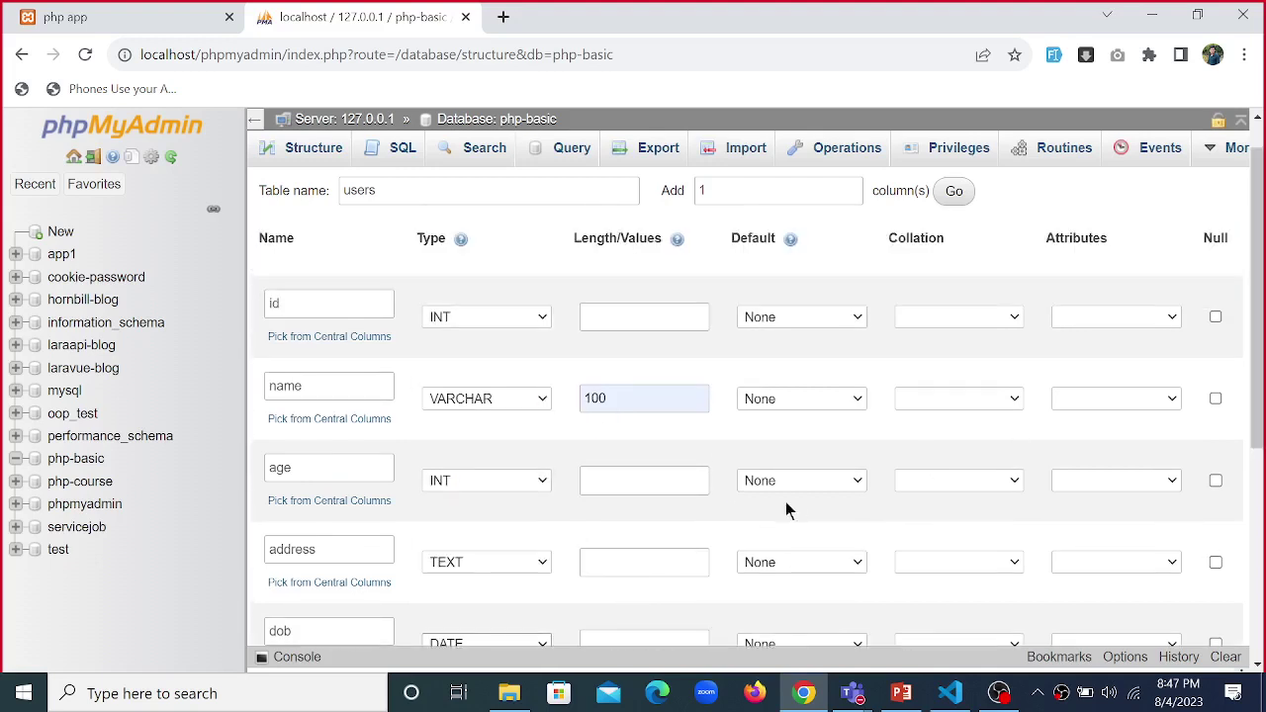
scroll(1261, 395, down, 2)
drag(1263, 395, 1263, 367)
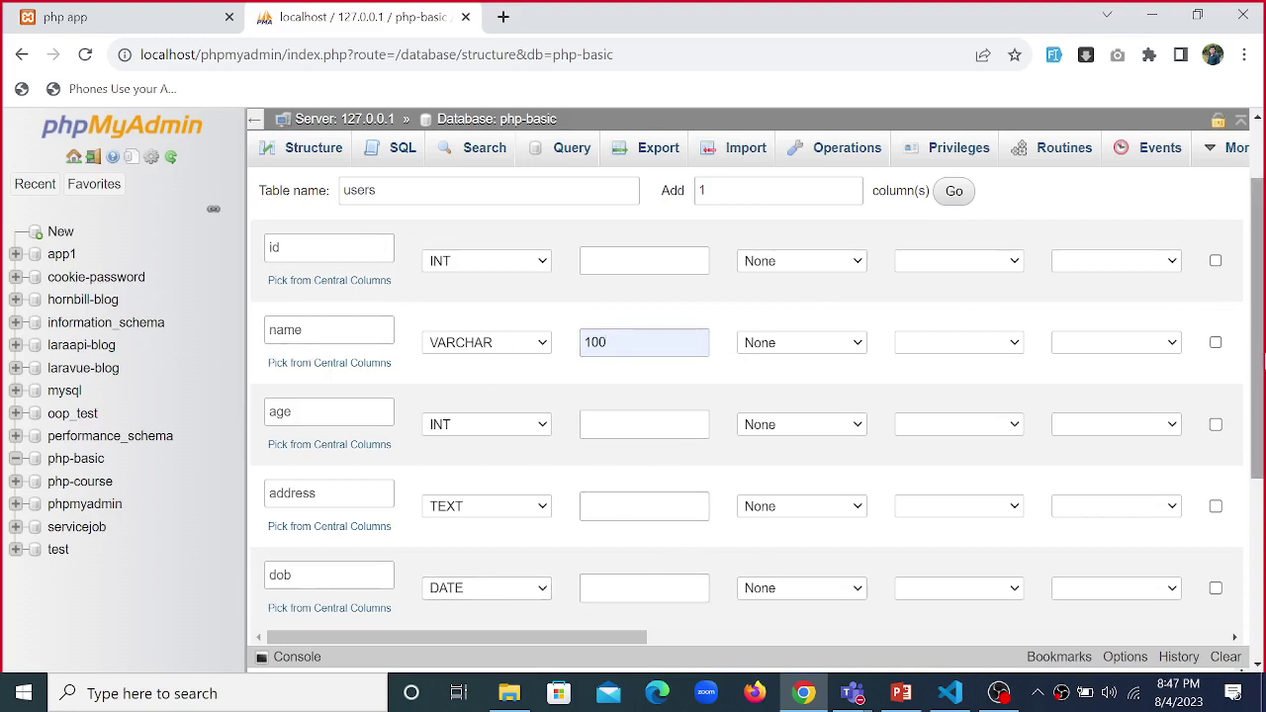
- Review the column definitions, index settings and table options of the new users table
drag(1257, 326, 1256, 506)
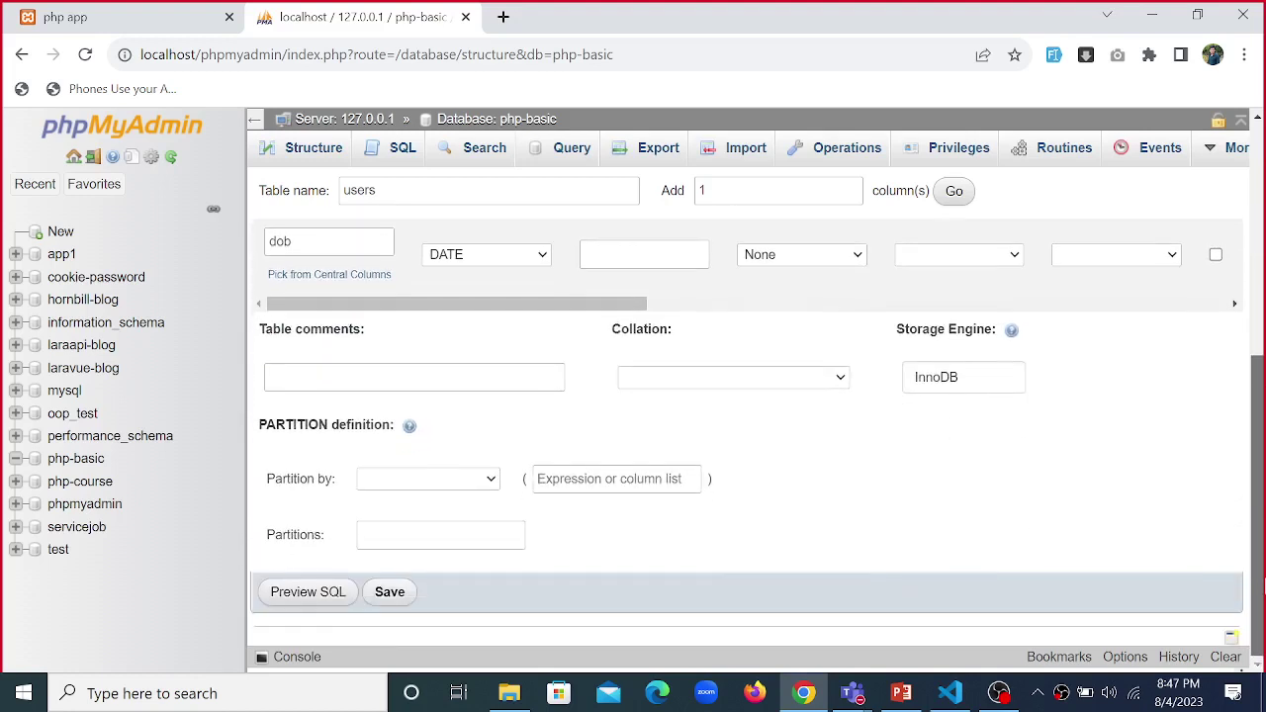
scroll(681, 581, up, 3)
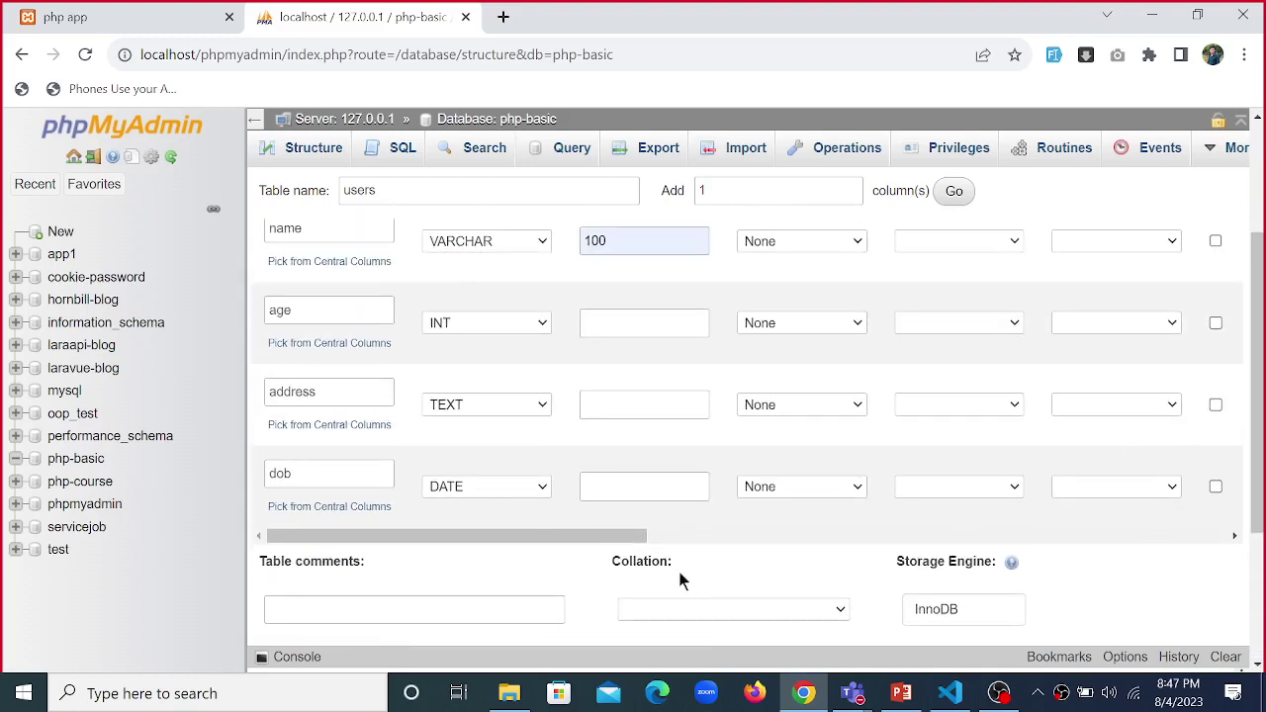
drag(608, 539, 825, 550)
drag(1256, 376, 1257, 501)
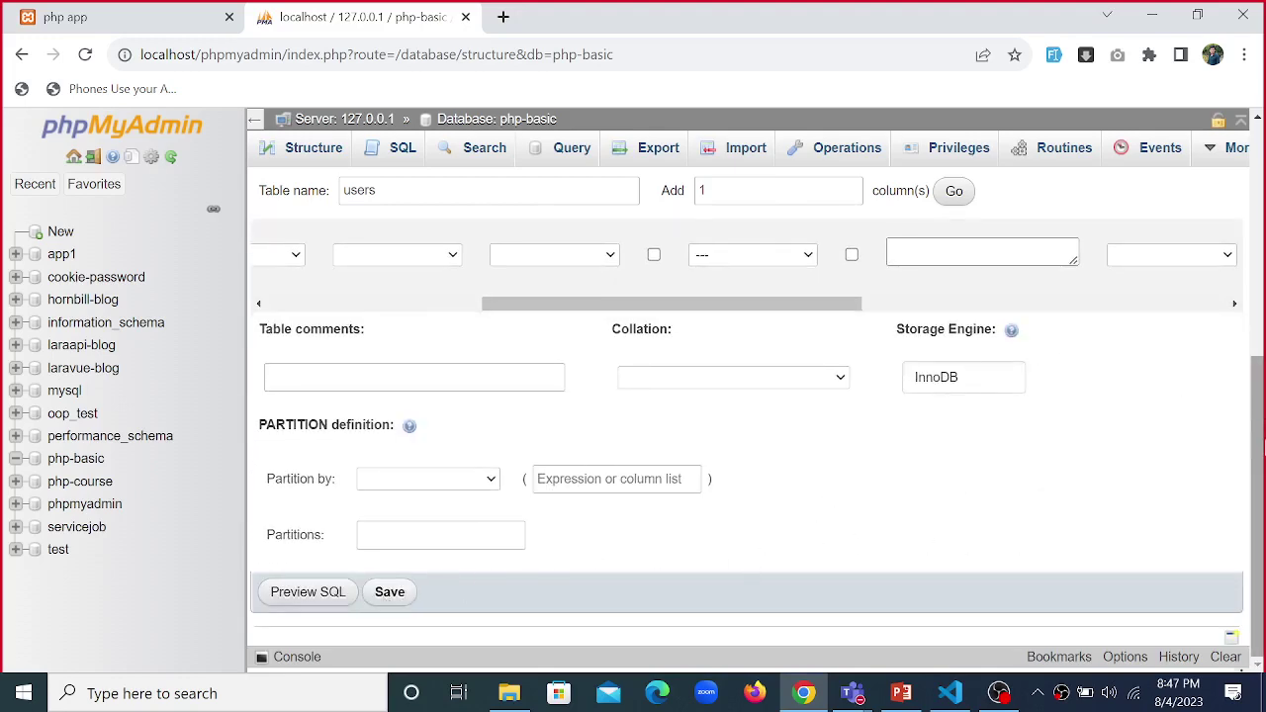
scroll(1256, 455, up, 2)
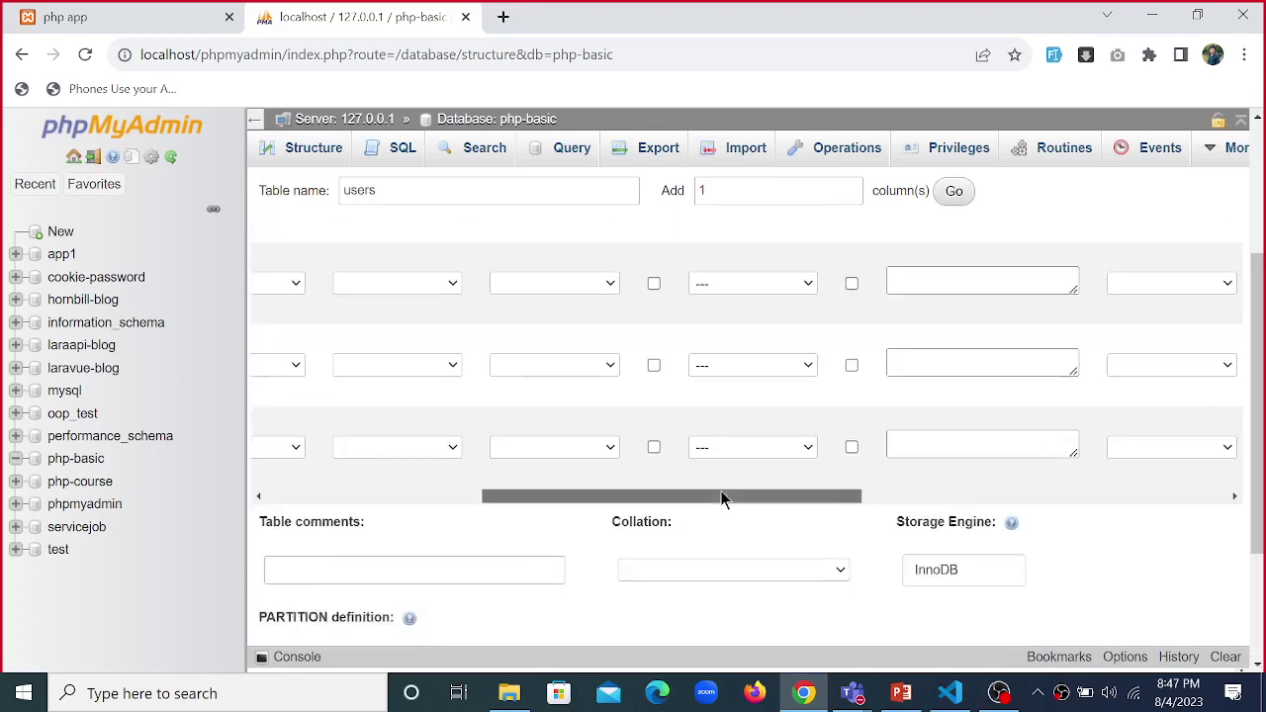
drag(722, 498, 326, 528)
scroll(1257, 455, up, 2)
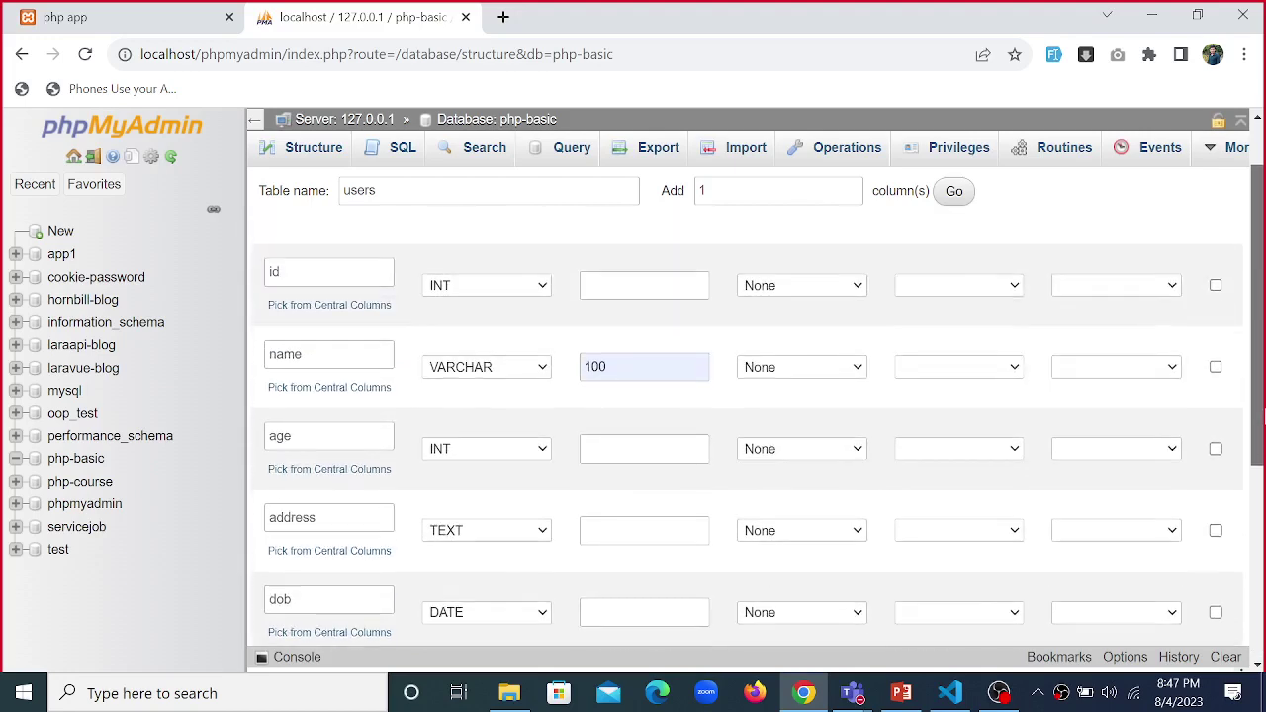
scroll(1262, 415, down, 1)
scroll(1261, 417, up, 1)
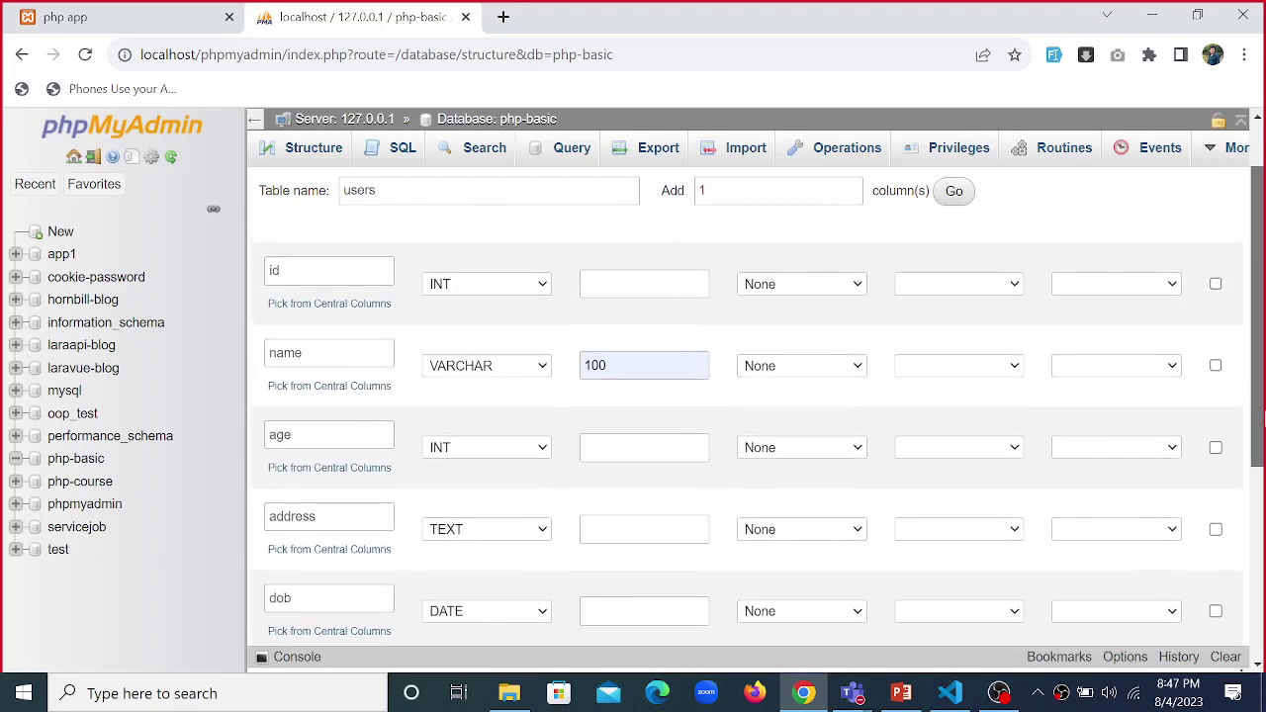
scroll(1261, 416, up, 1)
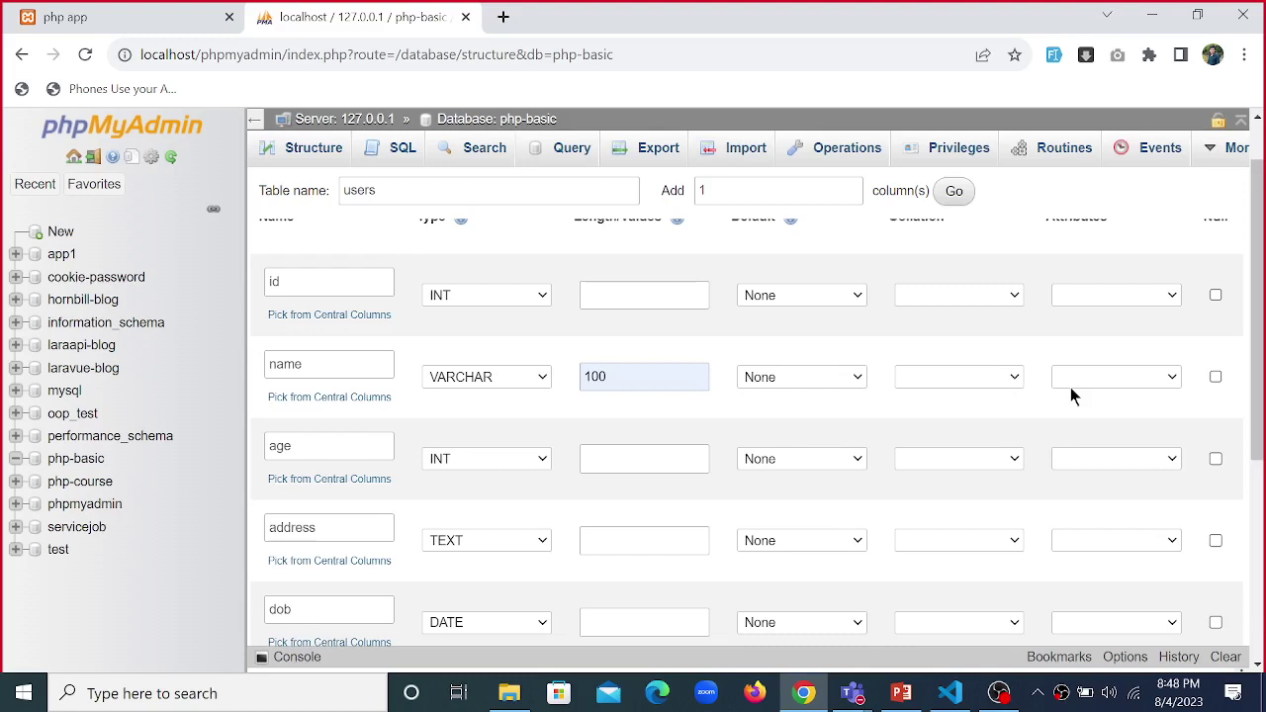
- Save the users table definition to create the table in the php-basic database
drag(1259, 342, 1259, 455)
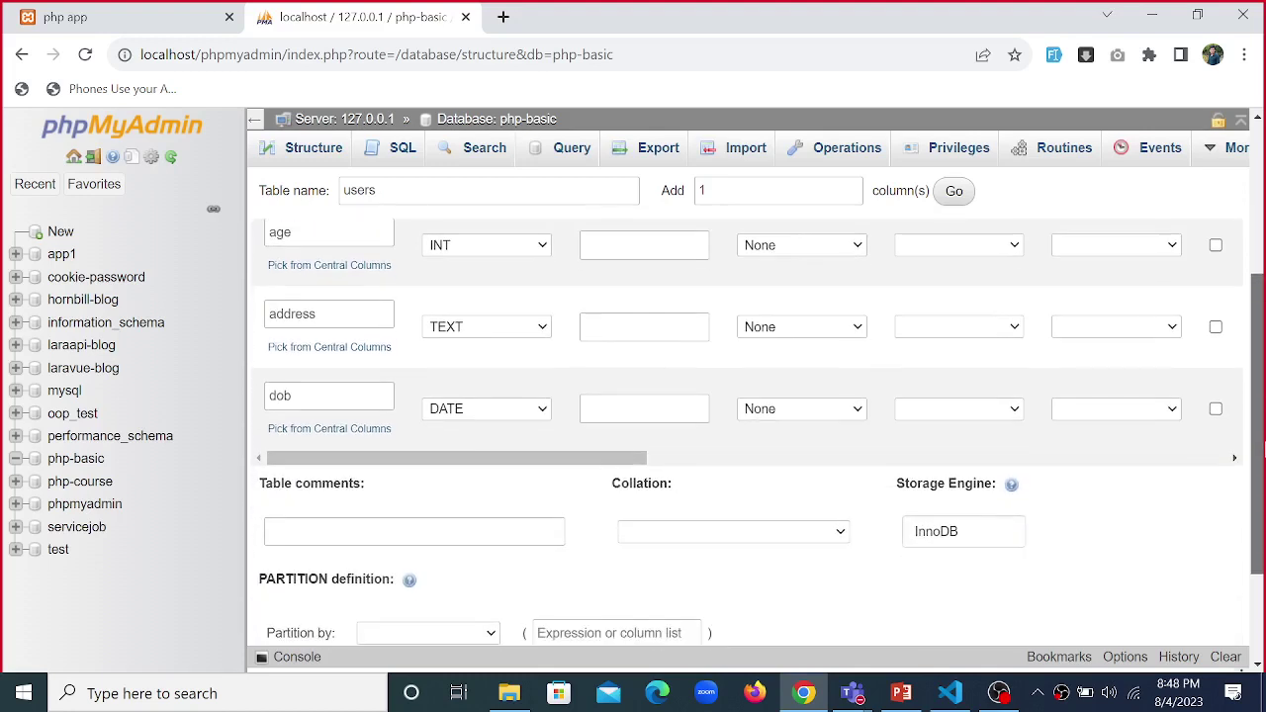
scroll(811, 574, down, 2)
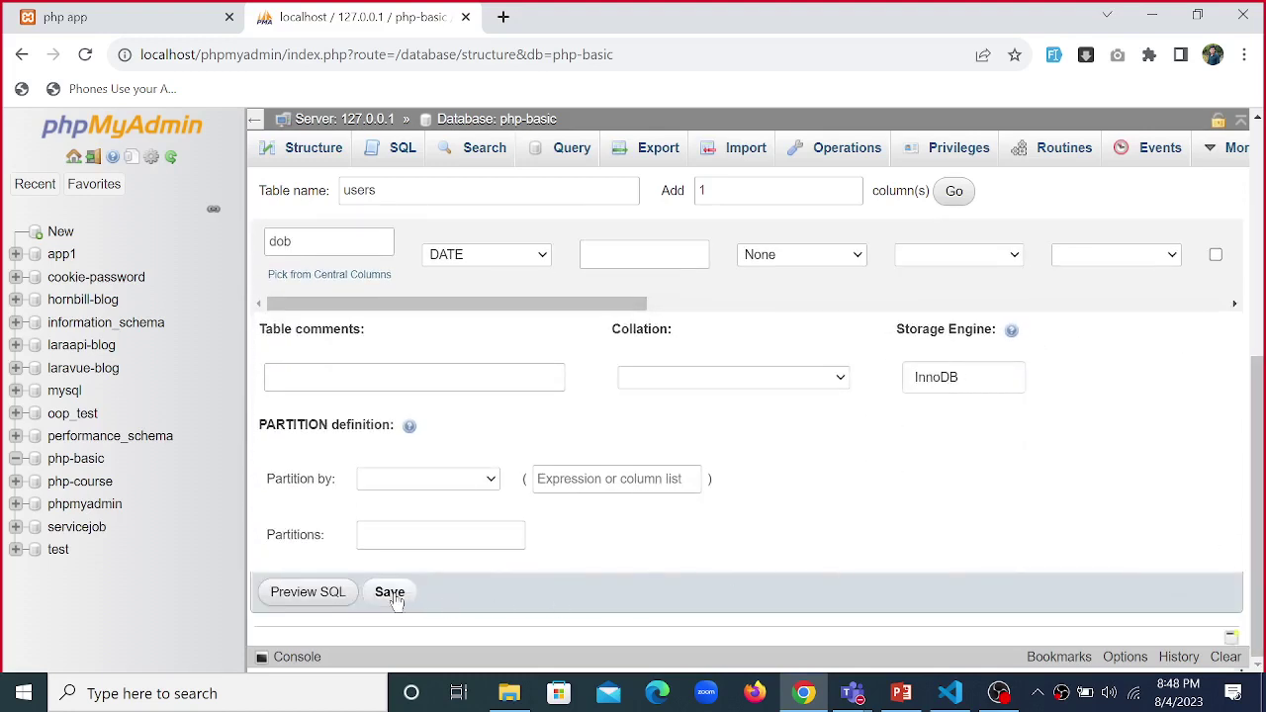
click(391, 593)
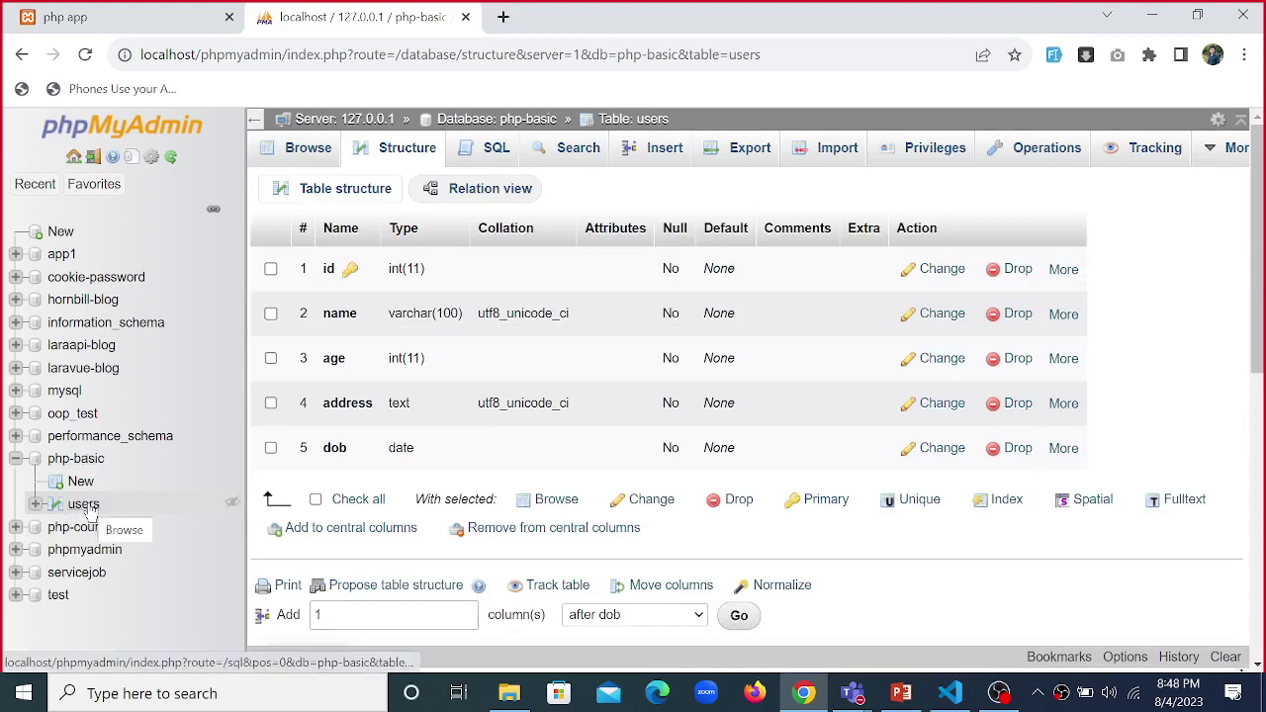
- Examine the users table's structure, including the columns' types, collations and Null settings
click(85, 506)
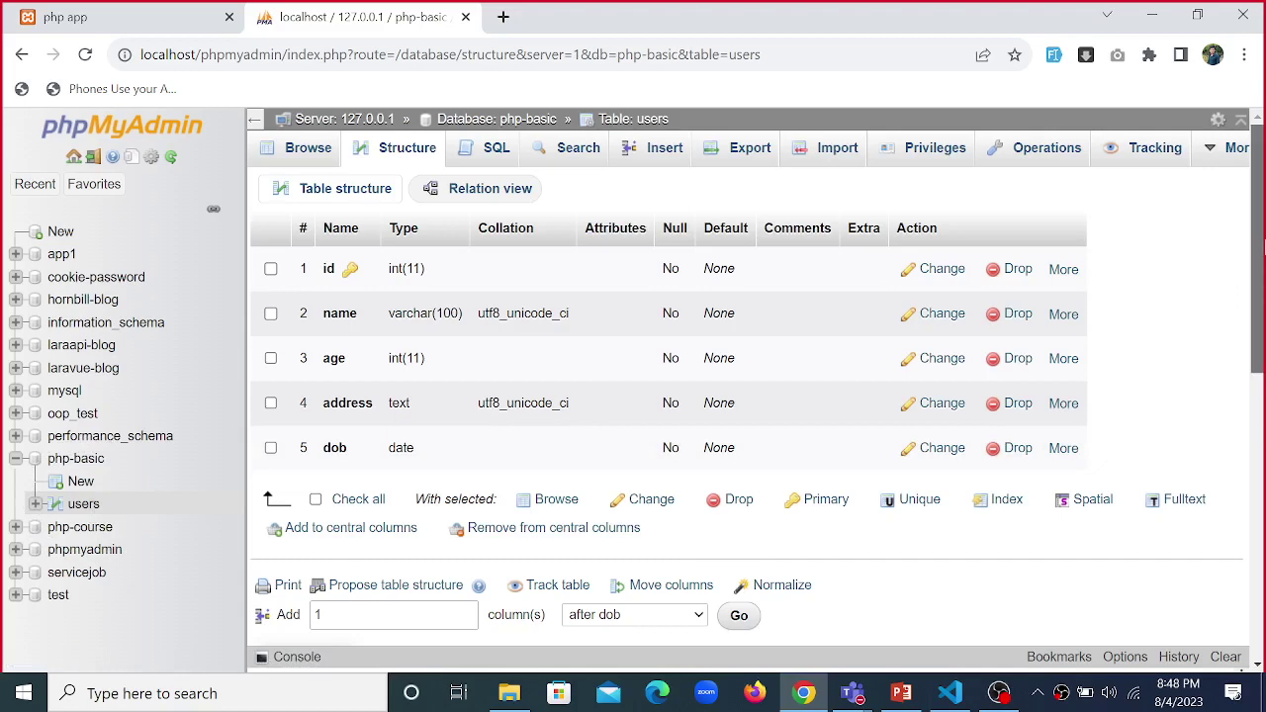
scroll(1256, 258, down, 1)
scroll(1257, 257, up, 1)
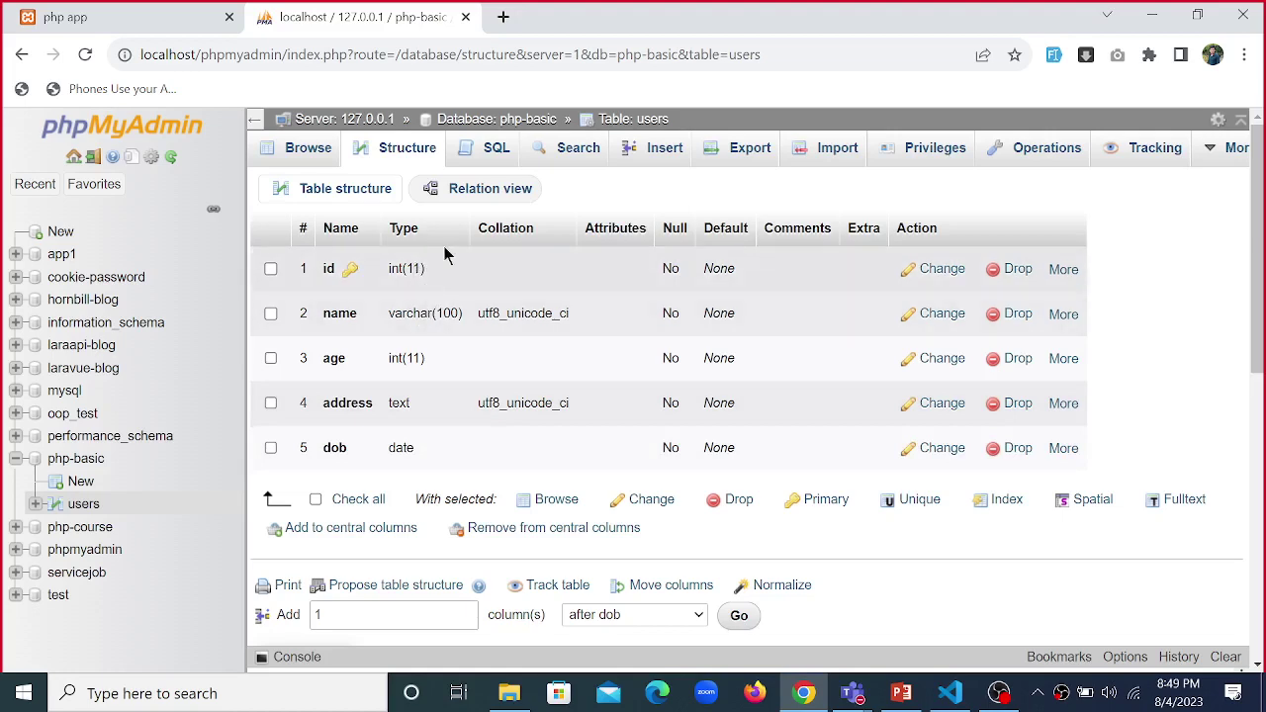
drag(393, 313, 470, 317)
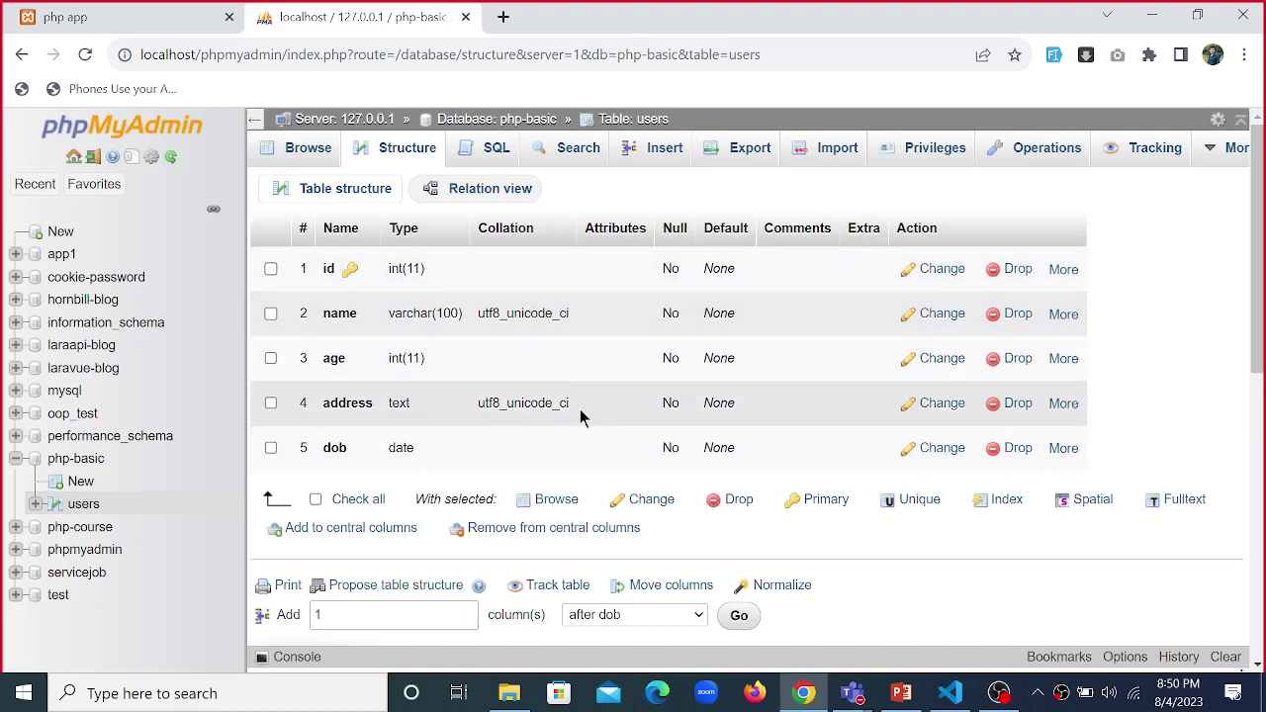
drag(580, 409, 537, 320)
click(537, 319)
double_click(677, 227)
double_click(671, 268)
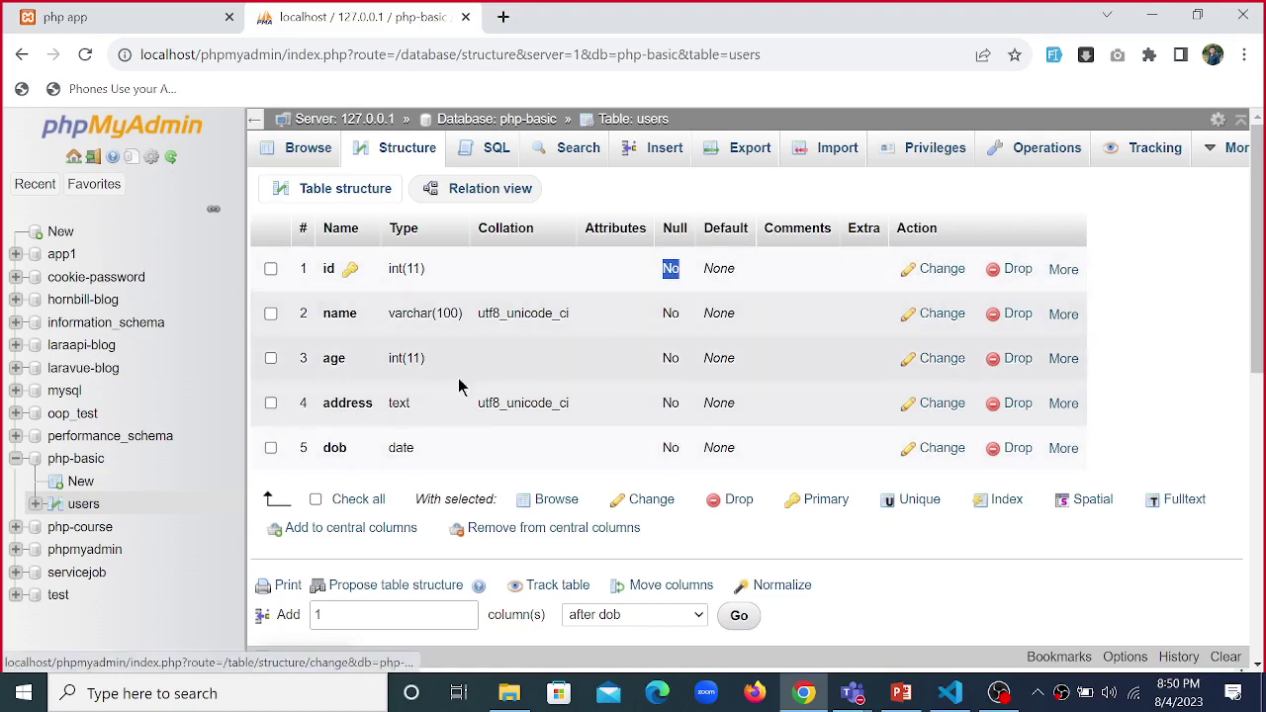
- Inspect the id column's editable definition and return to the users table's structure
click(939, 270)
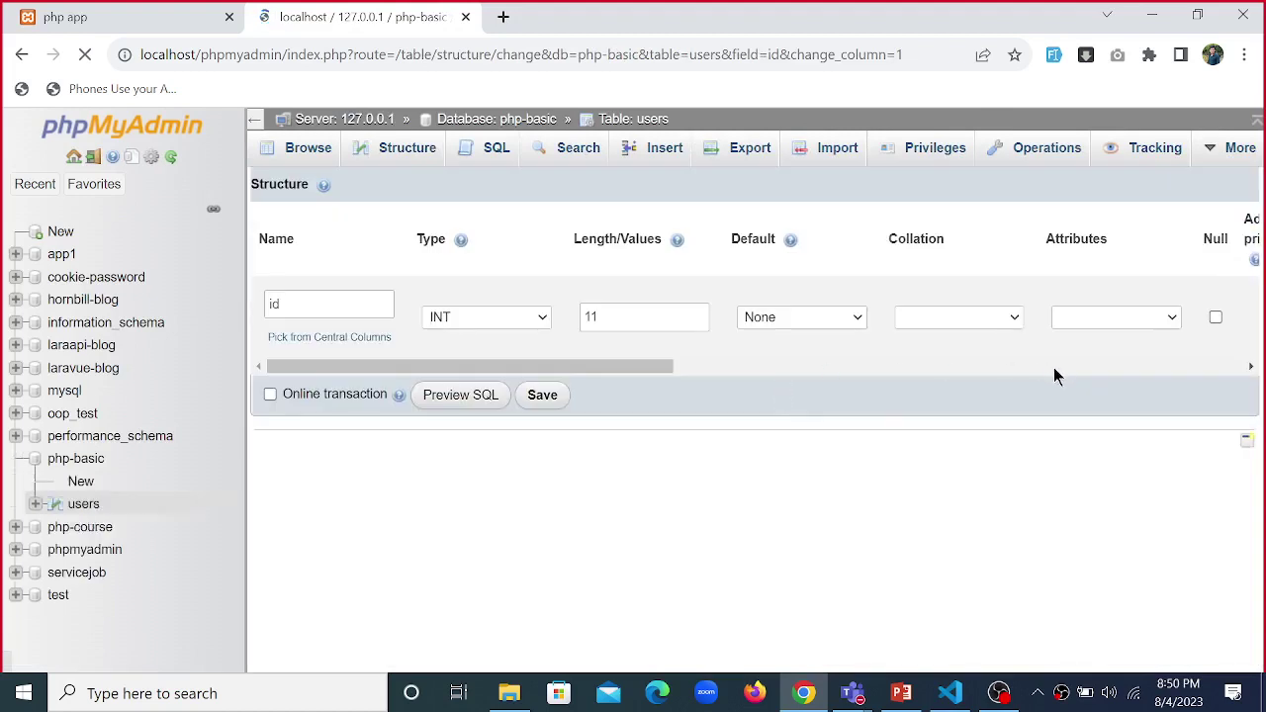
drag(608, 366, 545, 364)
click(395, 162)
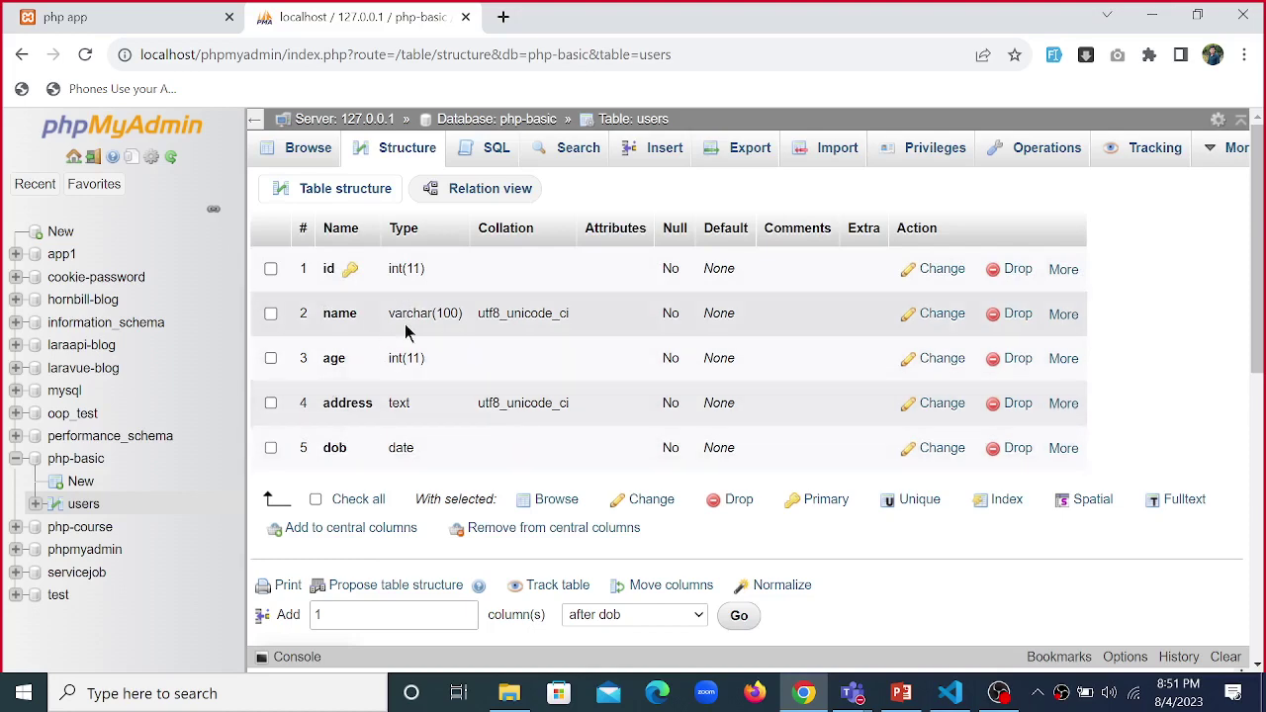
- Enable auto increment (A_I) on the id column of the users table and save the change
click(938, 270)
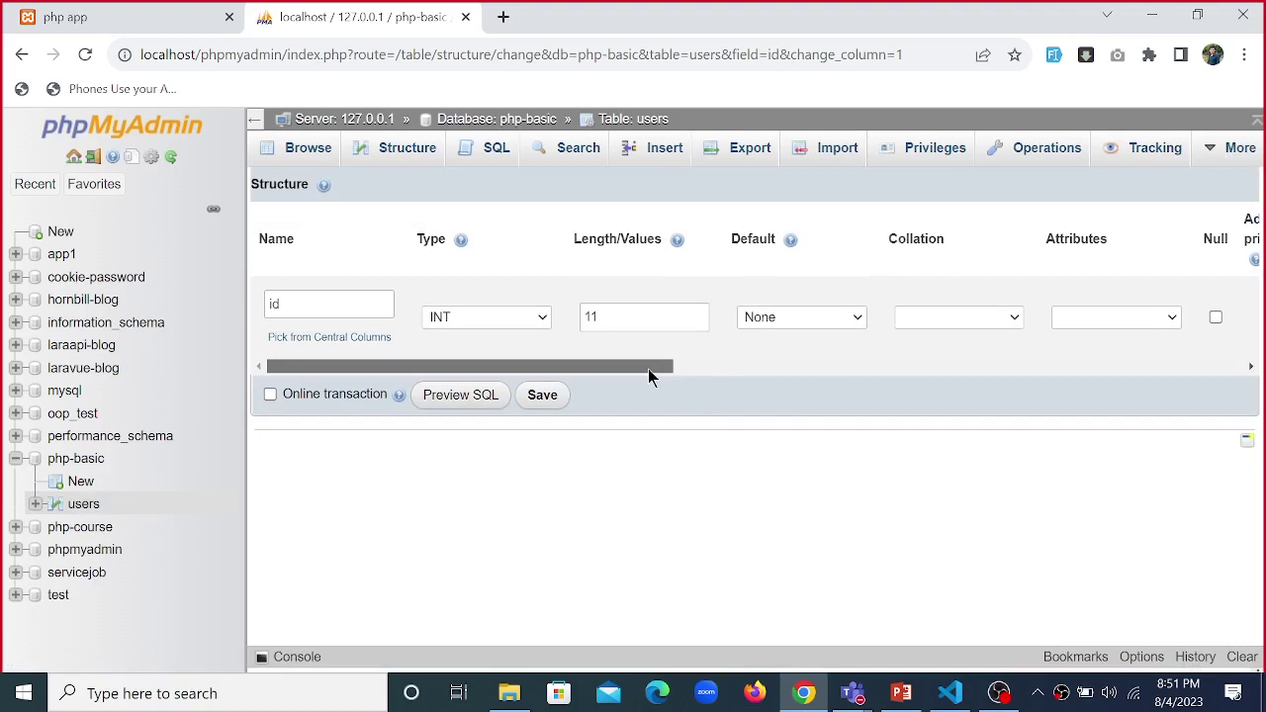
drag(649, 368, 823, 343)
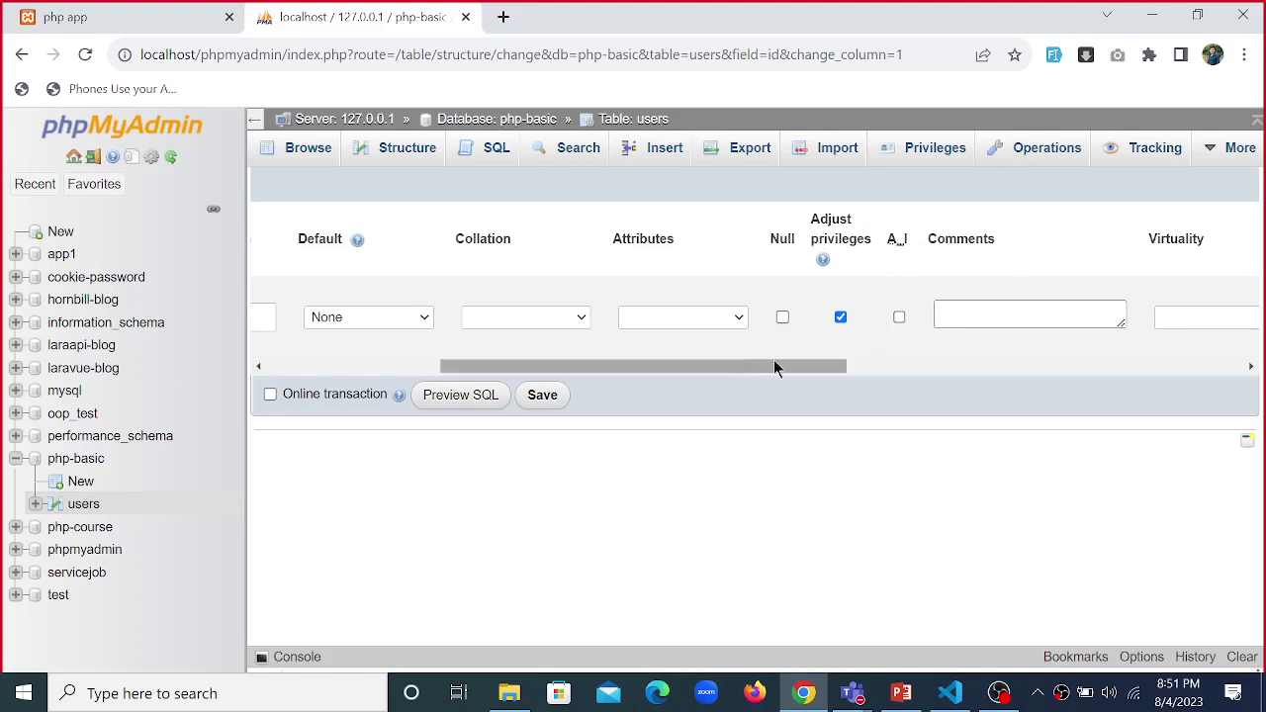
drag(734, 365, 836, 352)
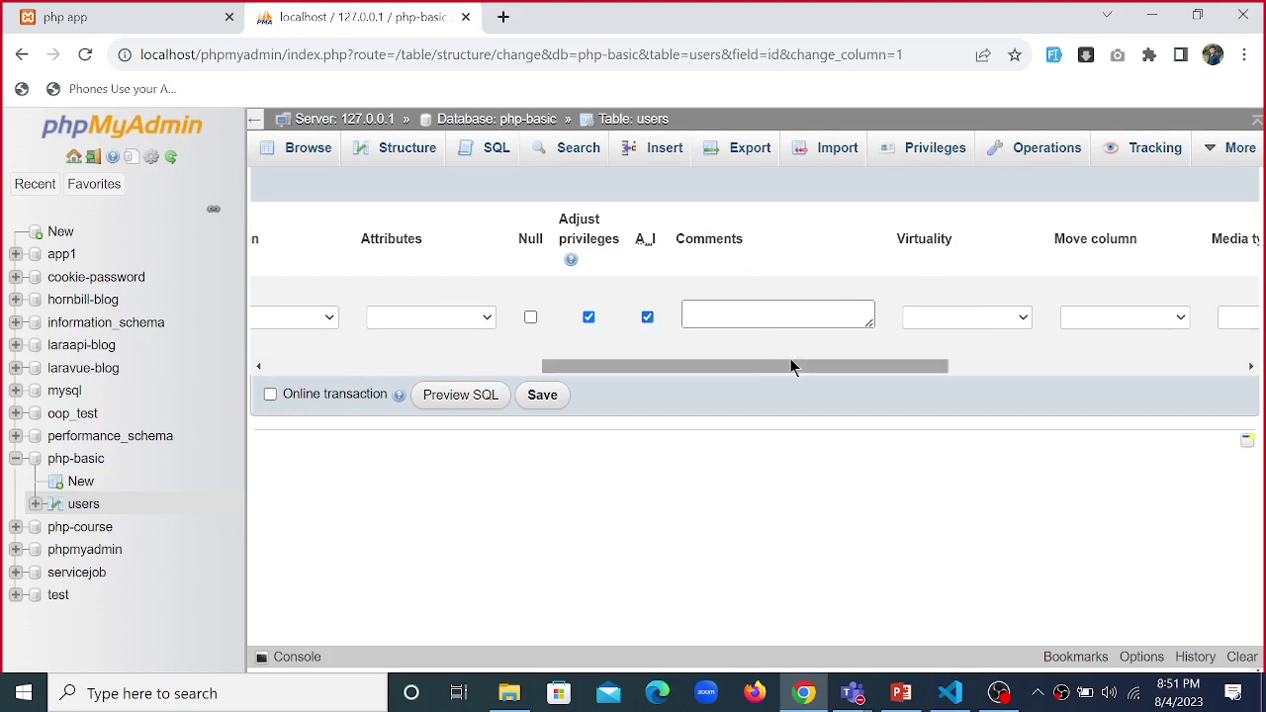
drag(788, 368, 420, 388)
click(542, 395)
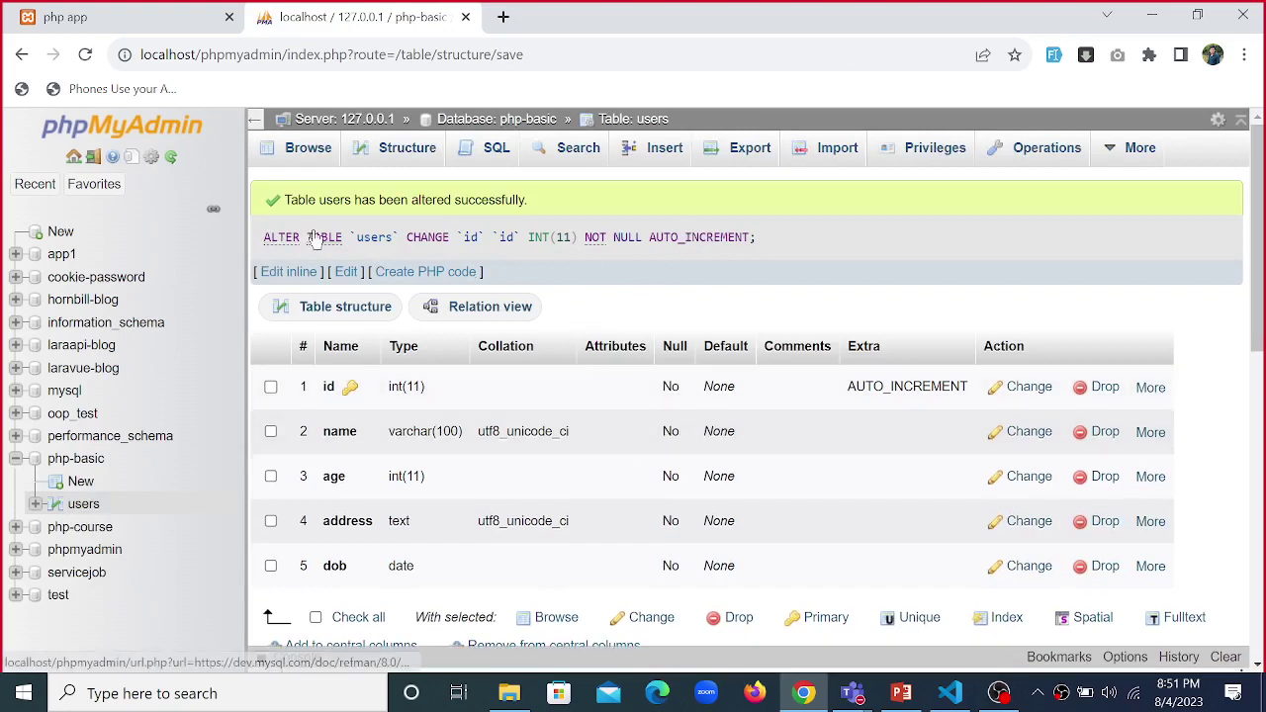
- Examine the generated ALTER TABLE statement part by part and the id column's Extra attribute
drag(782, 251, 254, 238)
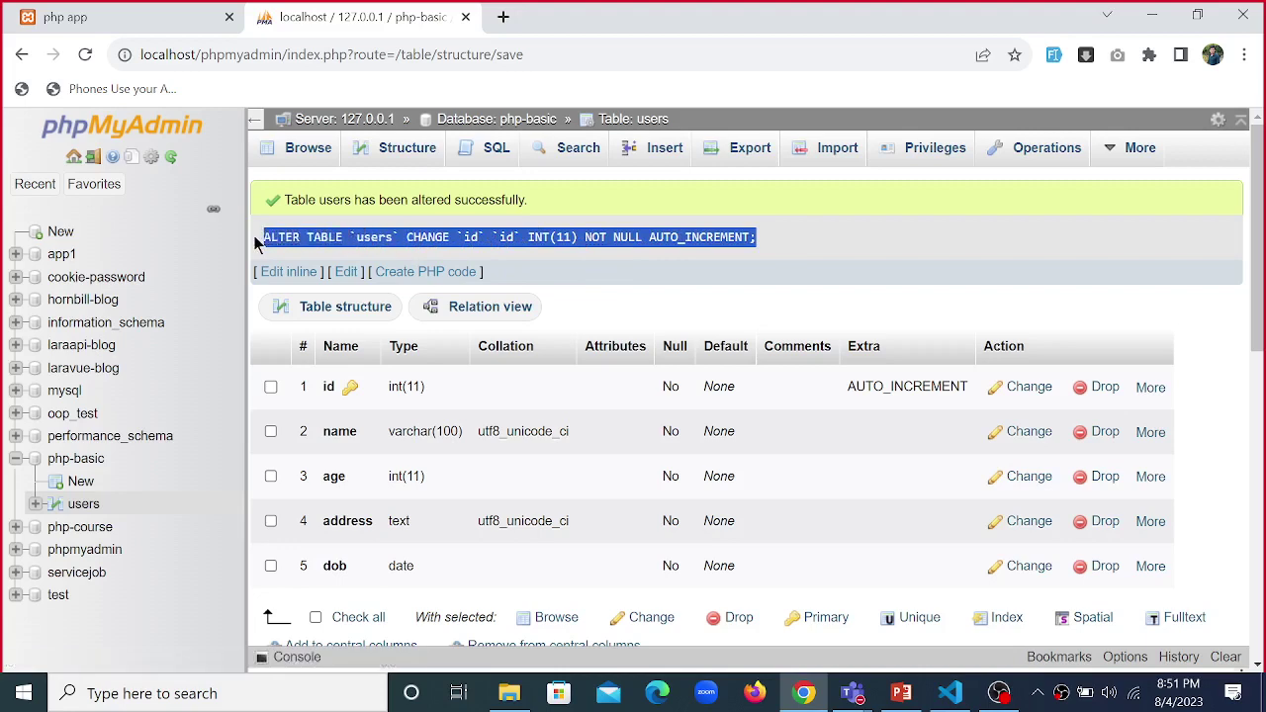
drag(832, 234, 259, 237)
click(334, 242)
double_click(372, 237)
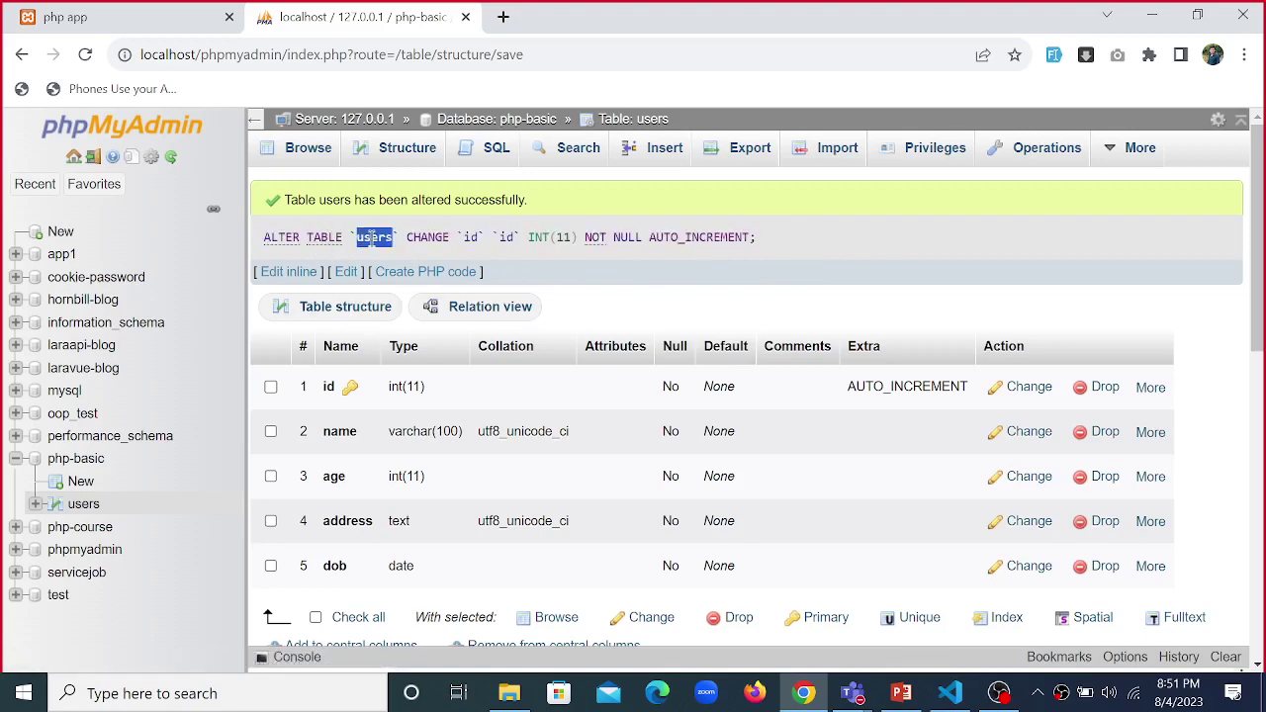
click(434, 241)
drag(482, 238, 566, 238)
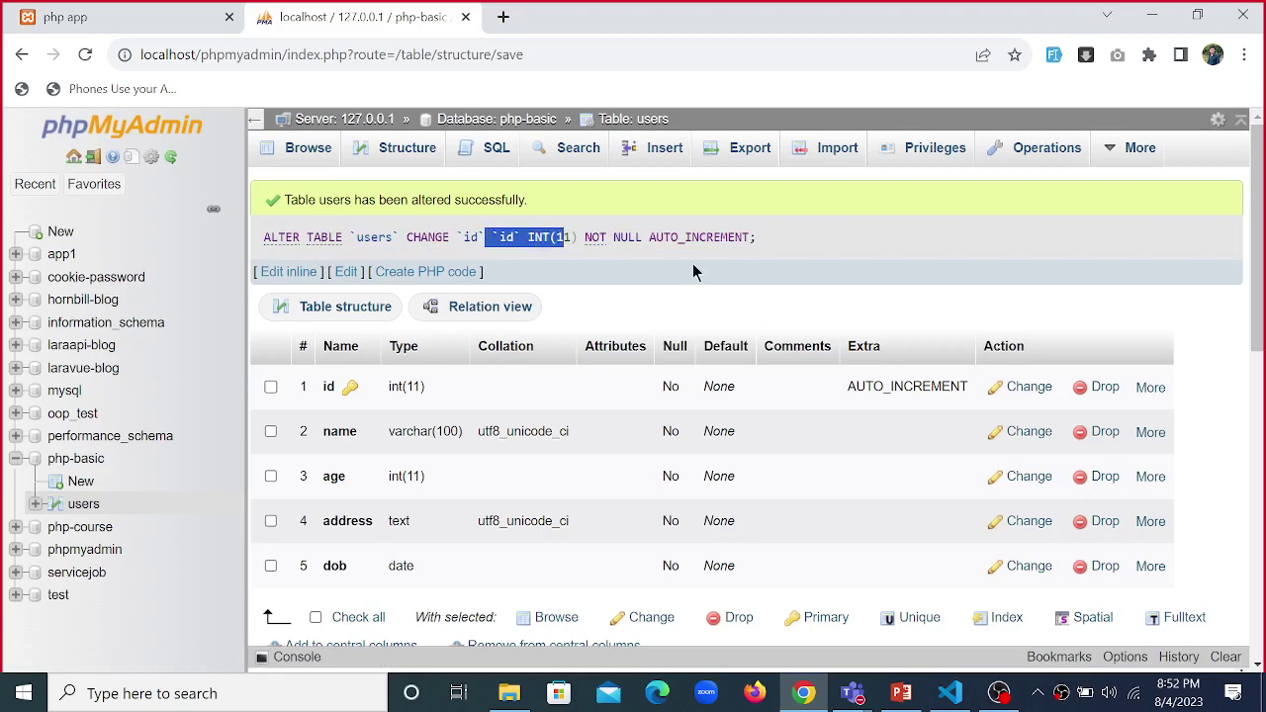
click(690, 247)
drag(649, 238, 757, 238)
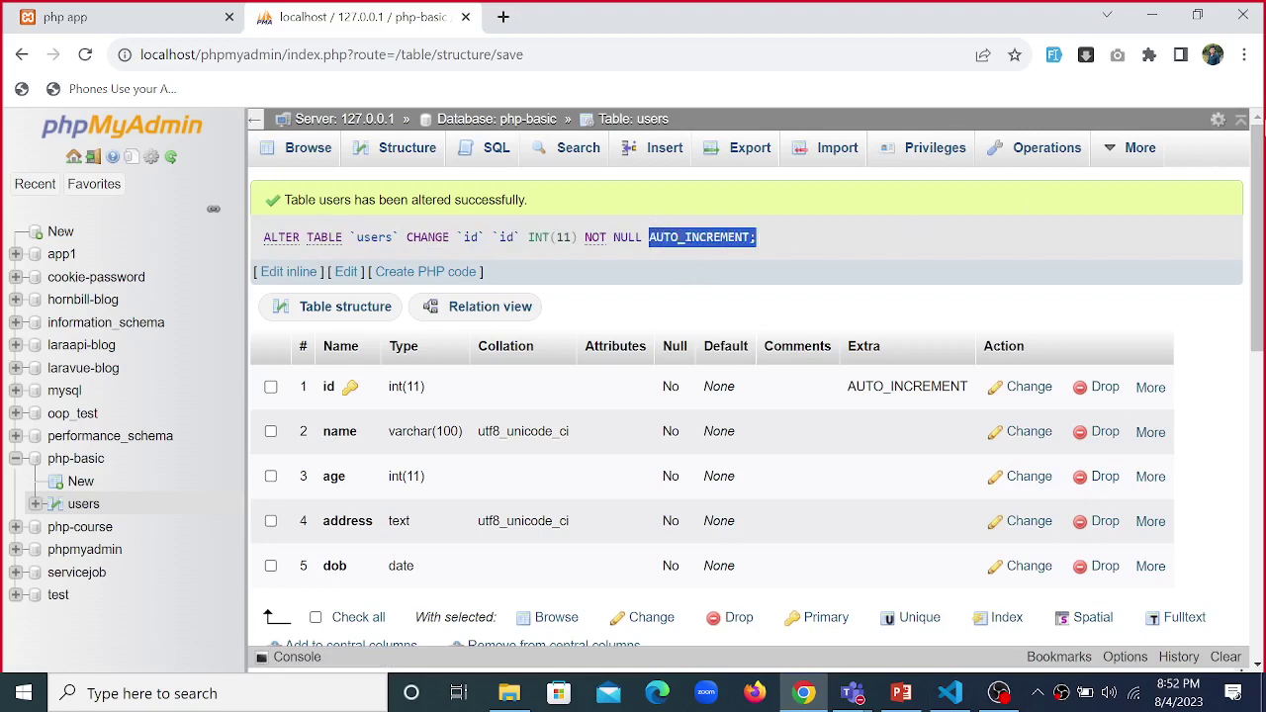
scroll(920, 257, down, 2)
scroll(940, 297, up, 1)
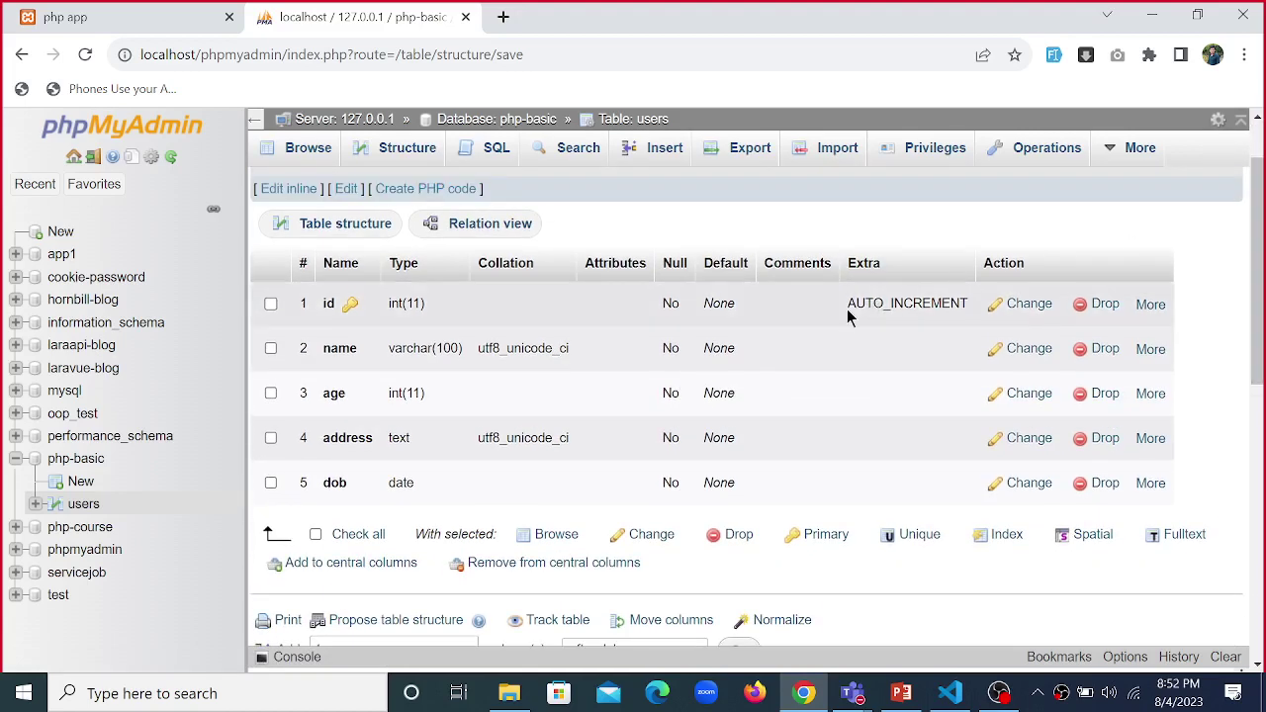
drag(848, 314, 987, 308)
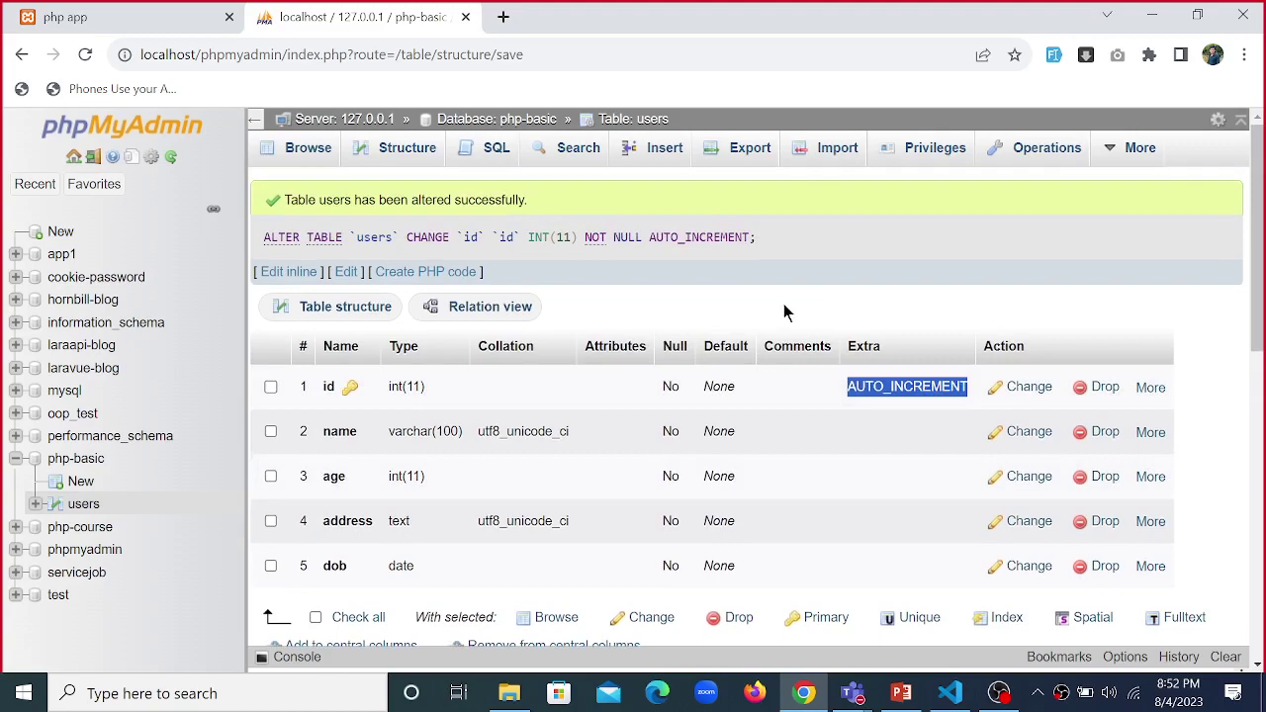
- Check the customers table slide in PowerPoint, and in phpMyAdmin browse the users table of the php-basic database
click(906, 696)
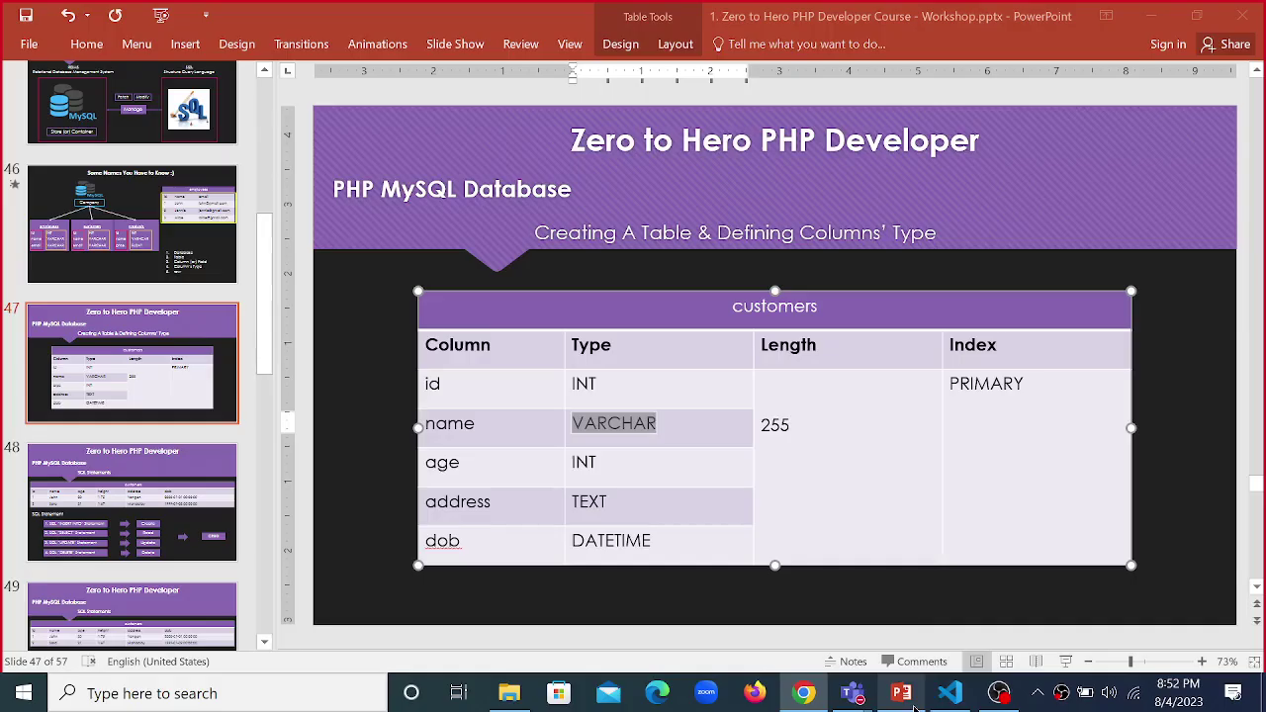
click(806, 692)
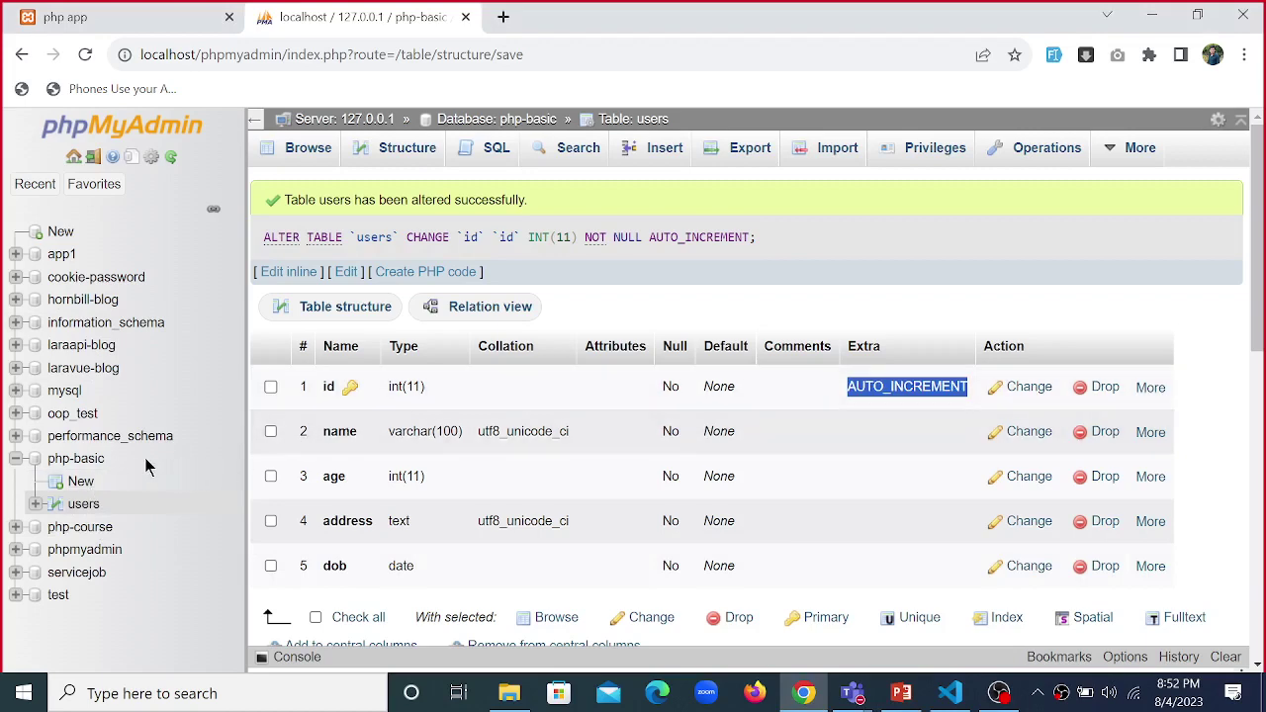
click(72, 465)
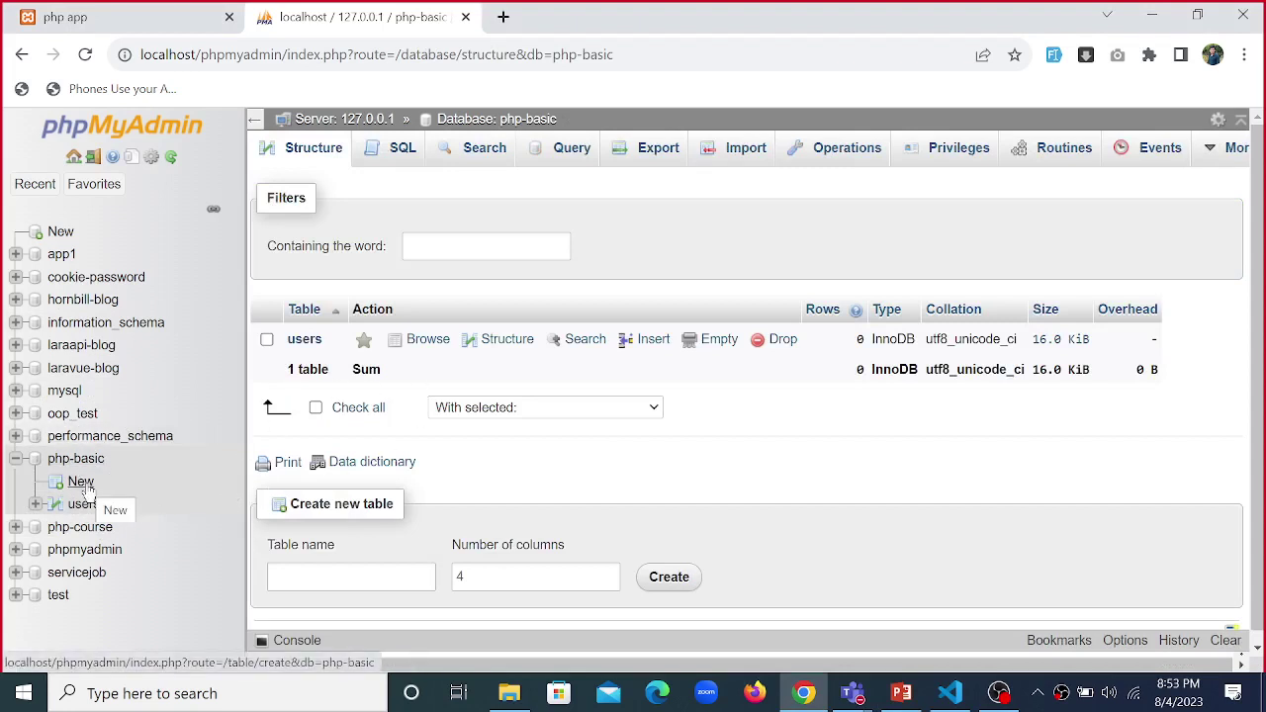
click(87, 482)
click(87, 482)
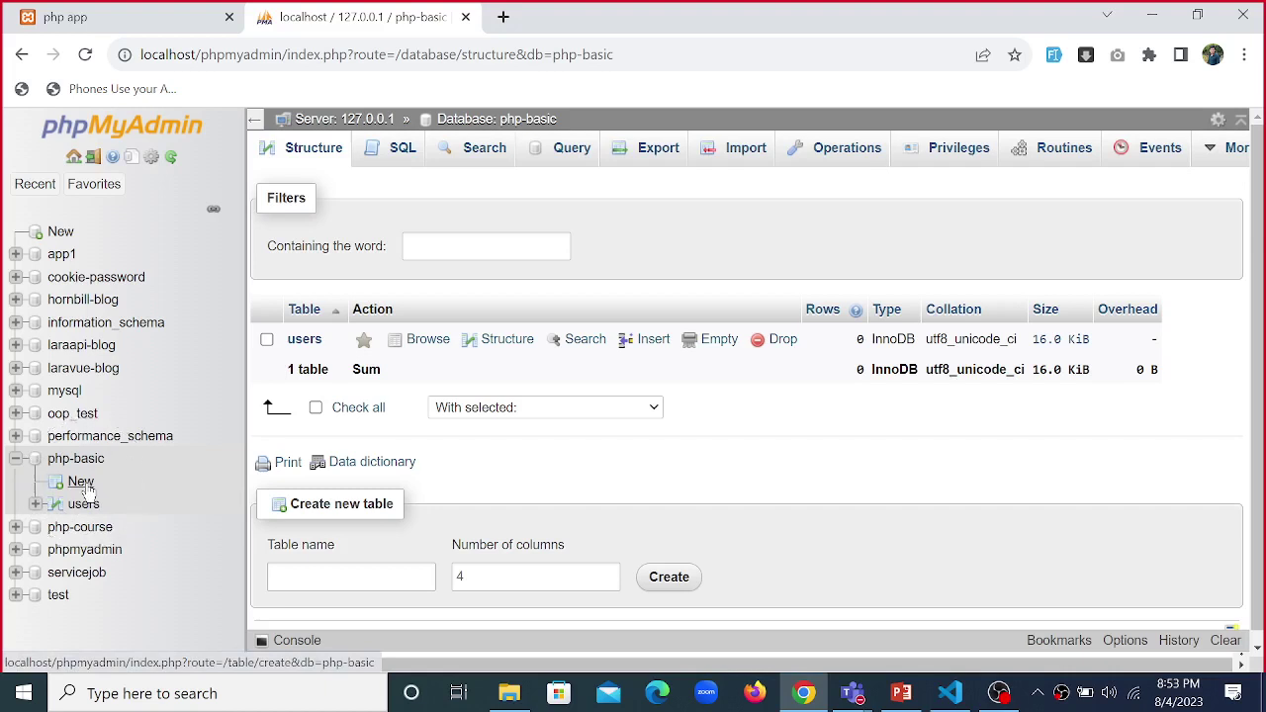
click(86, 484)
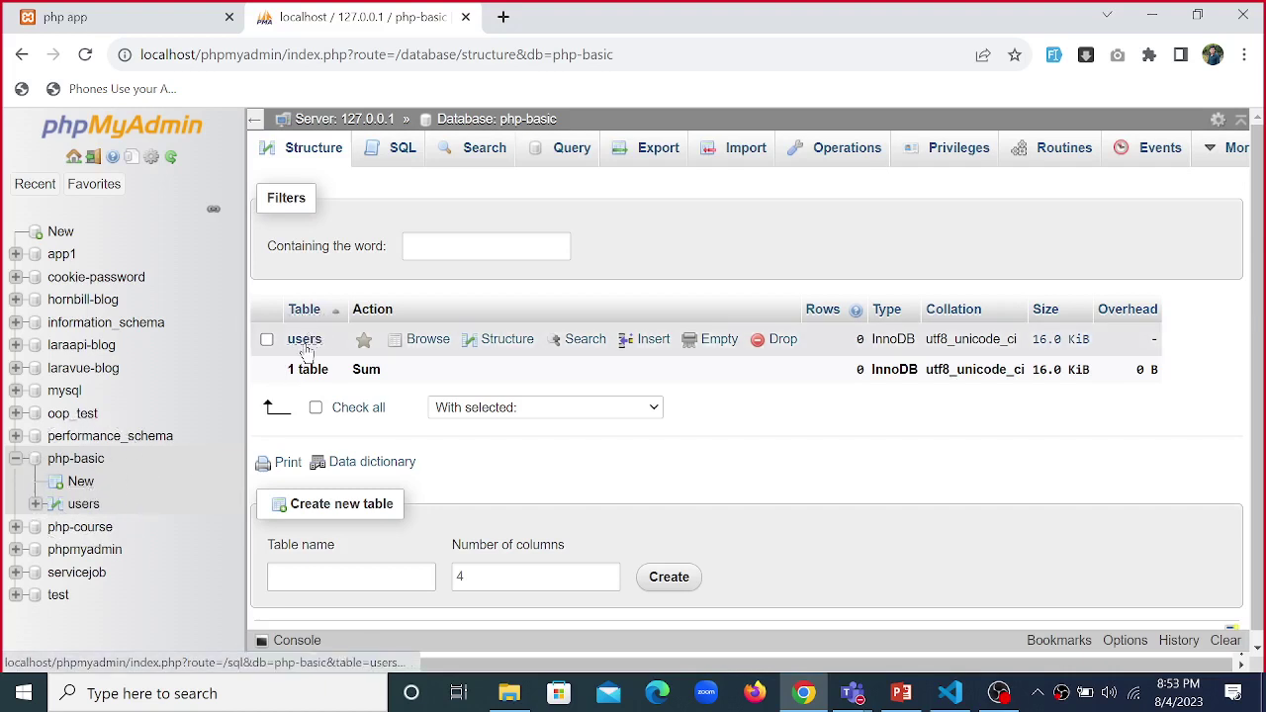
click(94, 507)
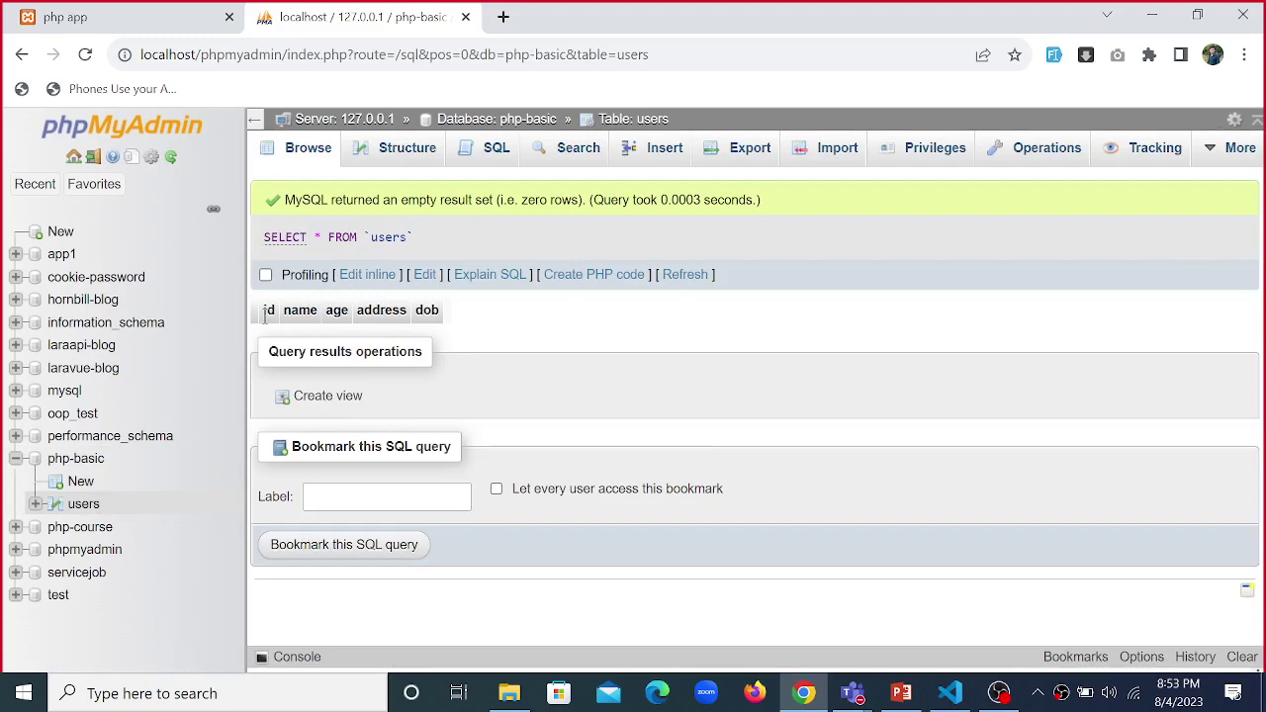
- Examine the users table's column headings in the browse view and show the table's structure
drag(265, 315, 521, 315)
click(531, 313)
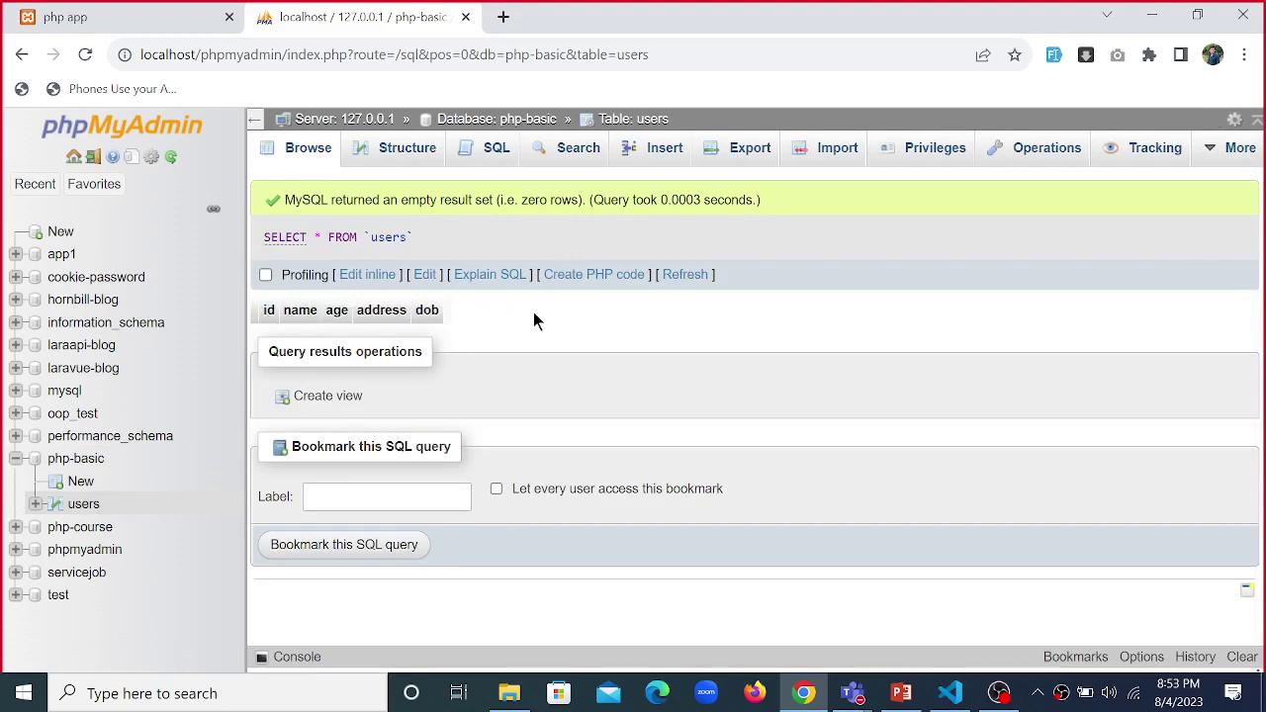
click(405, 154)
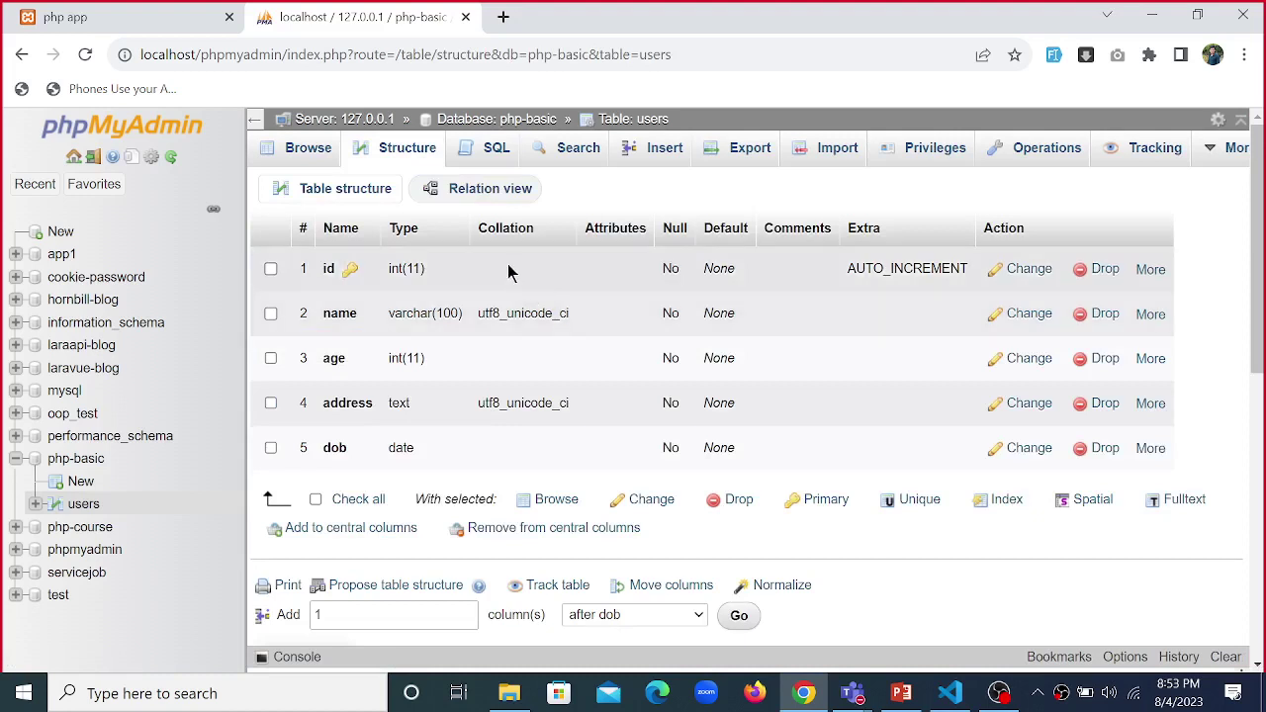
- Preview the SELECT, SELECT *, INSERT, UPDATE and DELETE query templates for the users table, and return to browsing its rows
click(495, 149)
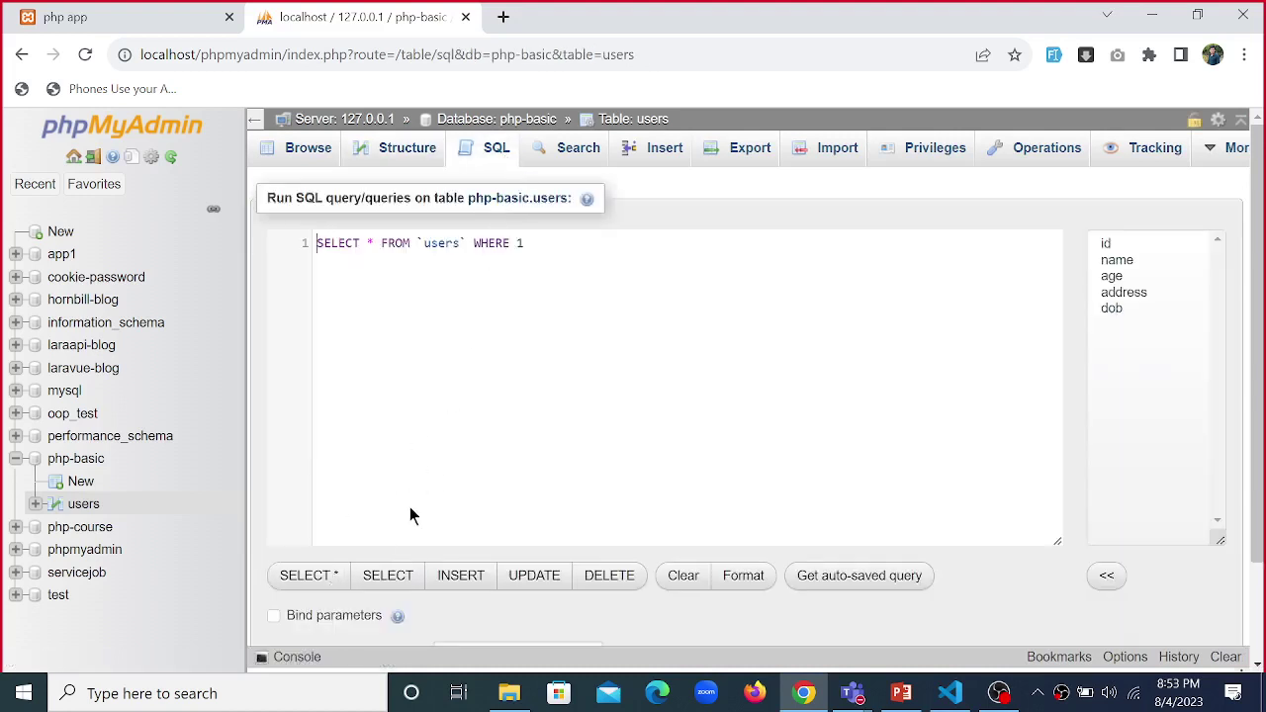
click(388, 576)
click(313, 578)
click(388, 576)
click(461, 576)
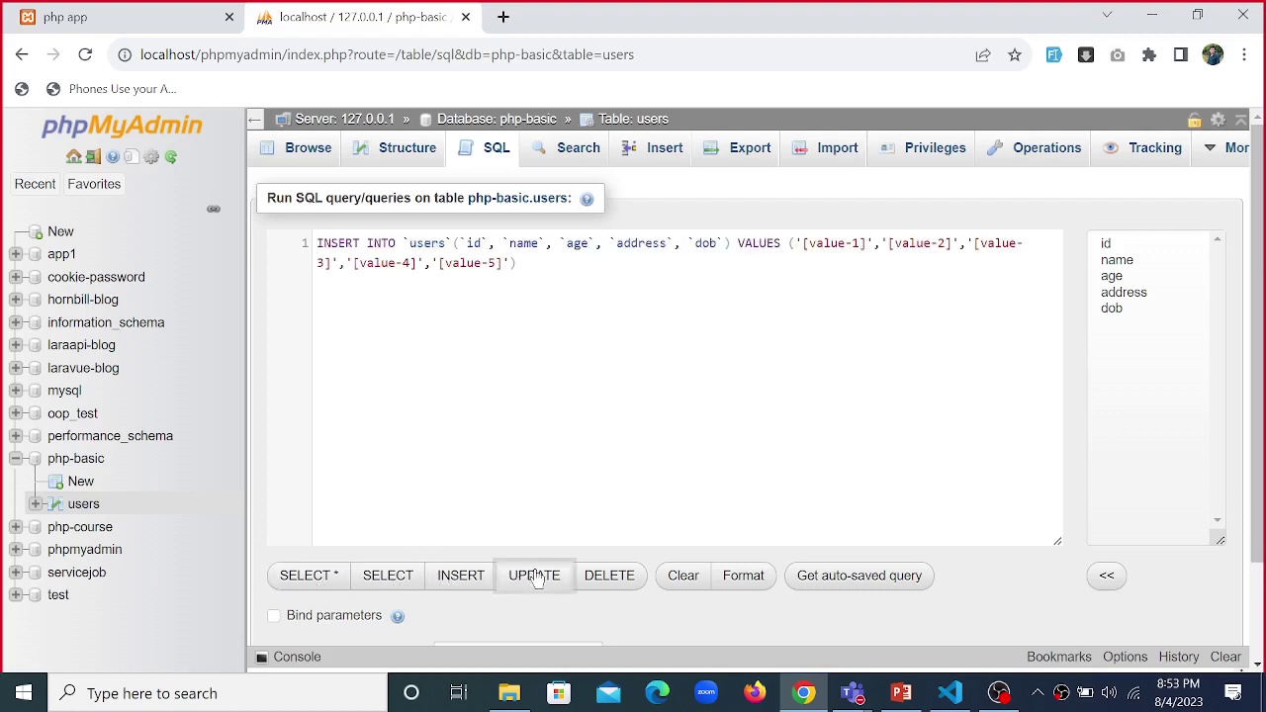
click(534, 577)
click(606, 575)
click(306, 576)
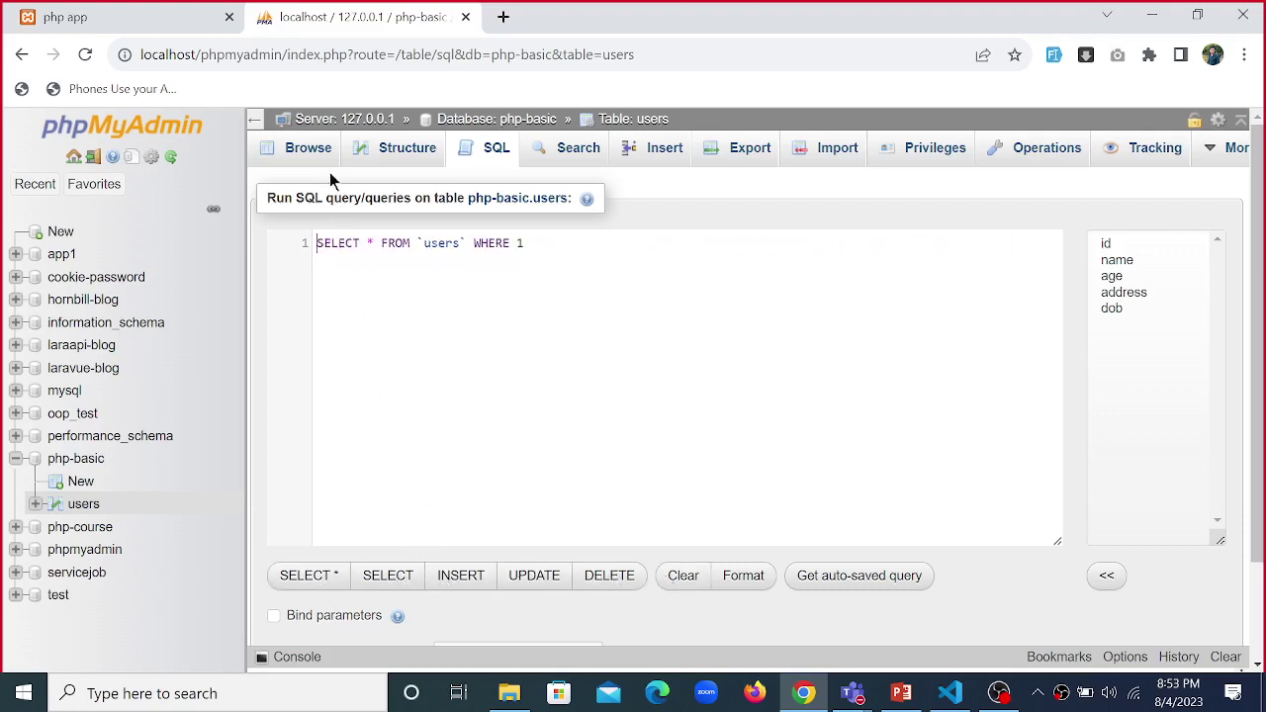
click(317, 149)
click(738, 194)
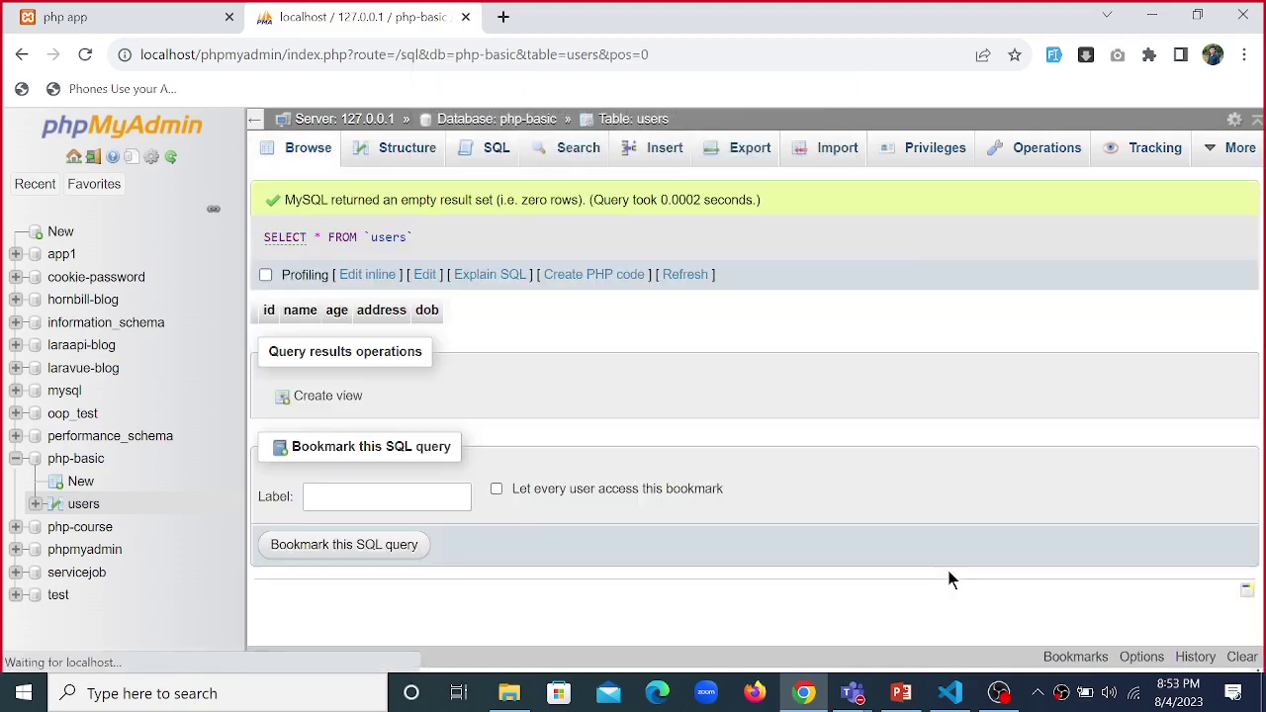
- Switch to PowerPoint, present the slide show from the customers table slide and advance to the SQL Statements slide
click(901, 693)
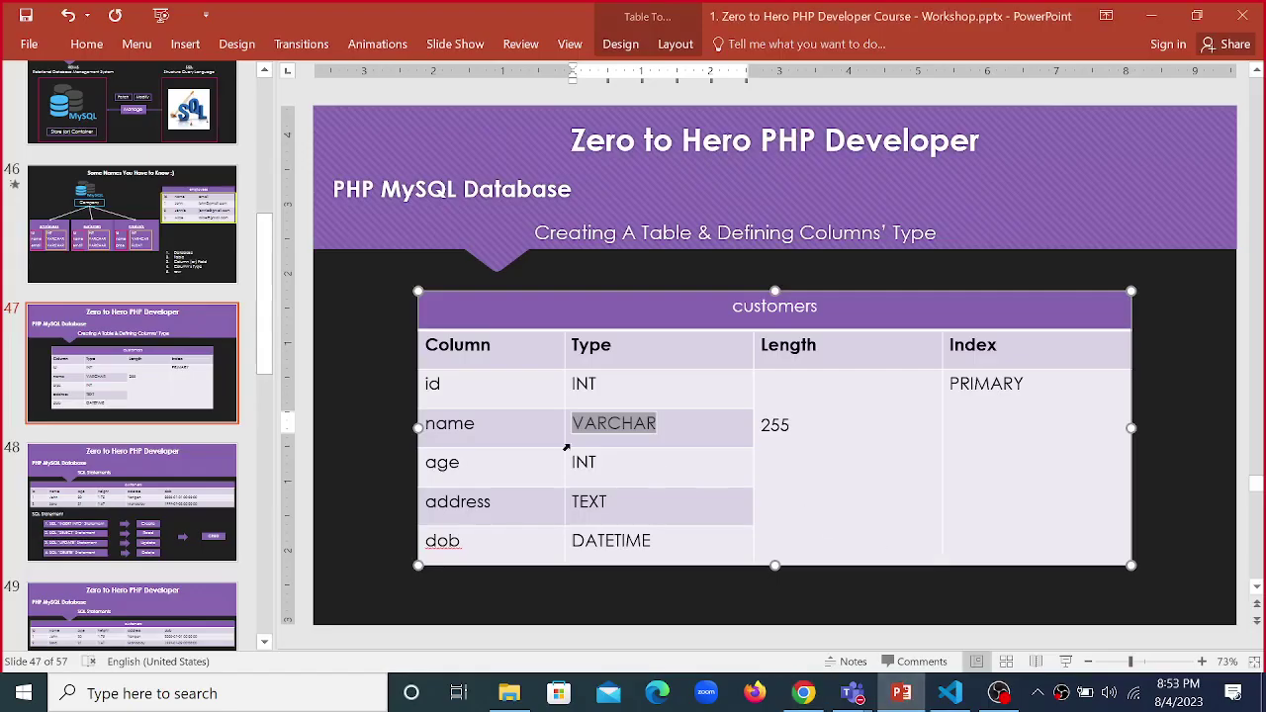
key(shift+F5)
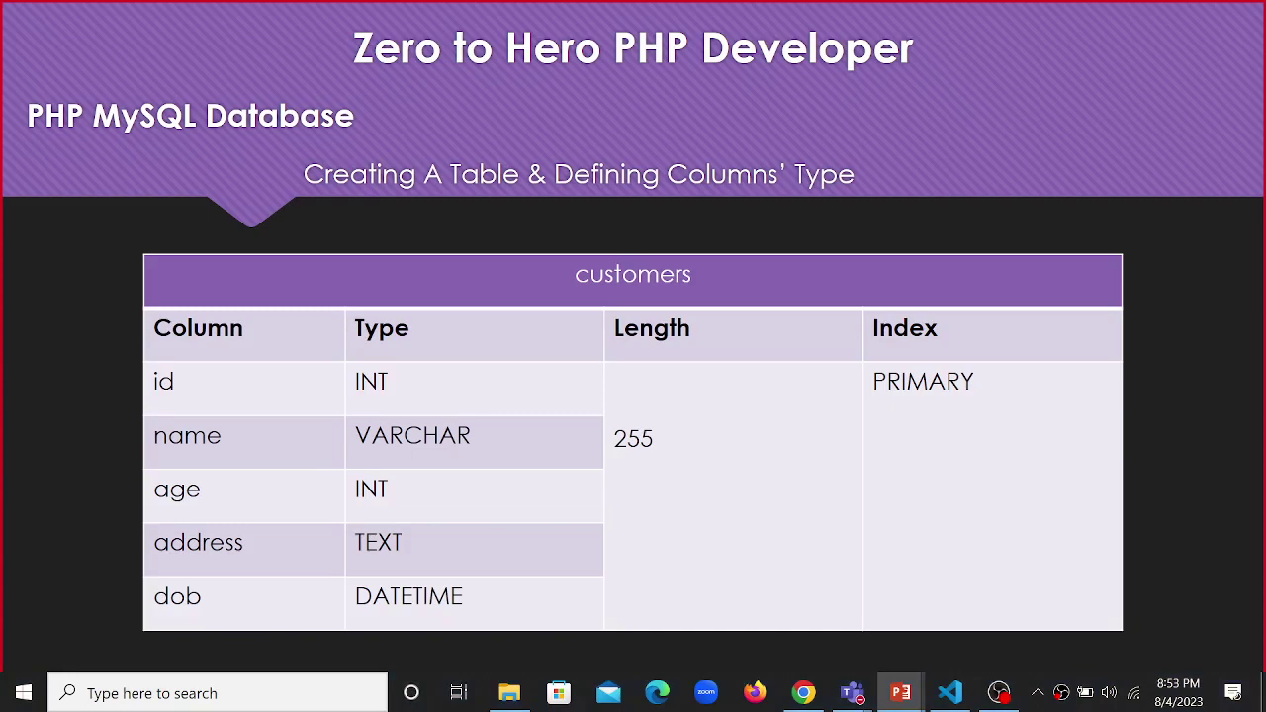
key(Right)
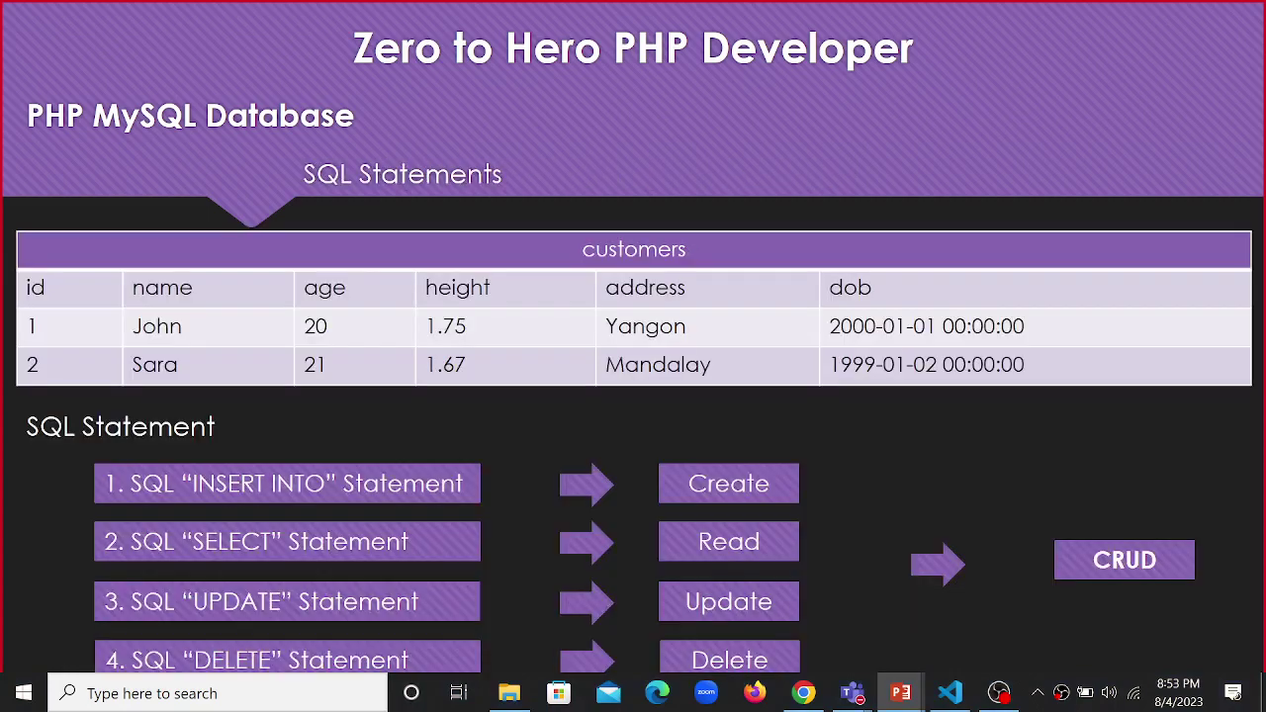